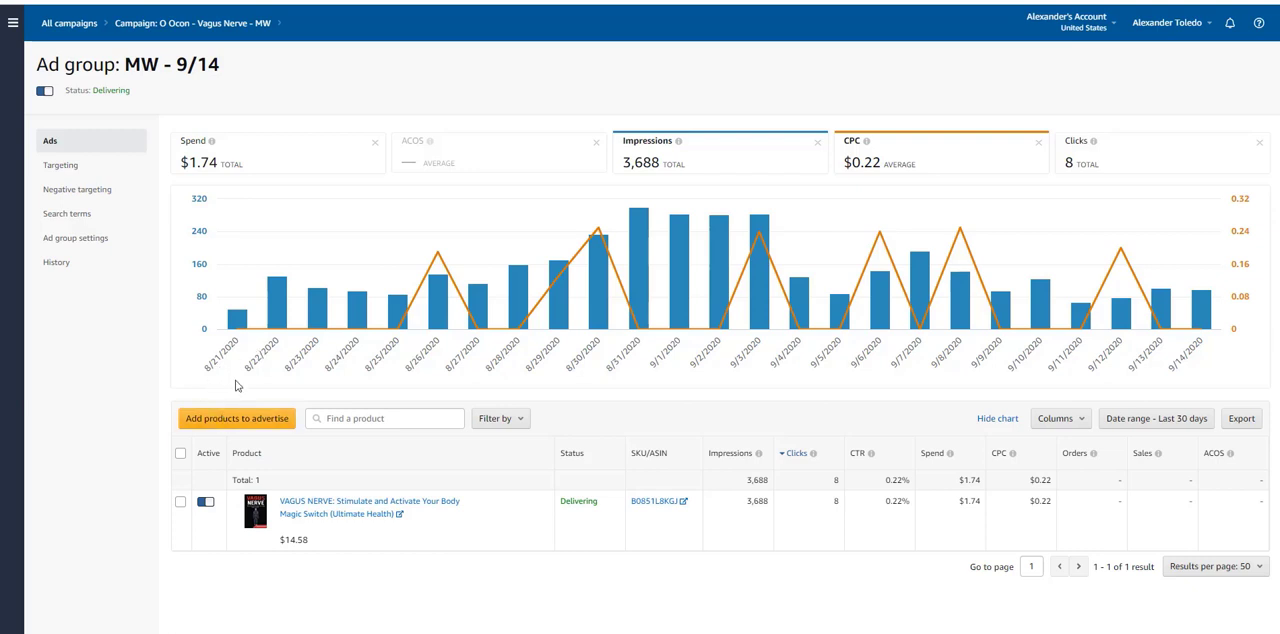
# Step: Review the MW - 9/14 ad group's daily impressions and CPC chart, plus its default bid setting
pyautogui.moveTo(236, 323)
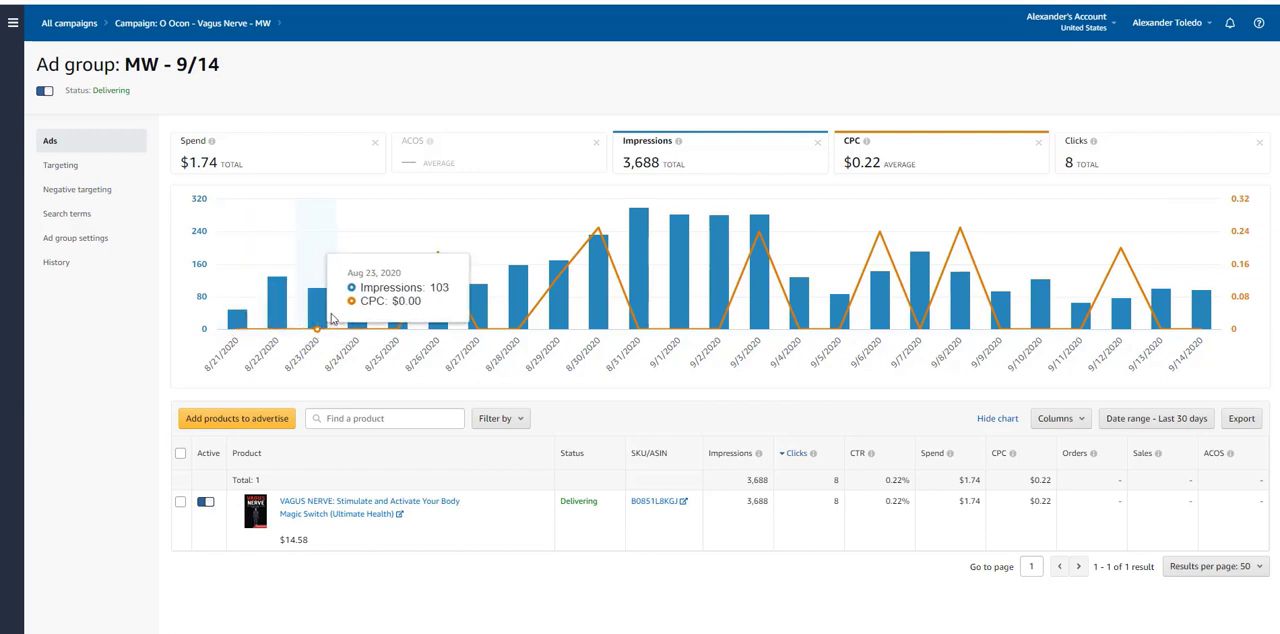
pyautogui.moveTo(356, 320)
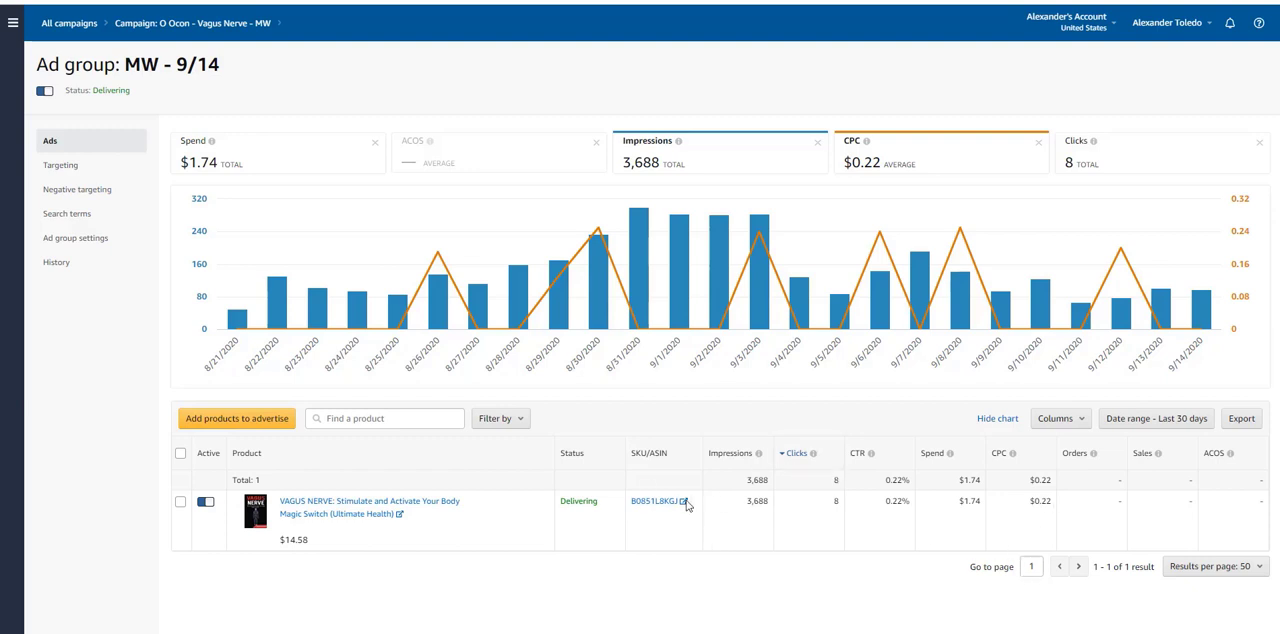
pyautogui.click(70, 242)
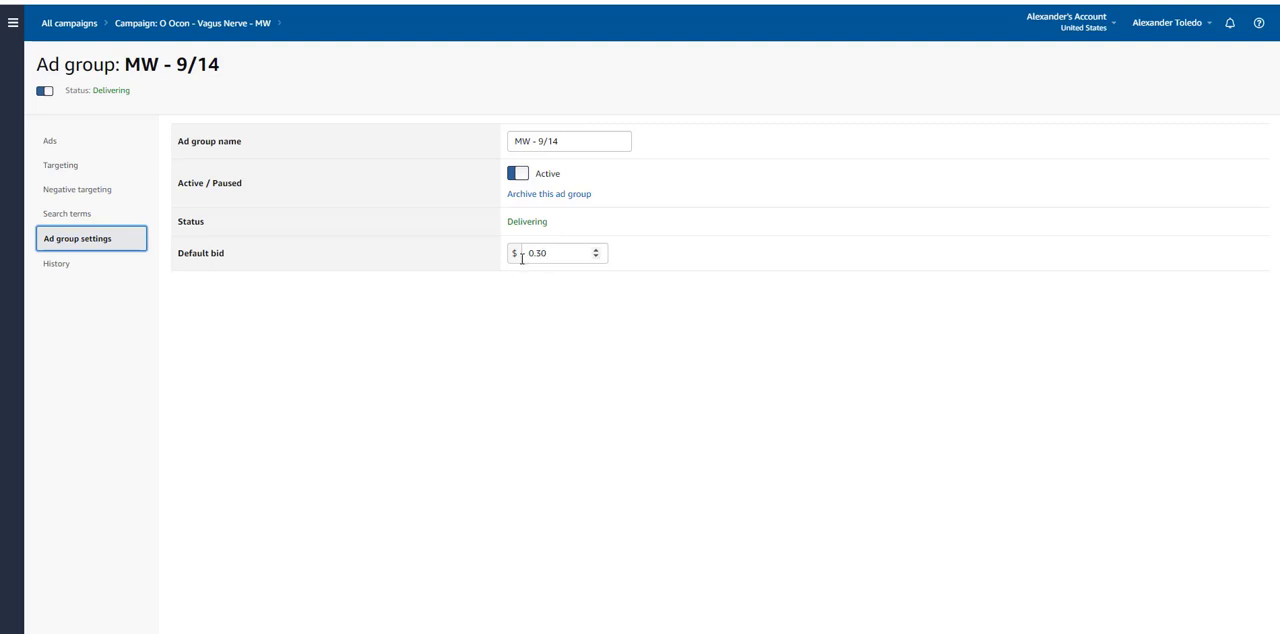
# Step: Examine the ad group's targeted keywords, comparing their match types, suggested bids, current bids and impressions
pyautogui.click(53, 165)
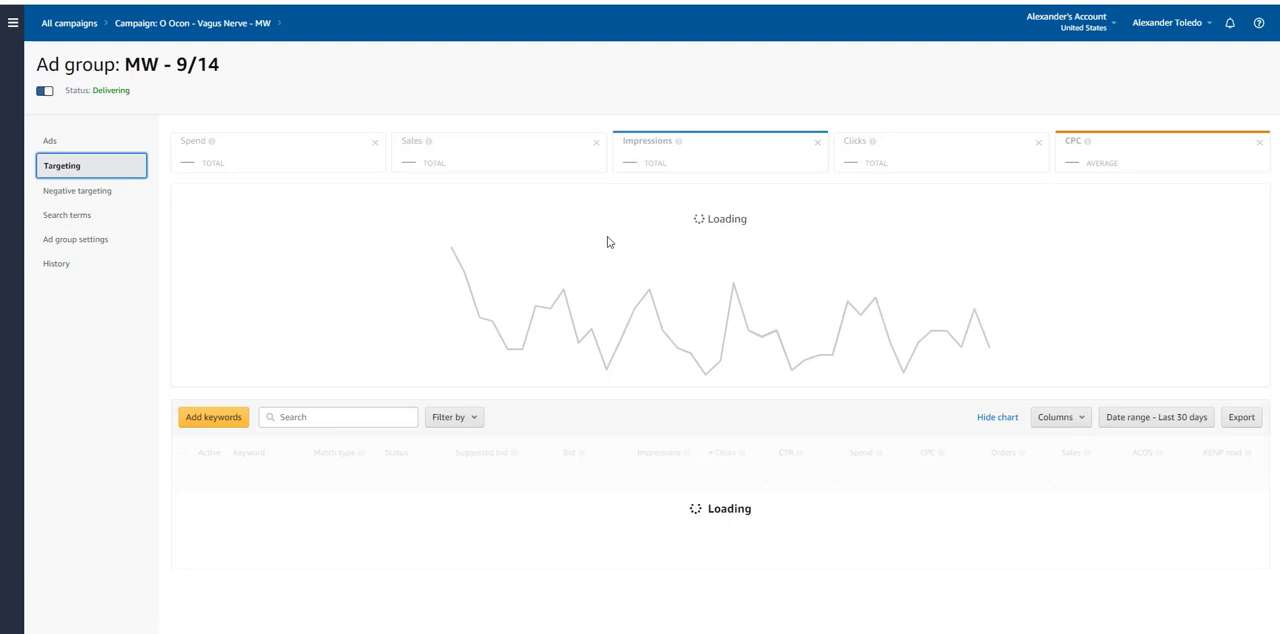
pyautogui.scroll(-5, 610, 278)
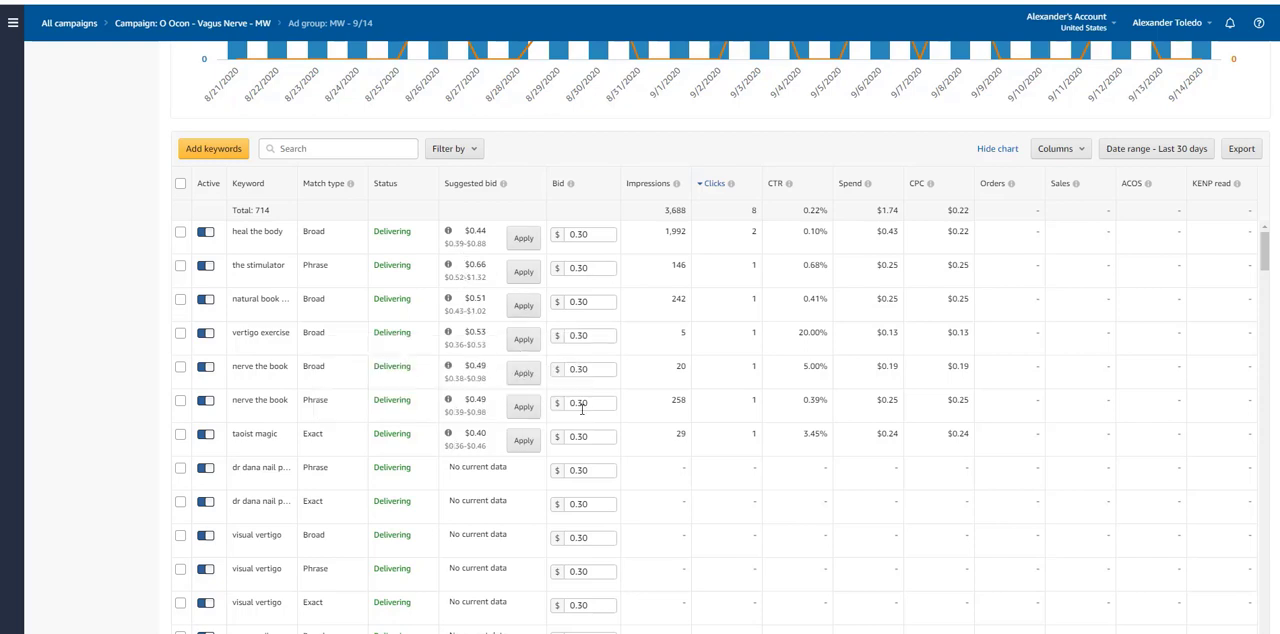
pyautogui.scroll(-1, 513, 456)
pyautogui.scroll(-10, 513, 456)
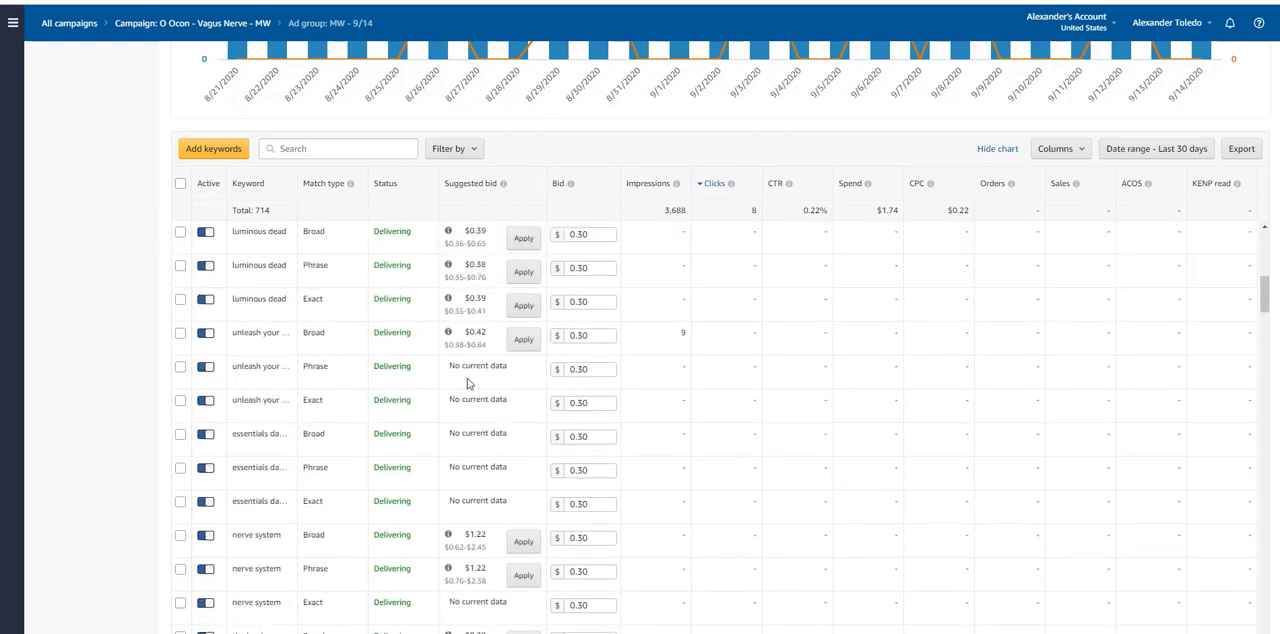
pyautogui.scroll(-3, 464, 423)
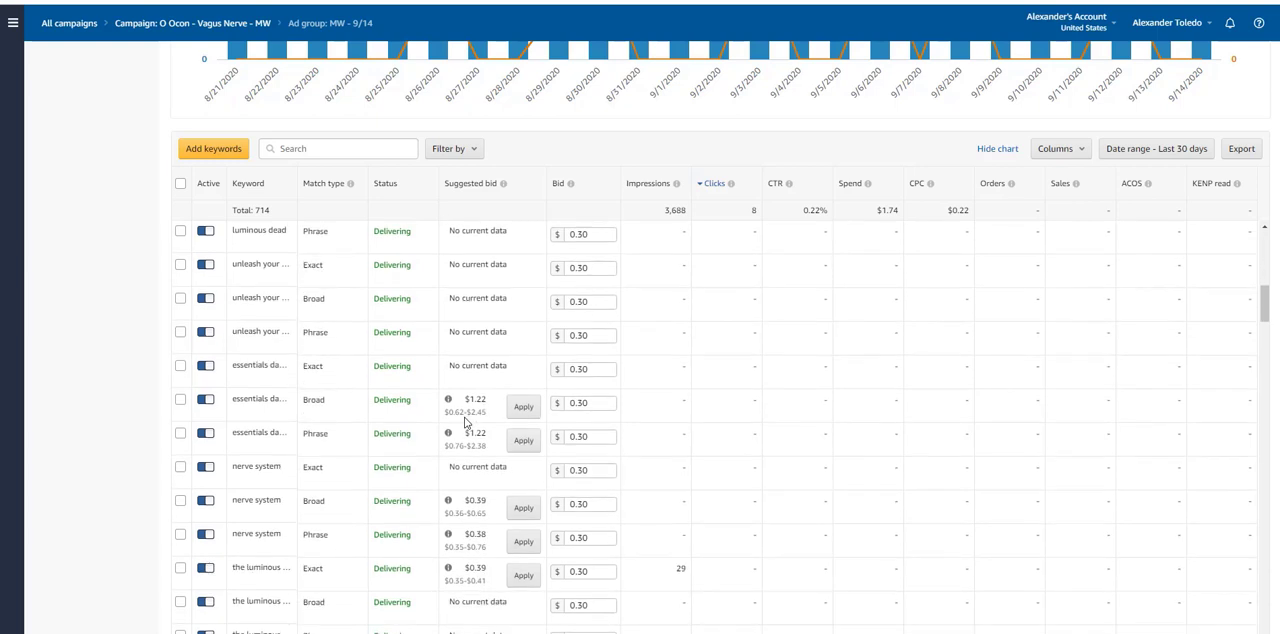
pyautogui.scroll(-5, 464, 423)
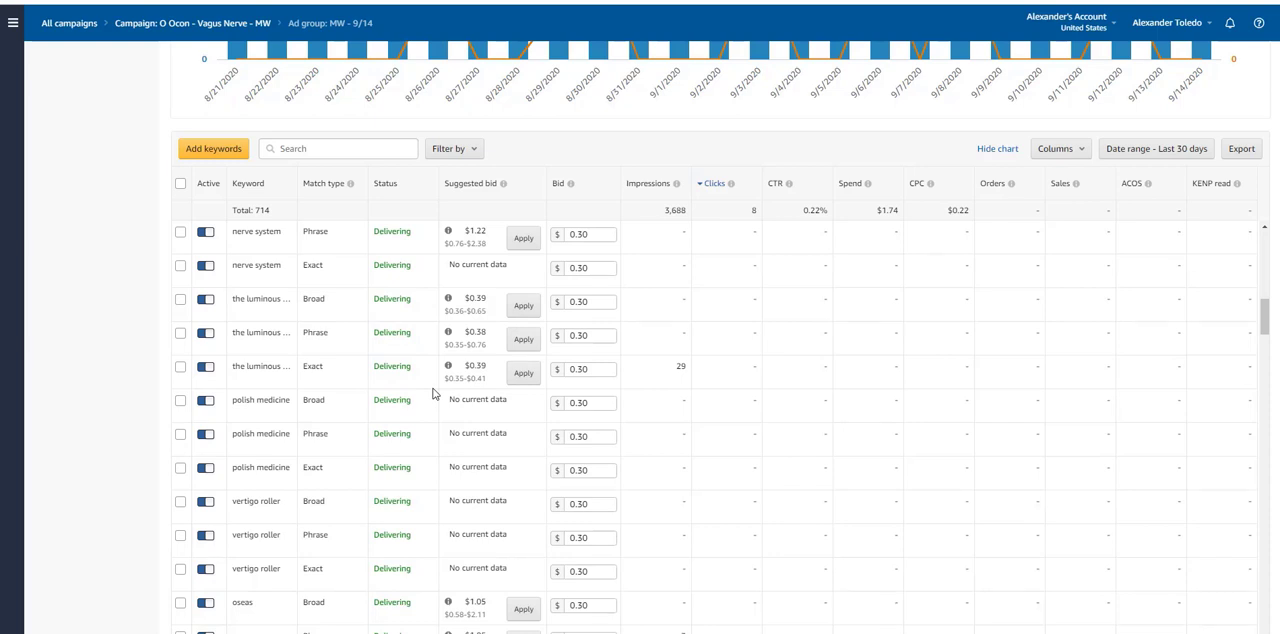
pyautogui.scroll(3, 435, 393)
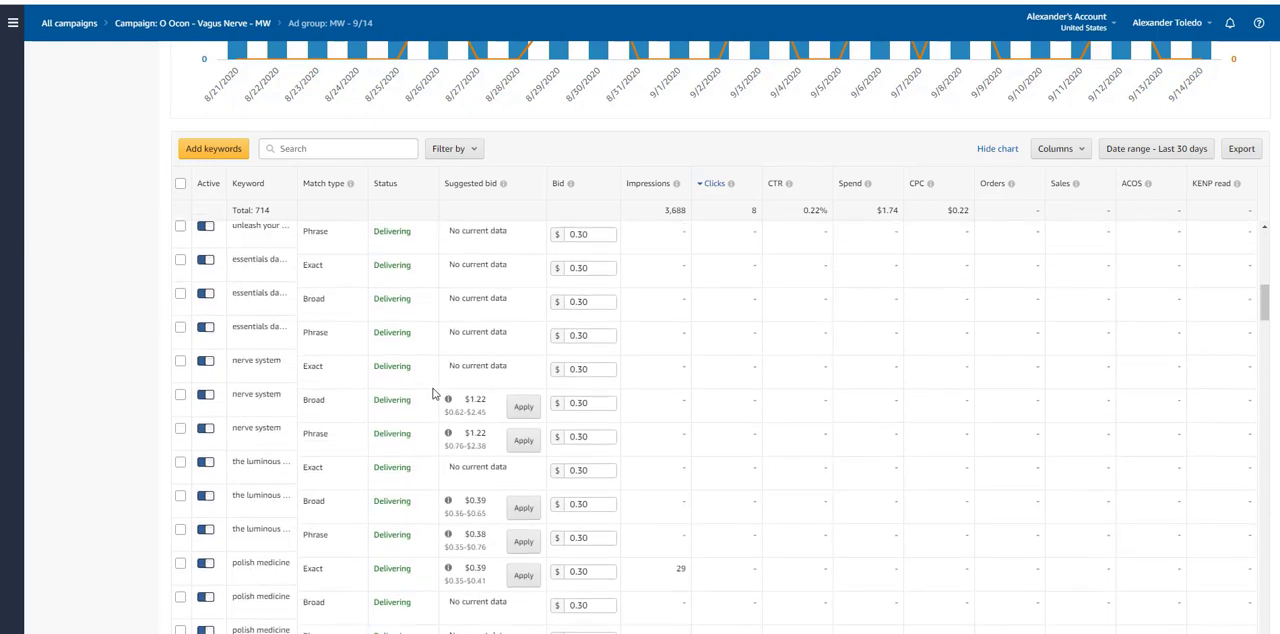
pyautogui.scroll(6, 444, 390)
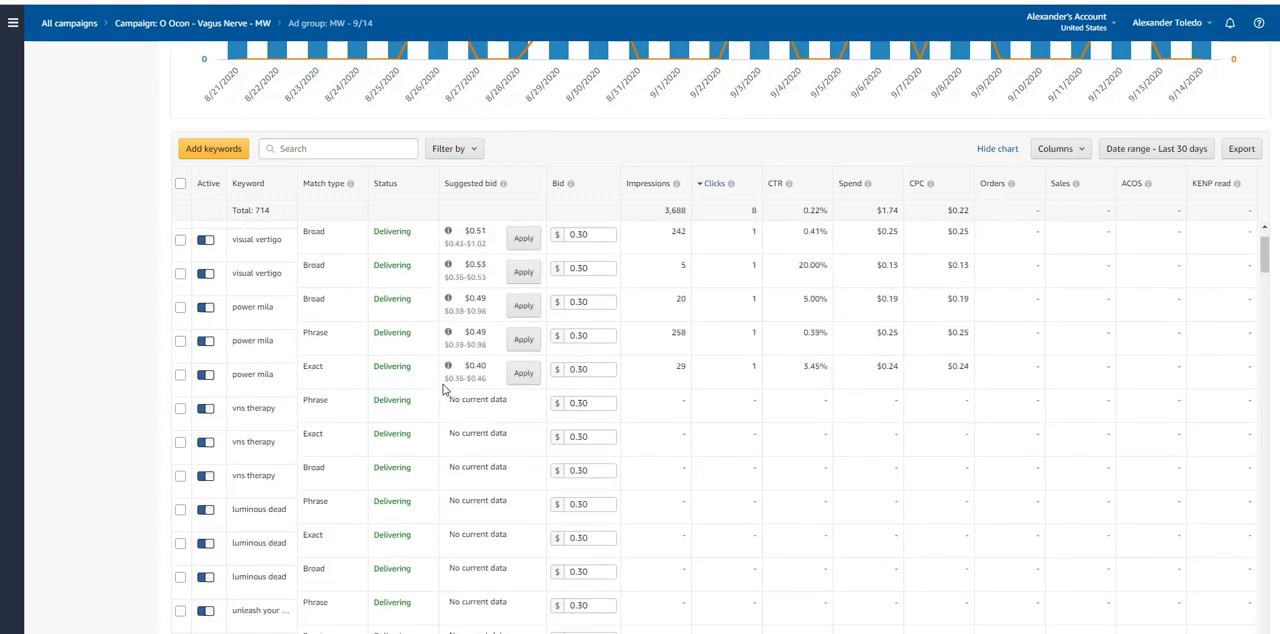
pyautogui.scroll(5, 485, 385)
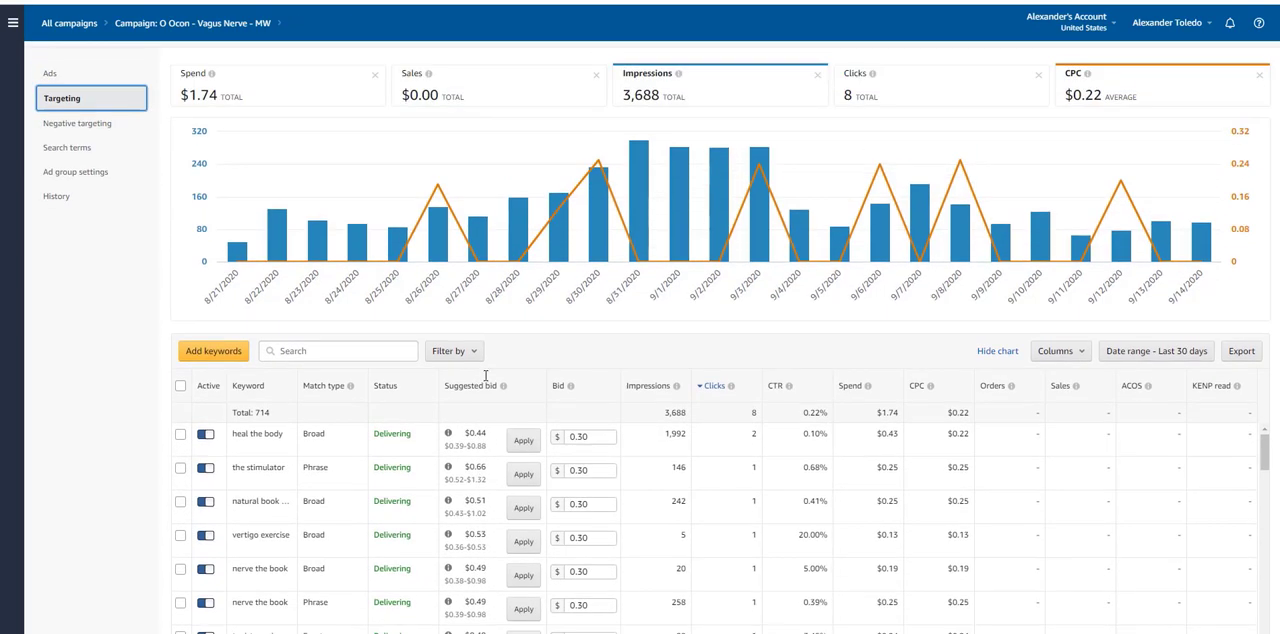
# Step: Compare the daily impressions and CPC chart with the clicks, spend and orders of the ad group's top keywords
pyautogui.moveTo(665, 306)
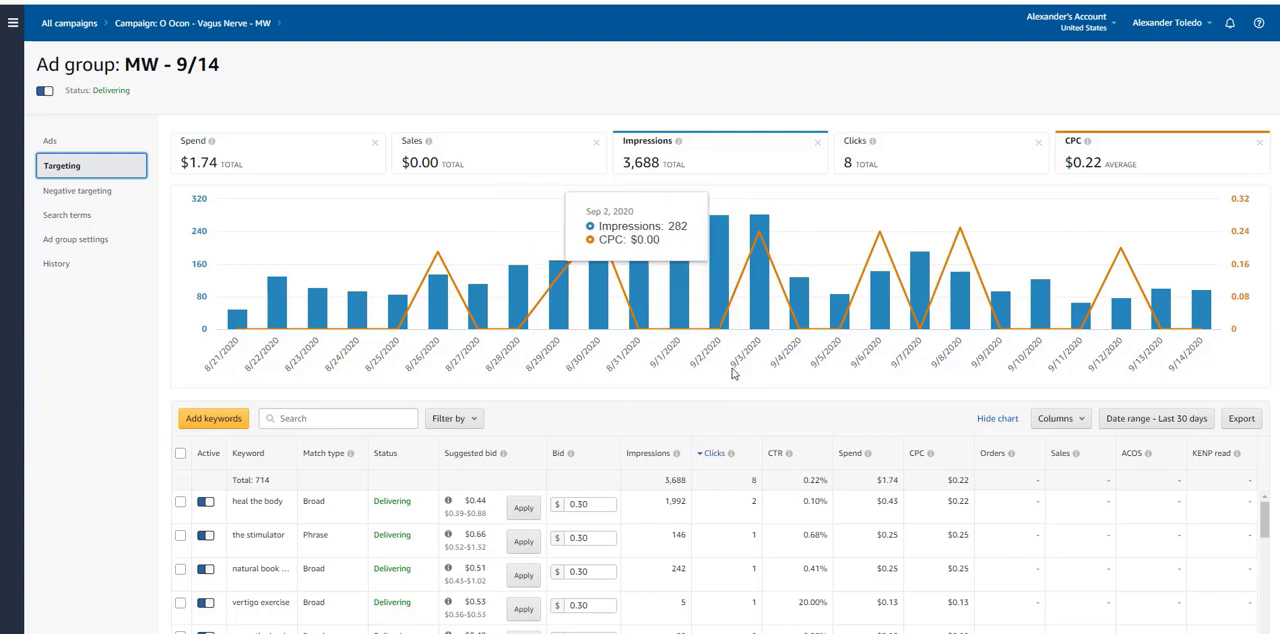
pyautogui.scroll(-1, 735, 370)
pyautogui.scroll(-1, 735, 370)
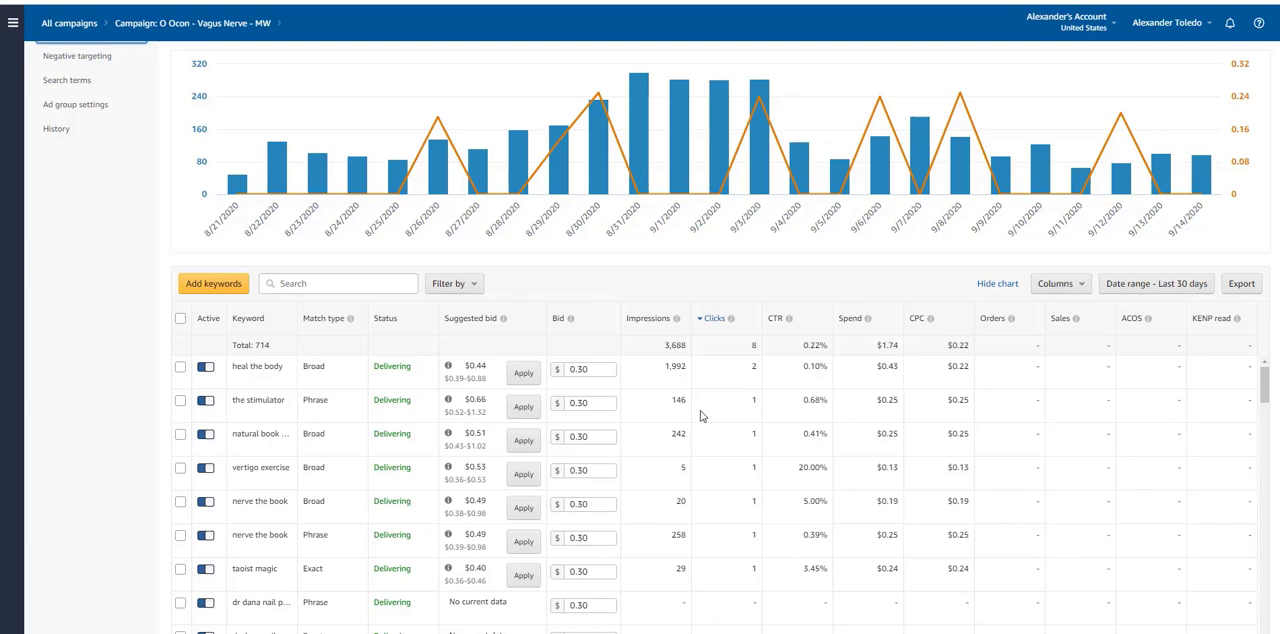
pyautogui.scroll(-1, 760, 423)
pyautogui.scroll(1, 760, 423)
pyautogui.scroll(3, 413, 290)
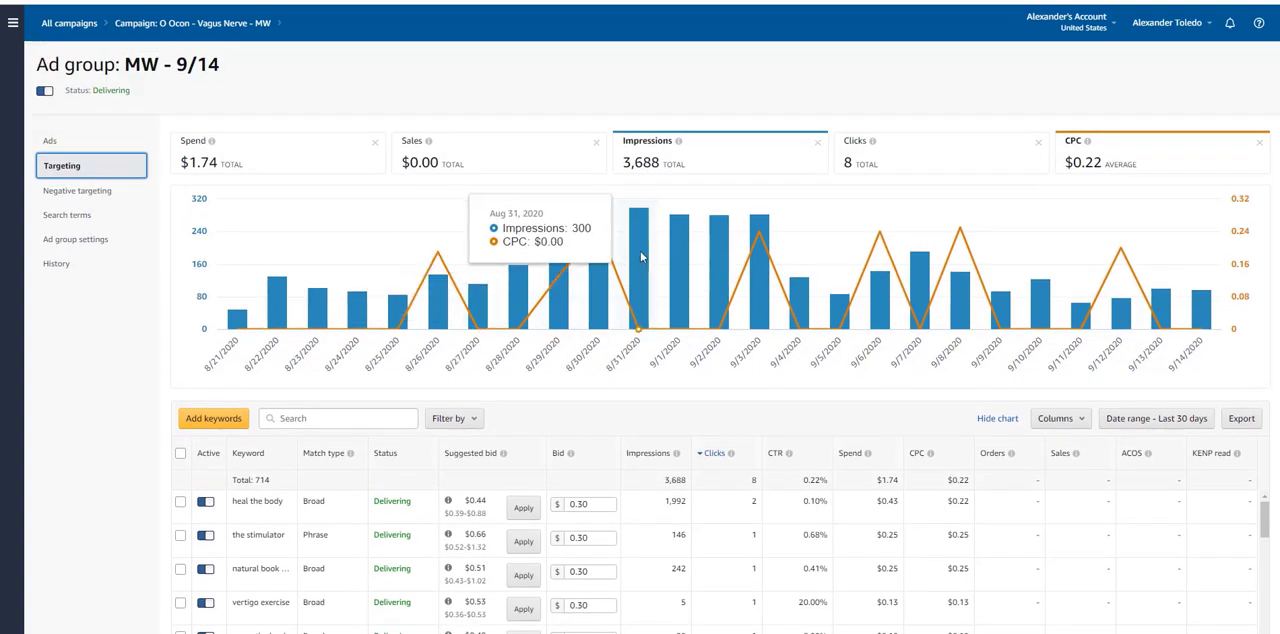
pyautogui.scroll(-2, 640, 300)
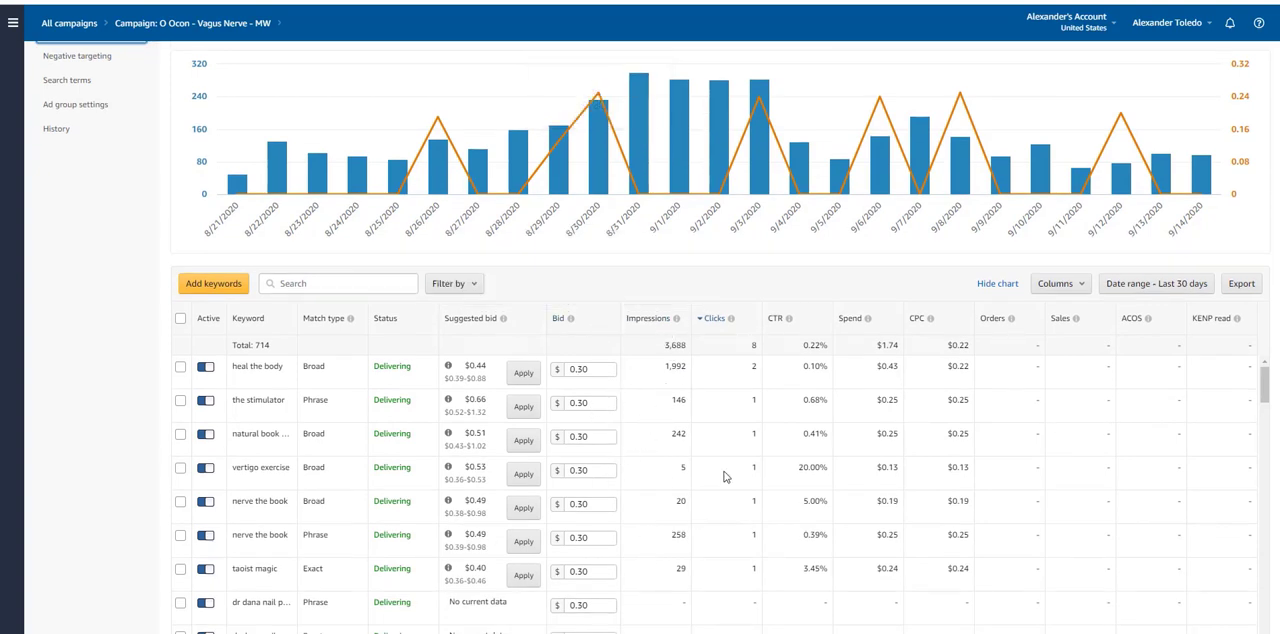
pyautogui.scroll(3, 725, 477)
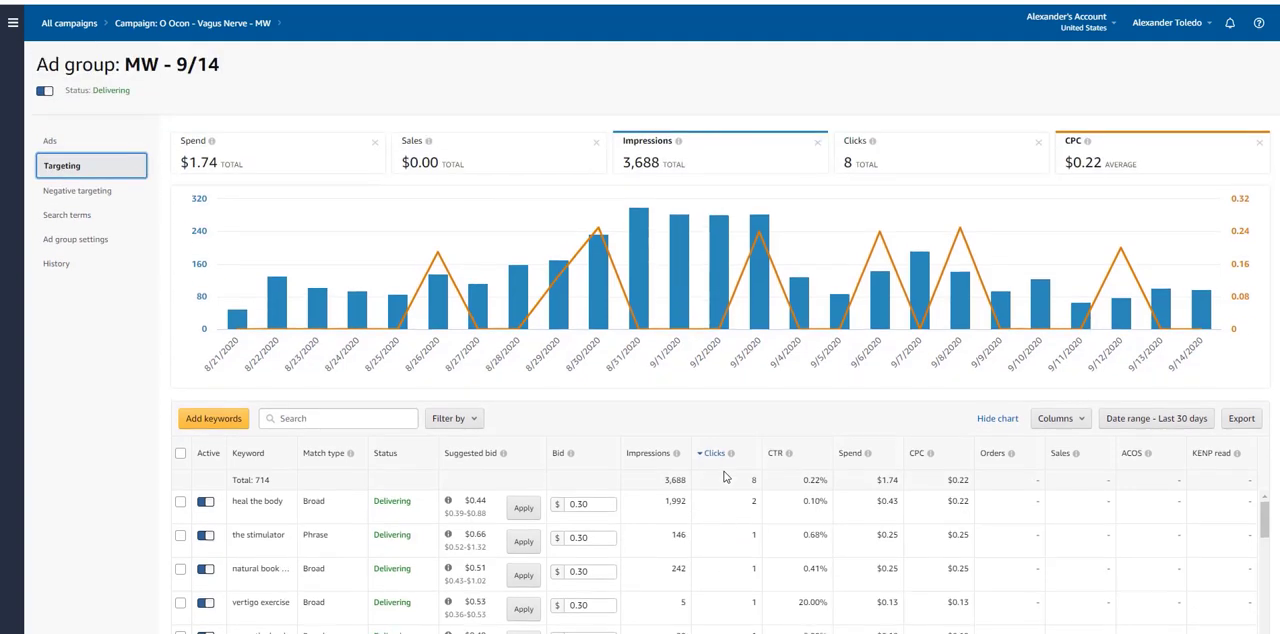
pyautogui.scroll(-2, 735, 470)
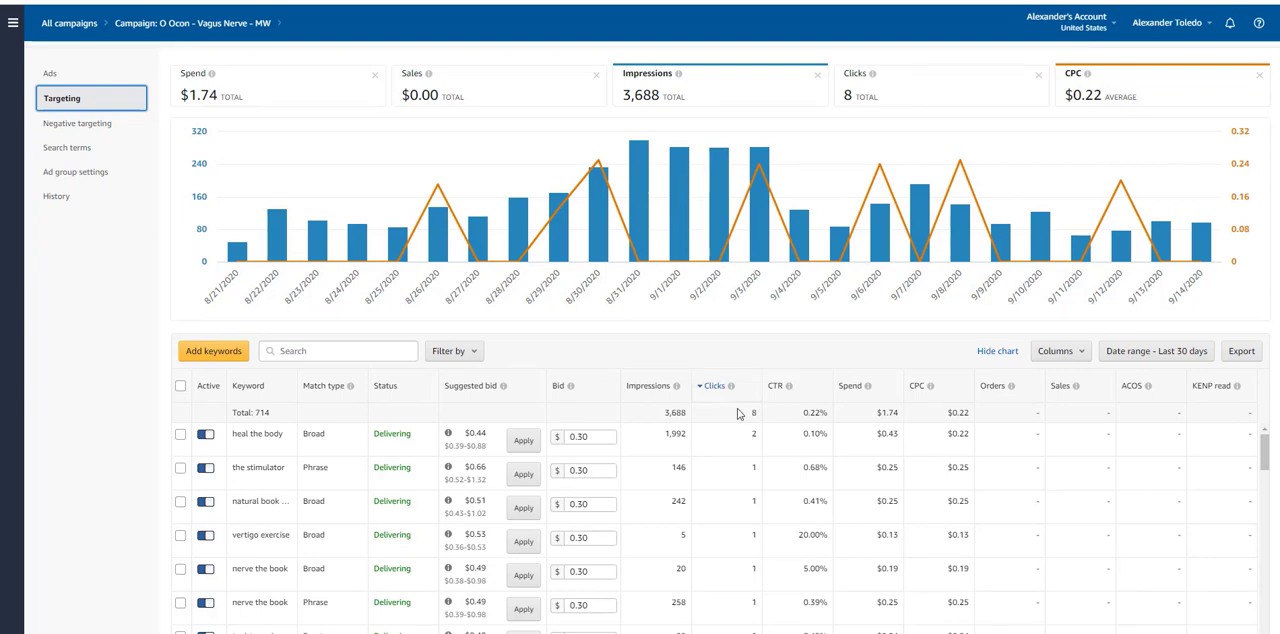
pyautogui.scroll(2, 748, 405)
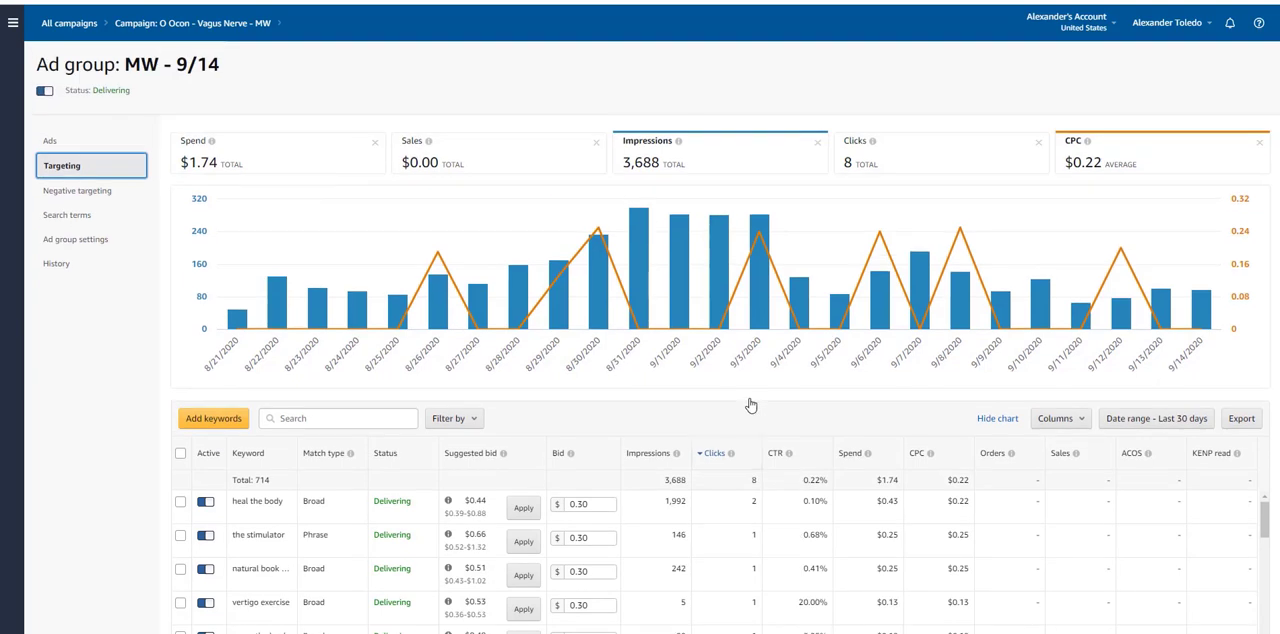
pyautogui.scroll(-2, 728, 413)
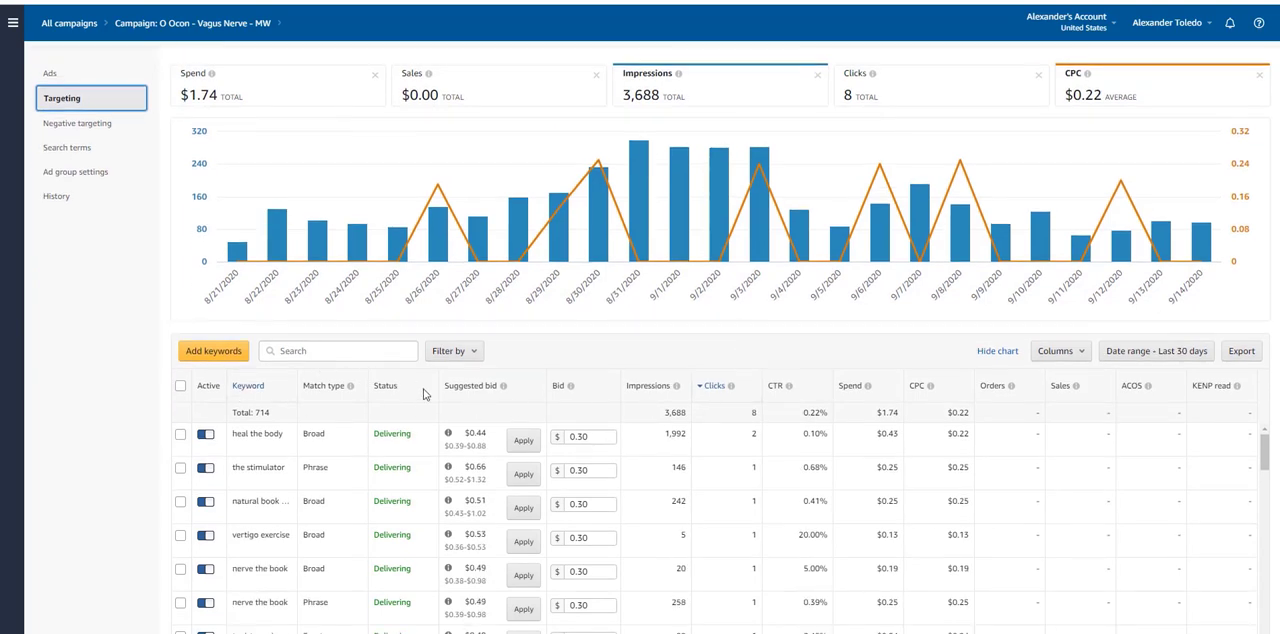
pyautogui.scroll(2, 397, 400)
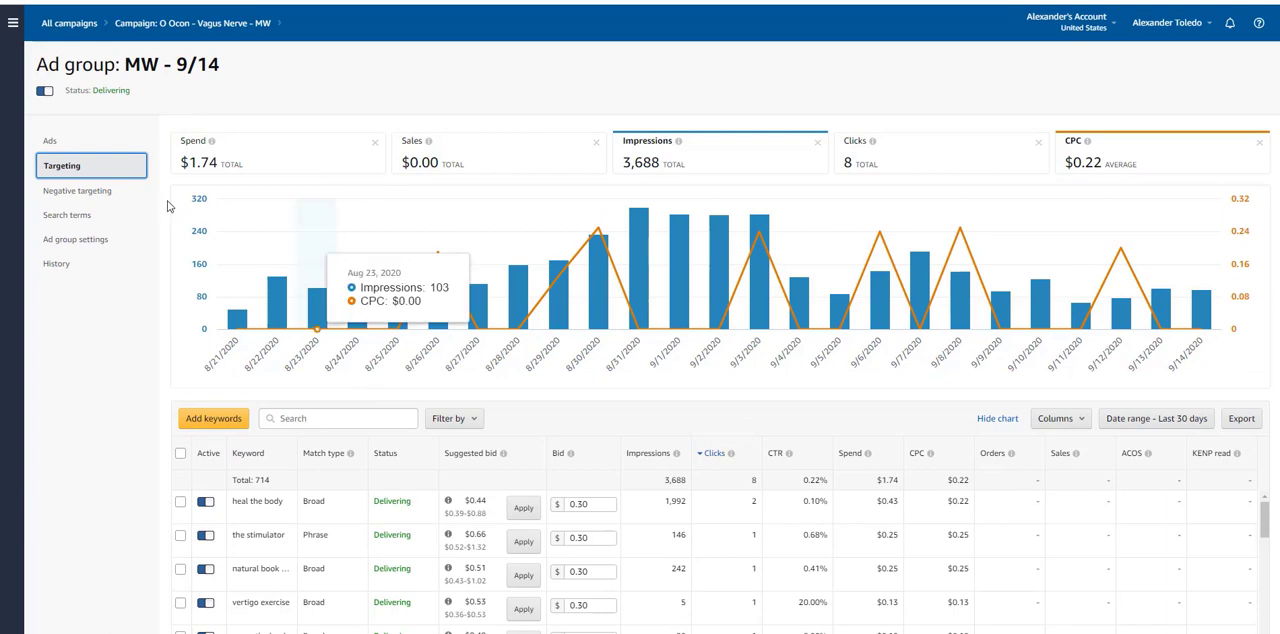
# Step: Return to the parent Vagus Nerve - MW campaign and start creating a new ad group
pyautogui.click(213, 23)
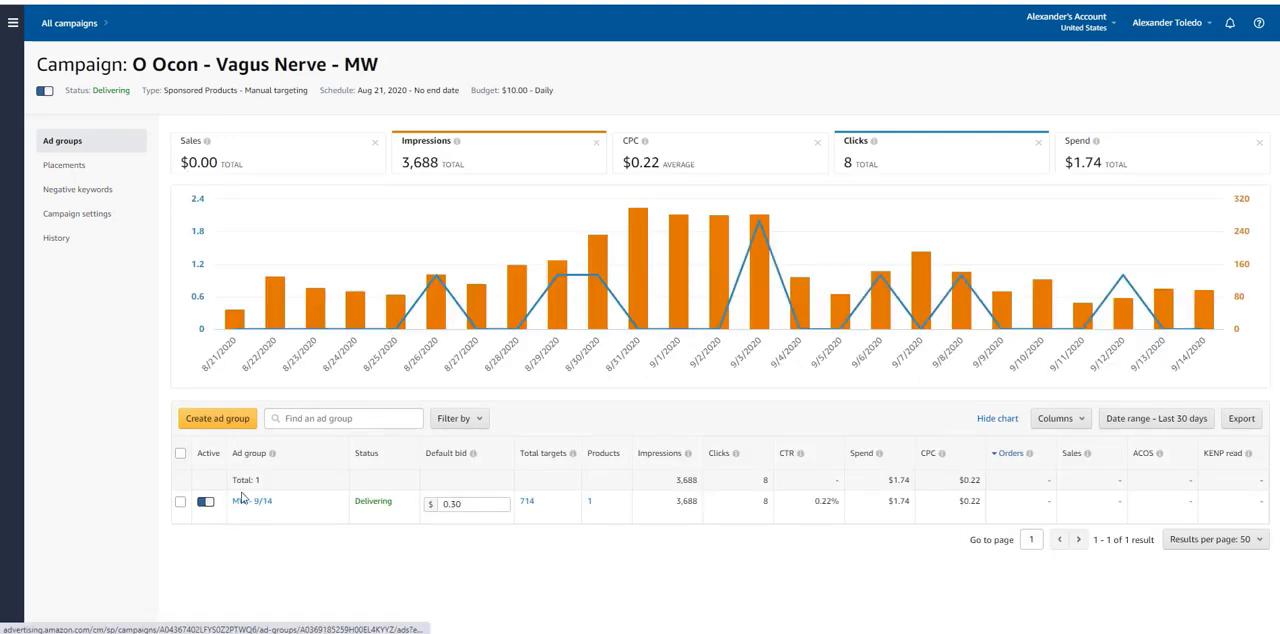
pyautogui.click(258, 419)
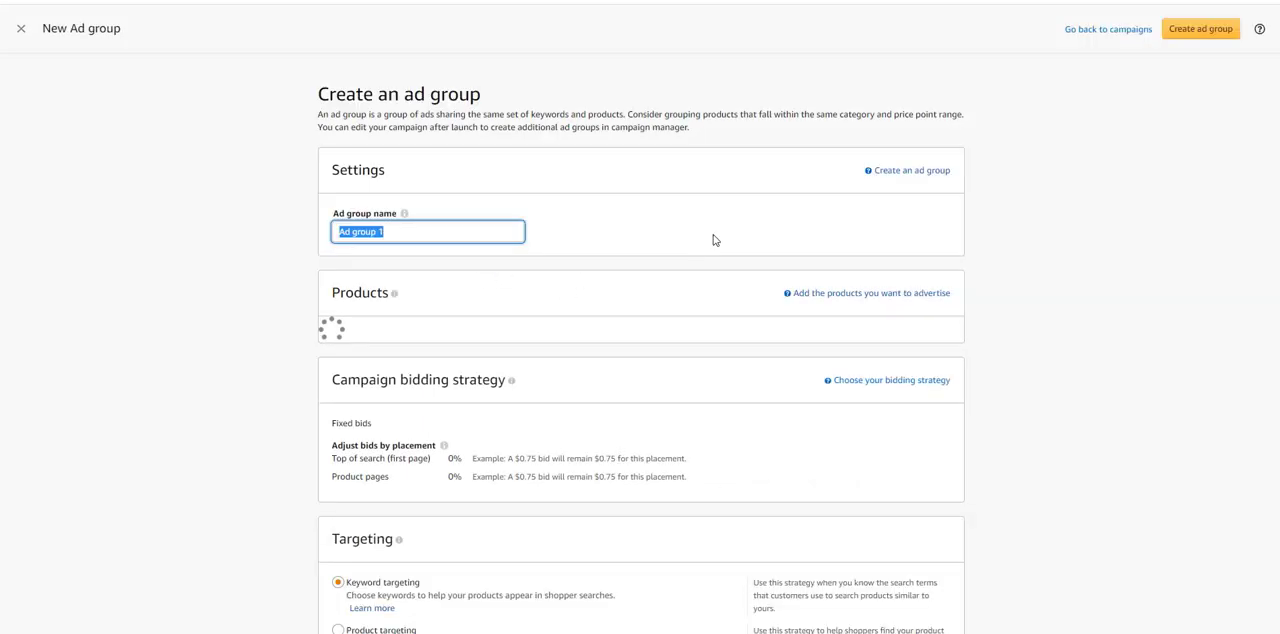
# Step: Switch to Publisher Rocket and run a new AMS keyword search for "vagus nerve"
pyautogui.hotkey('alt', 'Tab')
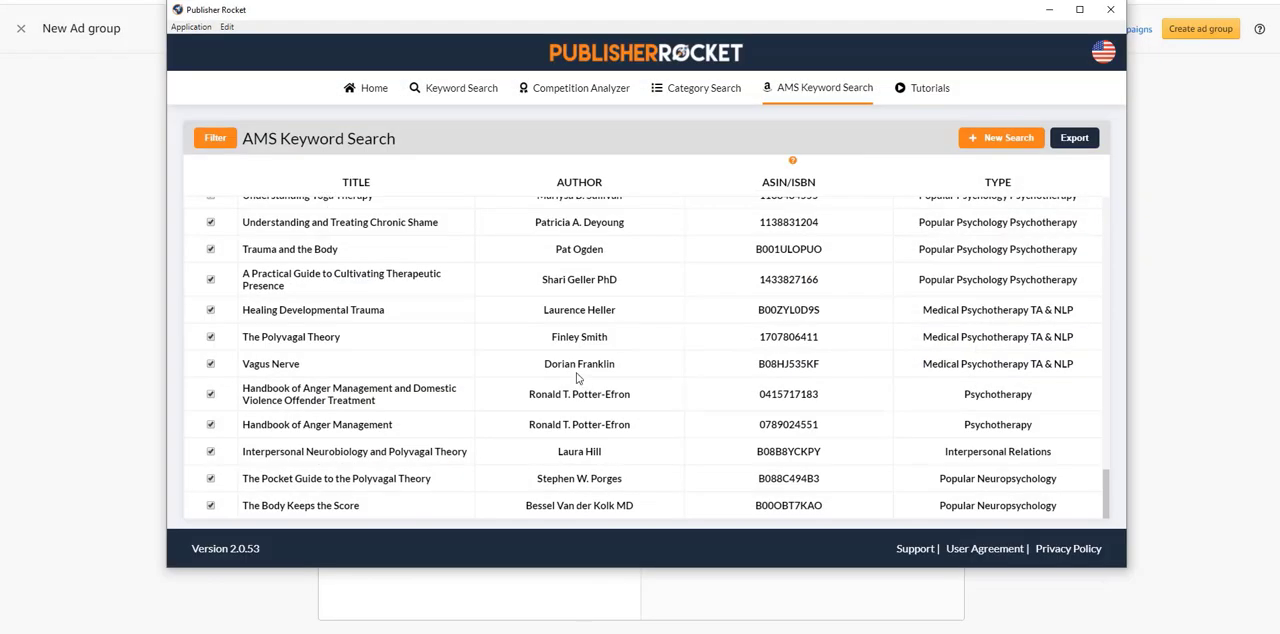
pyautogui.scroll(15, 641, 371)
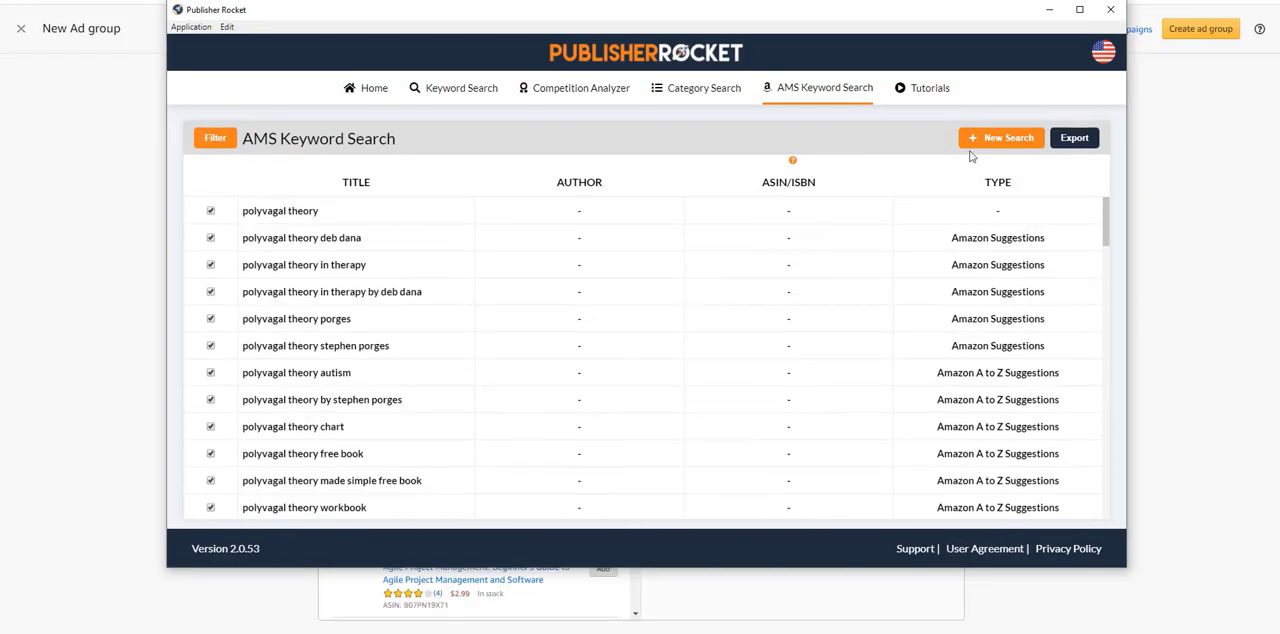
pyautogui.click(982, 138)
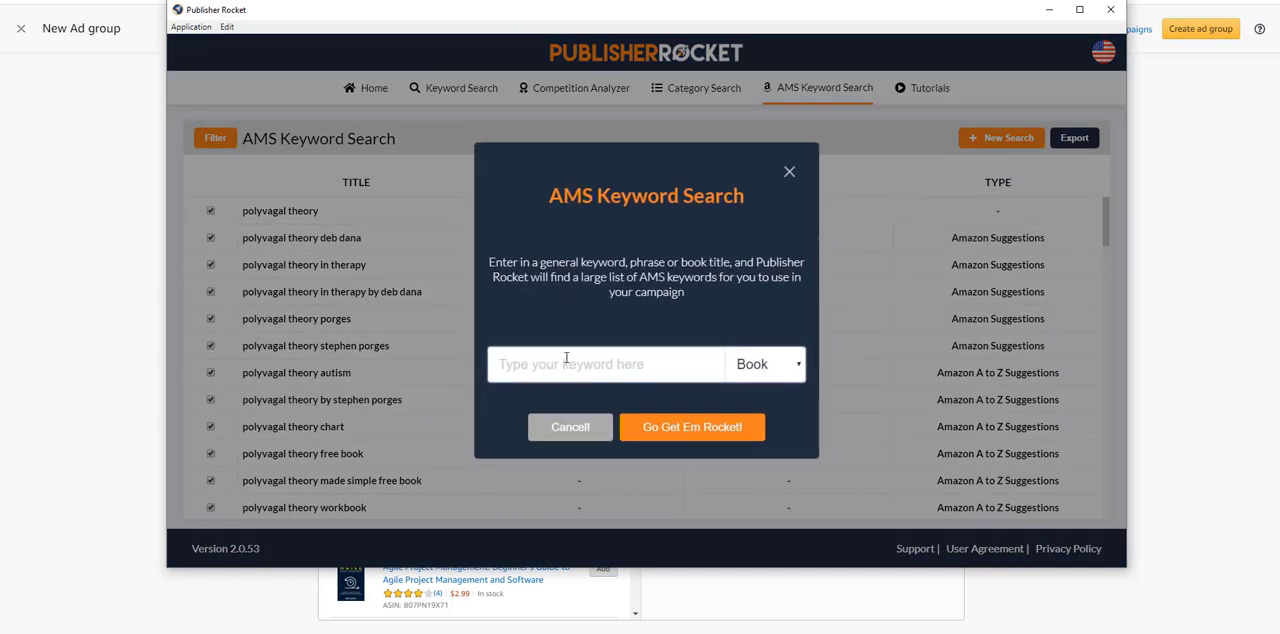
pyautogui.write('vagus nerve')
pyautogui.press('Return')
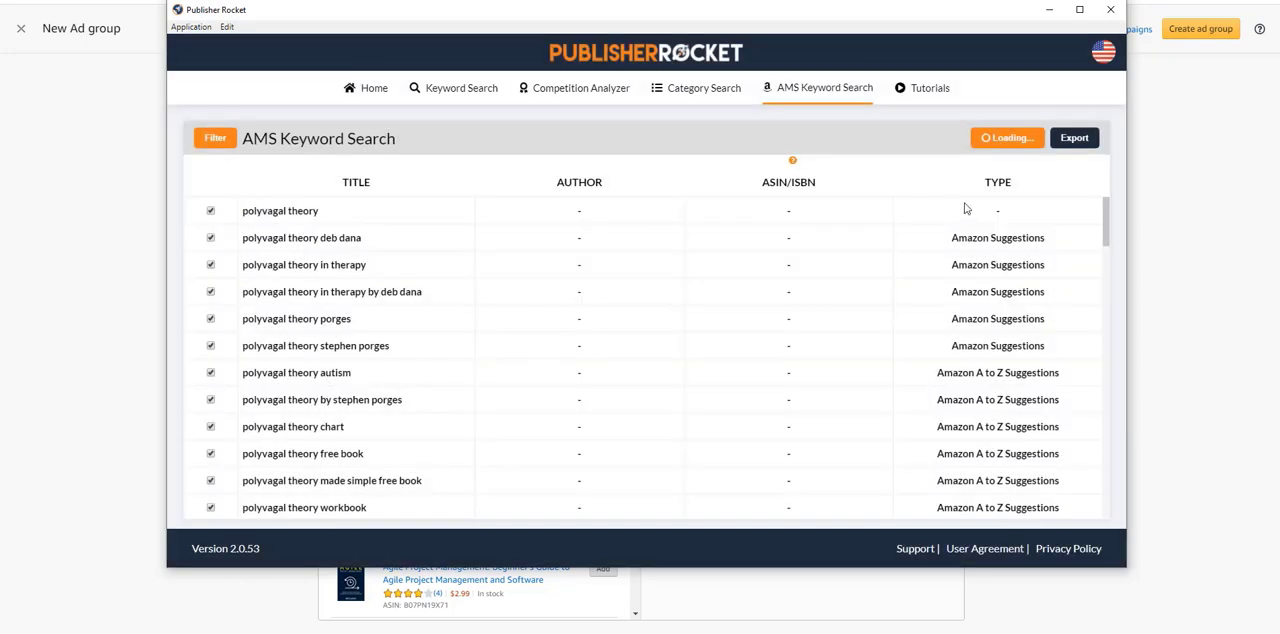
# Step: Export the vagus nerve keyword results, saving the file under the suggested name in the current folder
pyautogui.click(1075, 140)
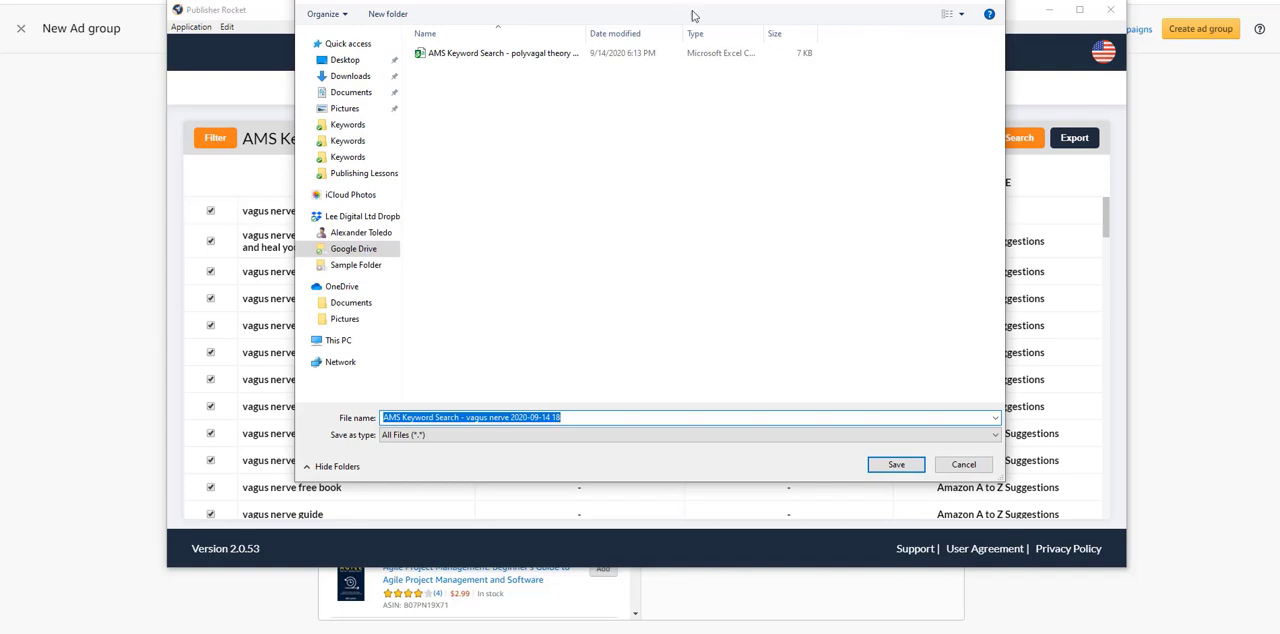
pyautogui.moveTo(611, 30); pyautogui.dragTo(740, 28)
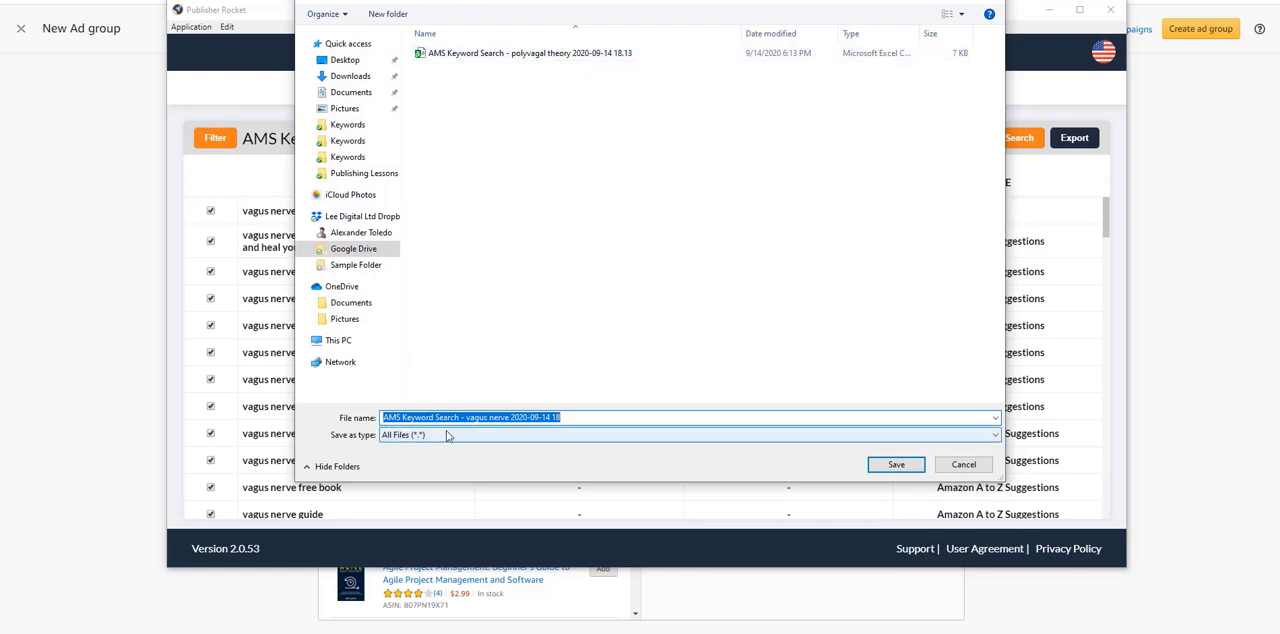
pyautogui.click(895, 464)
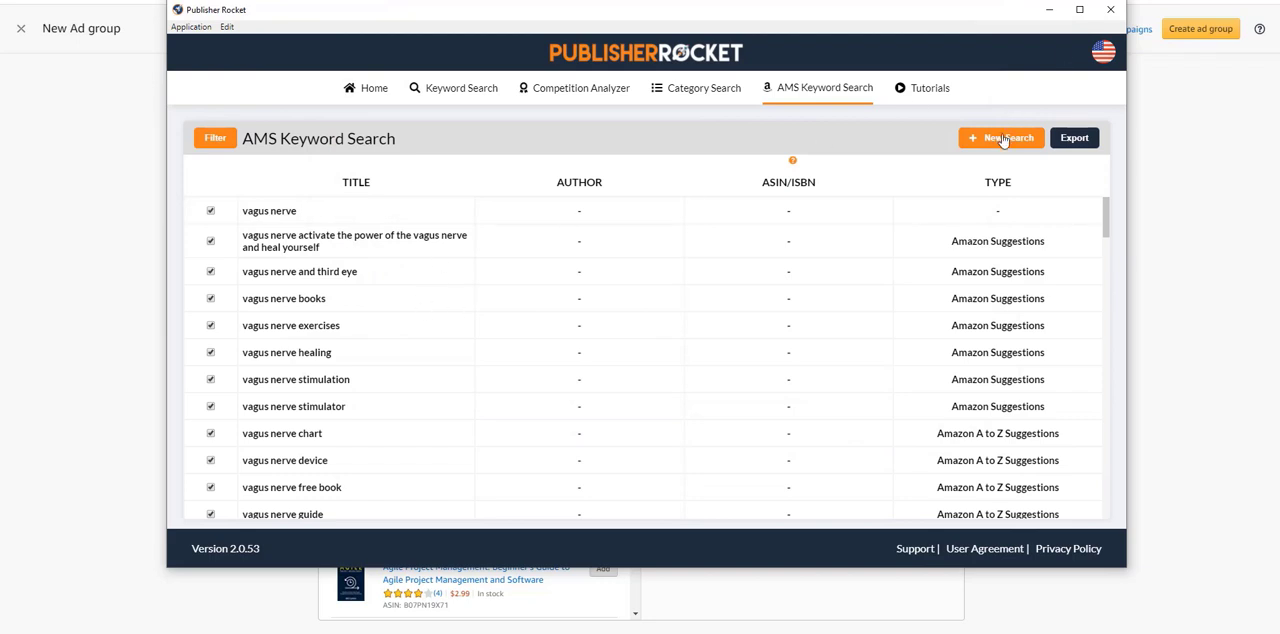
# Step: Run a new AMS keyword search for "third eye" with the Book option
pyautogui.click(1004, 140)
pyautogui.write('th')
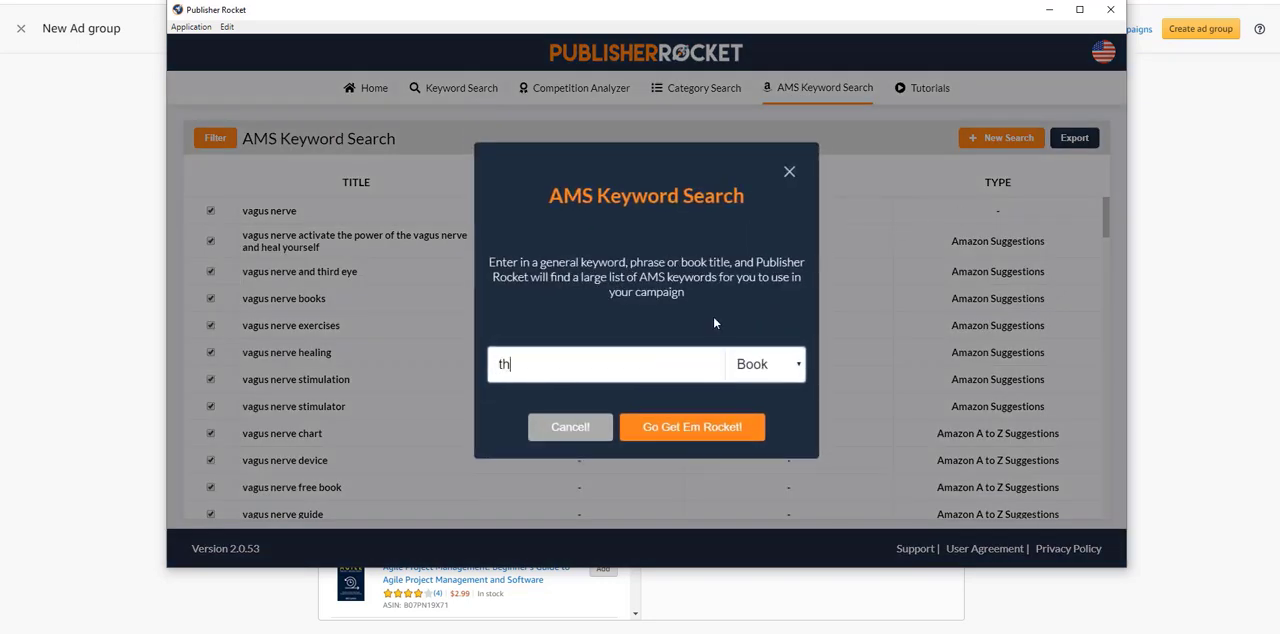
pyautogui.write('ird eye4')
pyautogui.press('BackSpace')
pyautogui.press('Return')
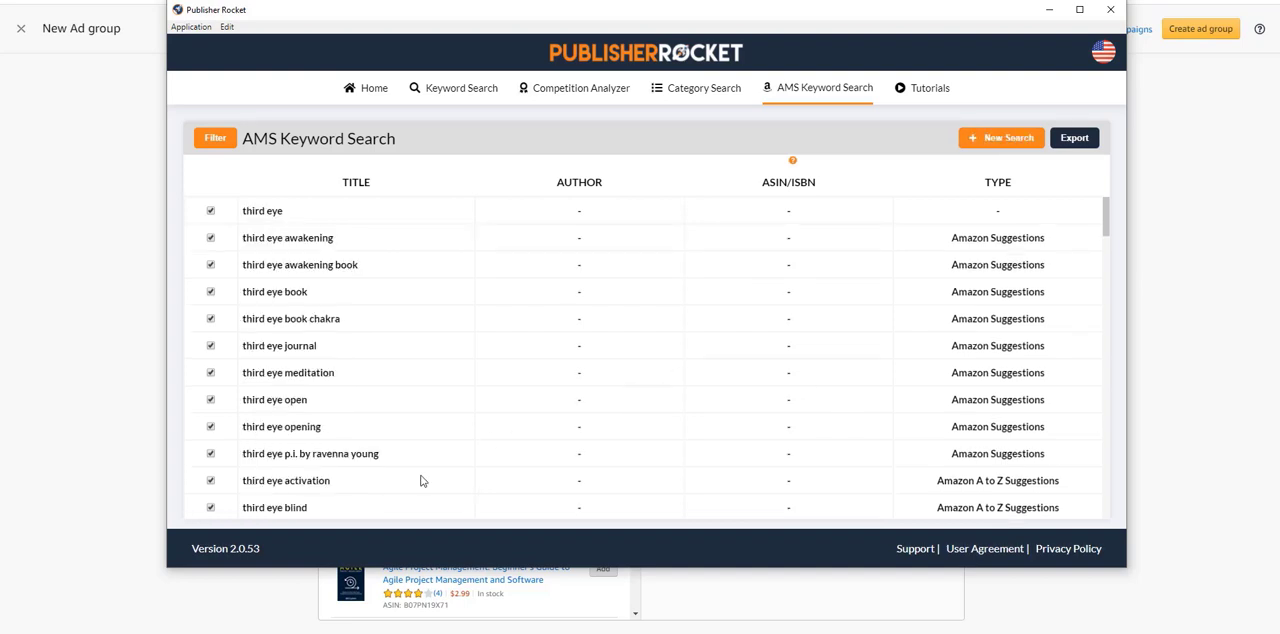
# Step: Look over the third eye keyword results and export them to a file under the suggested name
pyautogui.scroll(-5, 338, 376)
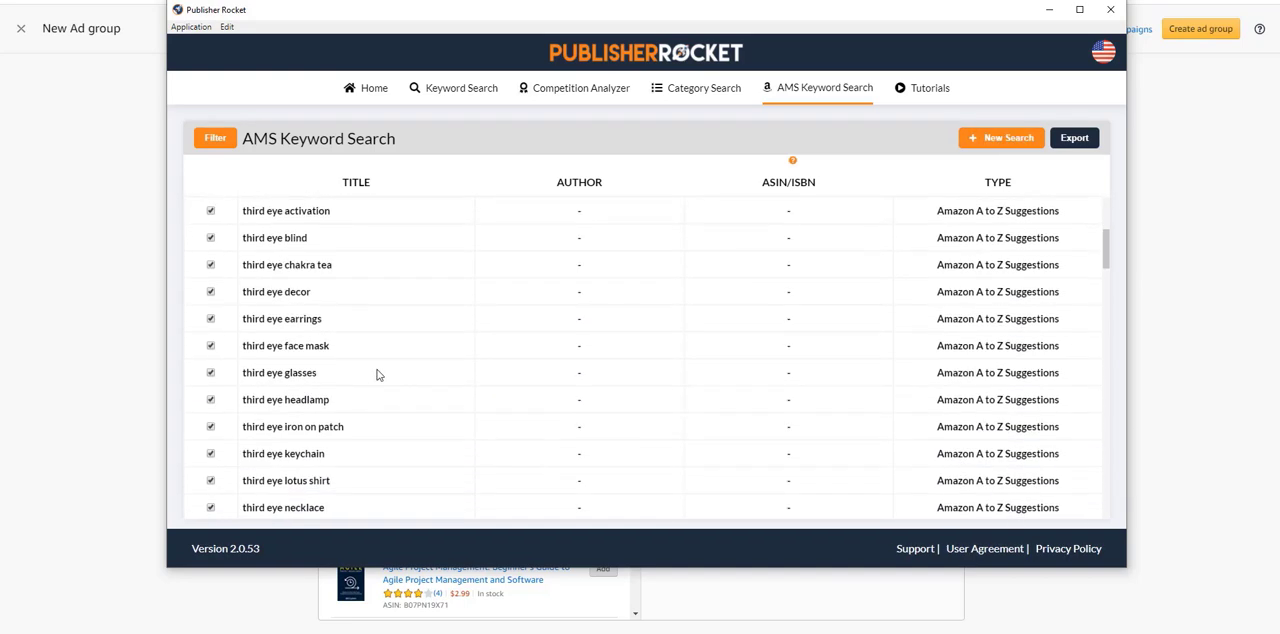
pyautogui.click(1093, 141)
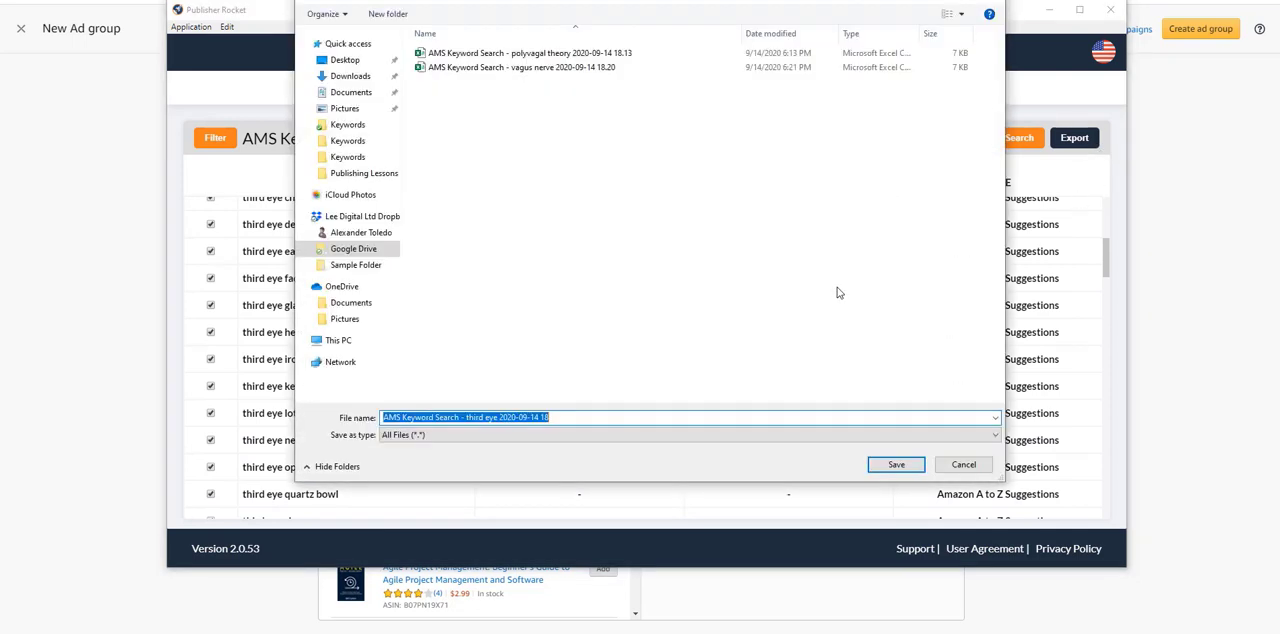
pyautogui.click(896, 464)
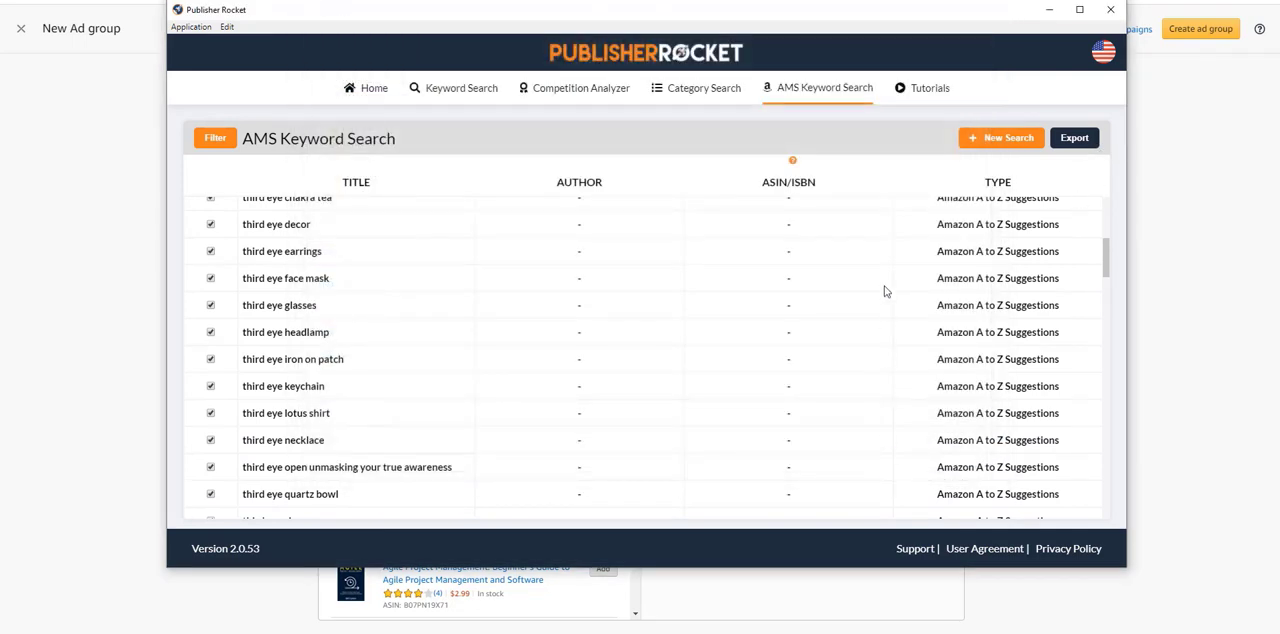
# Step: Look through the third eye keyword results, from the suggested phrases to the search results and category titles at the list's end
pyautogui.click(970, 138)
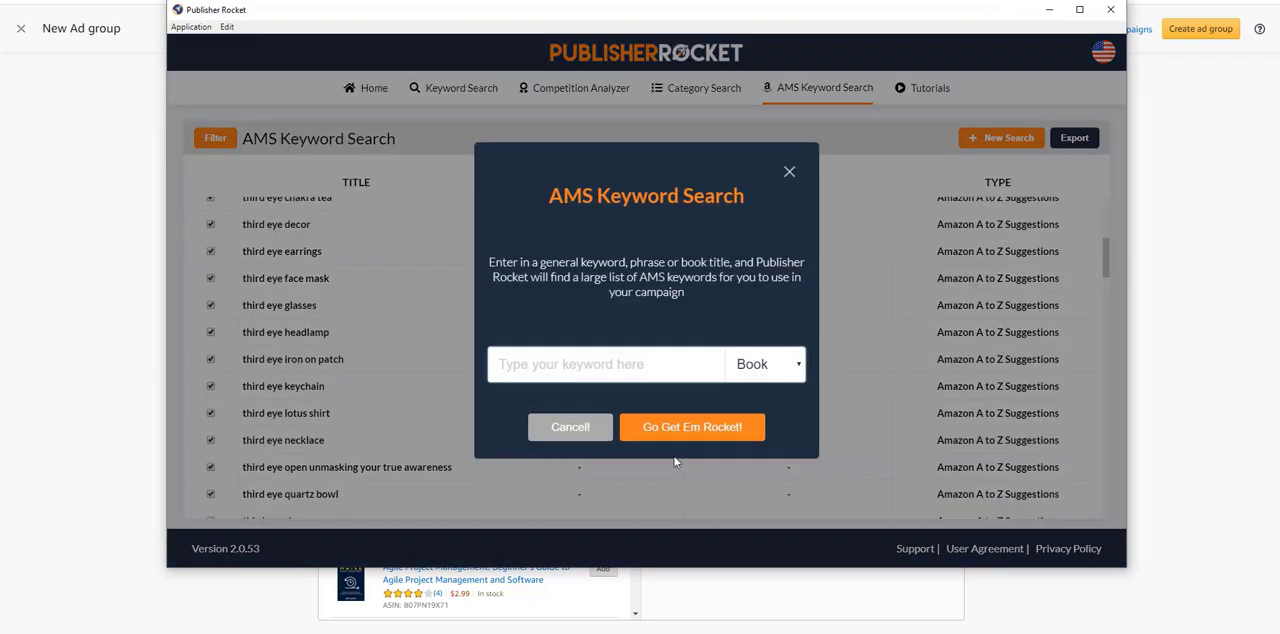
pyautogui.click(570, 427)
pyautogui.scroll(-3, 345, 304)
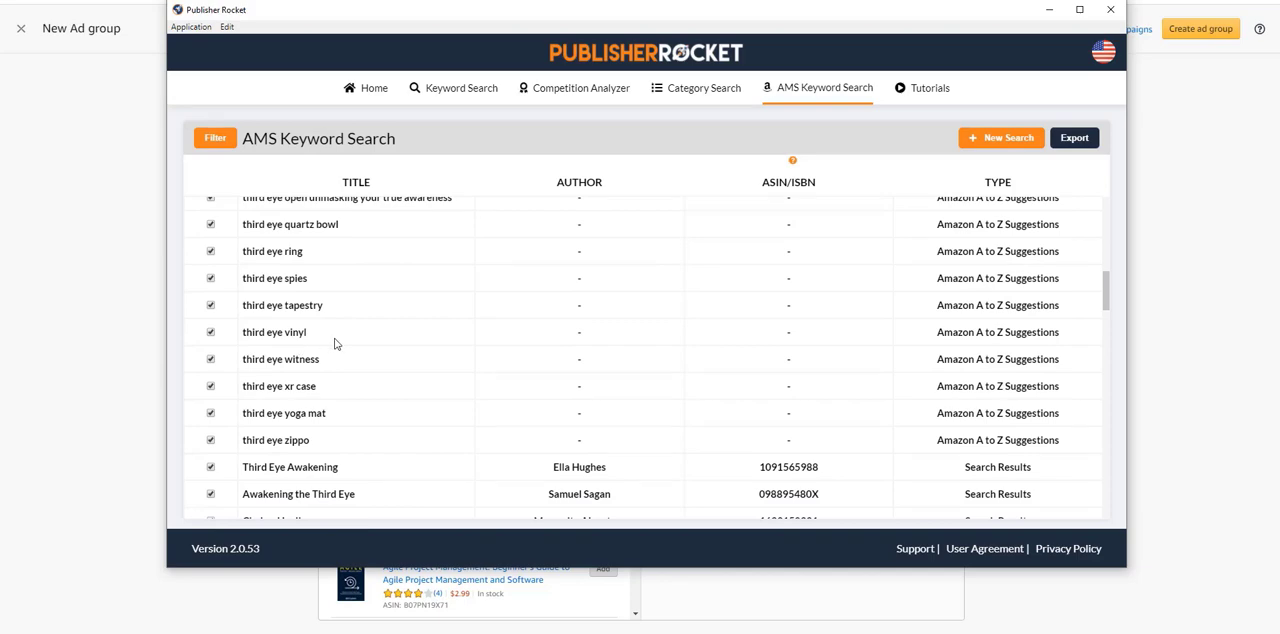
pyautogui.scroll(-2, 335, 344)
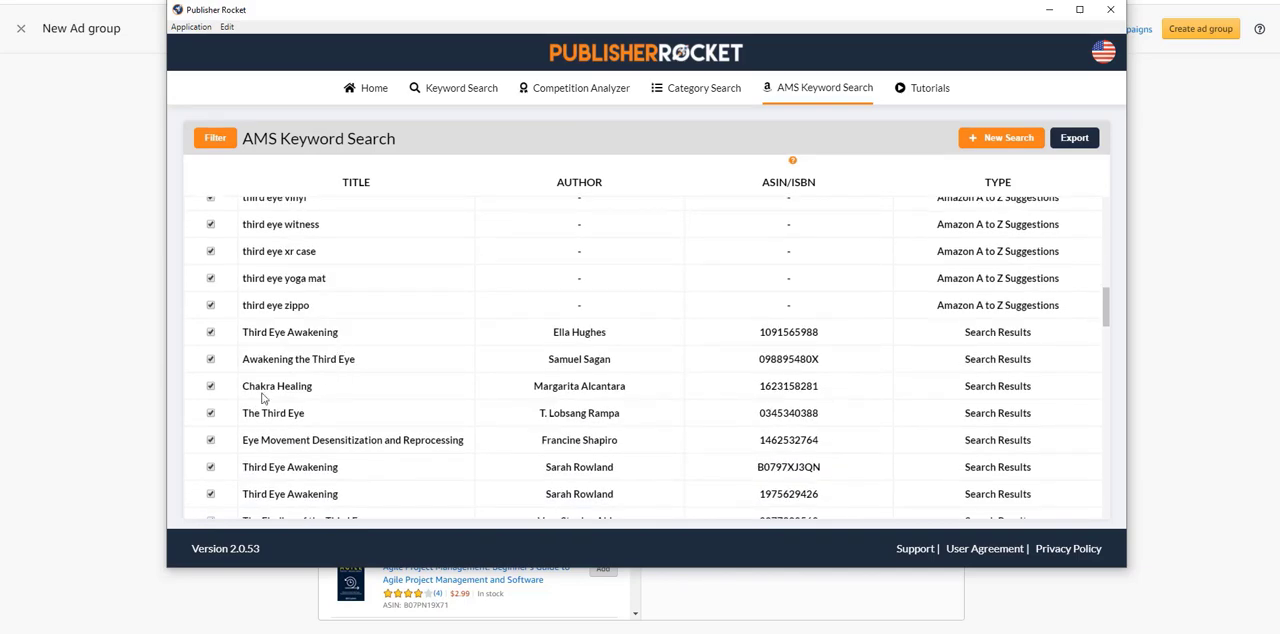
pyautogui.scroll(-5, 334, 372)
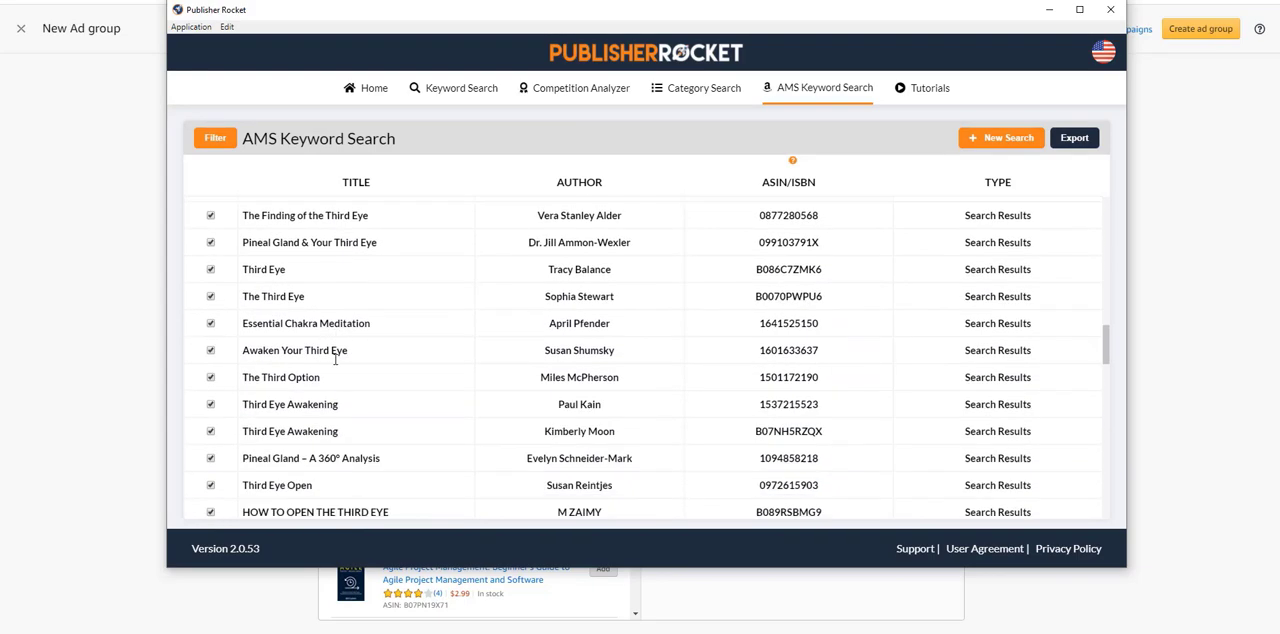
pyautogui.scroll(-5, 335, 366)
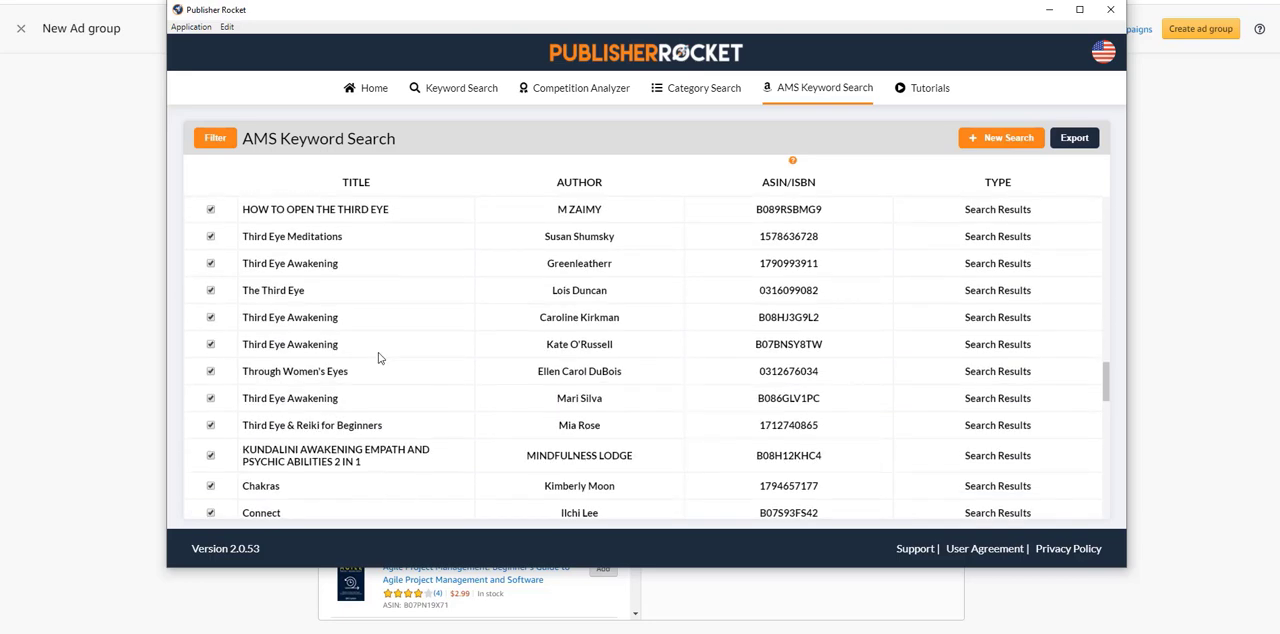
pyautogui.scroll(-2, 378, 358)
pyautogui.scroll(-3, 378, 358)
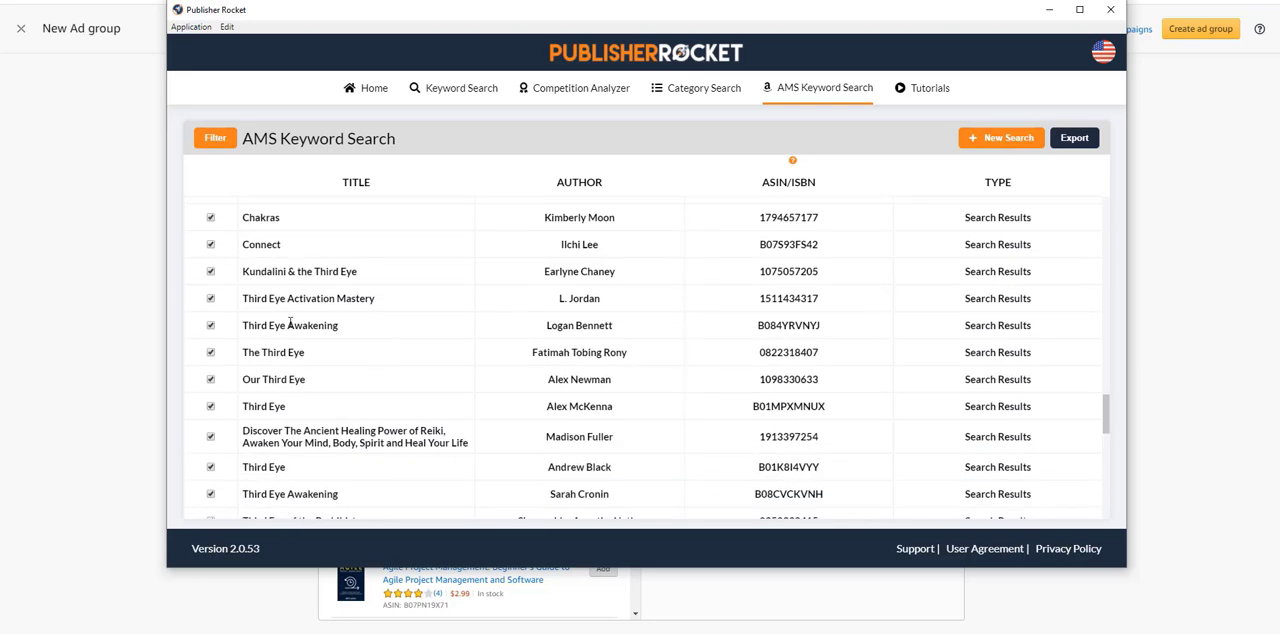
pyautogui.scroll(-3, 350, 425)
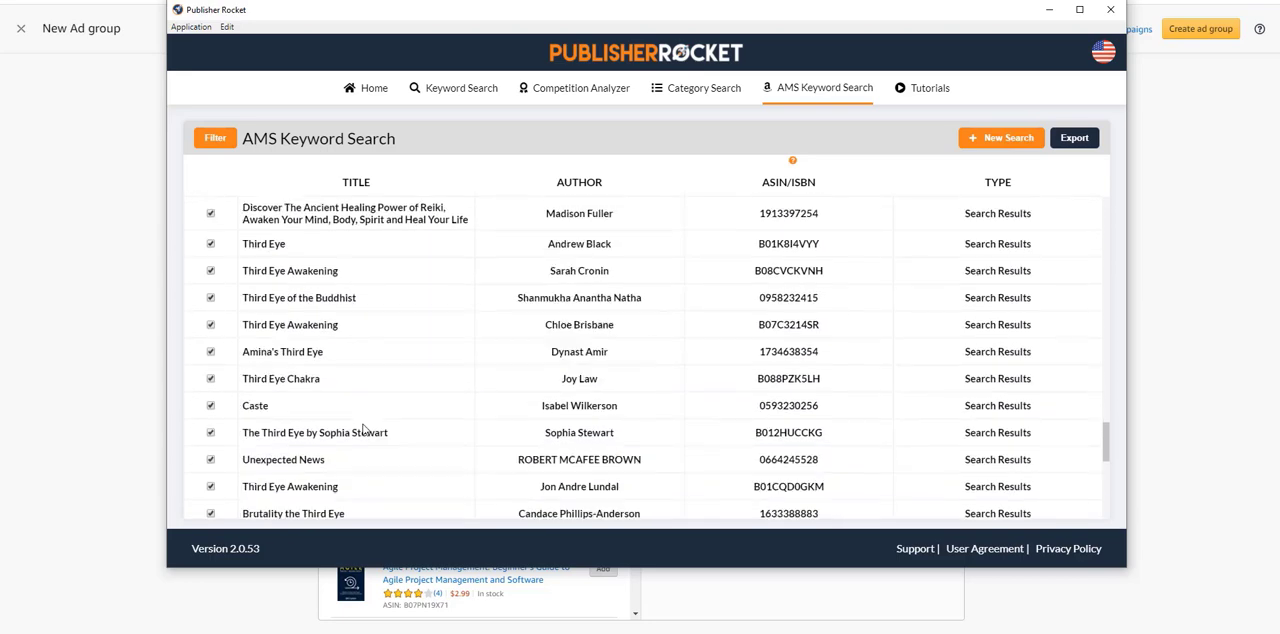
pyautogui.scroll(-5, 363, 428)
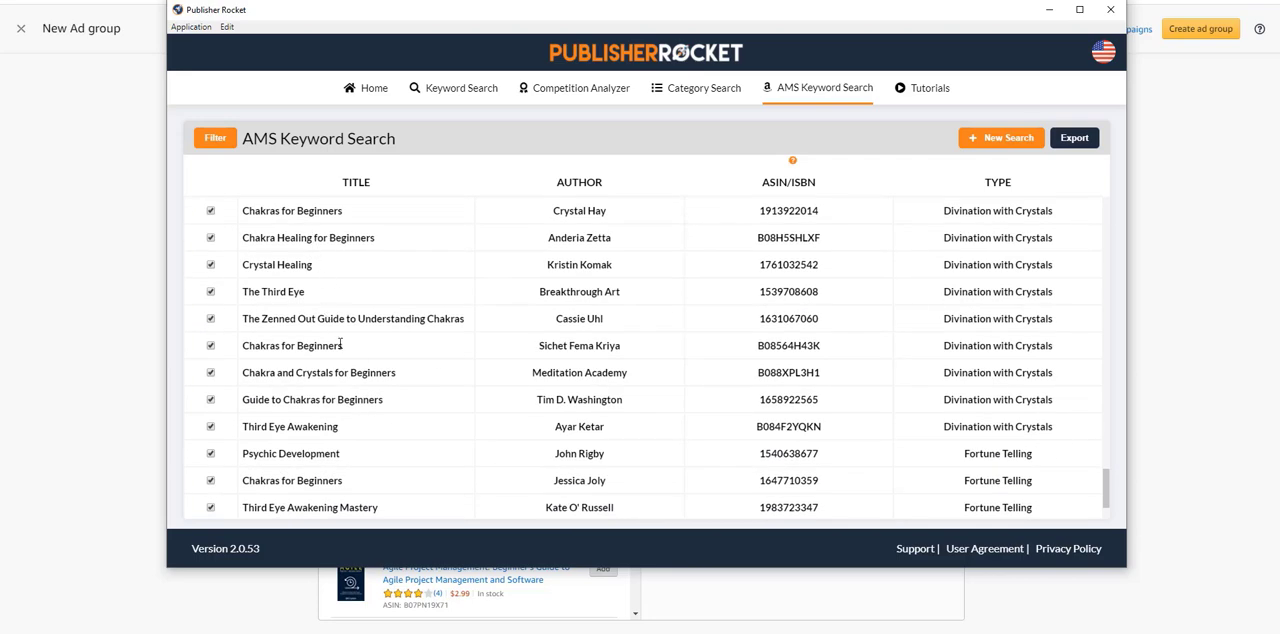
pyautogui.scroll(-1, 341, 344)
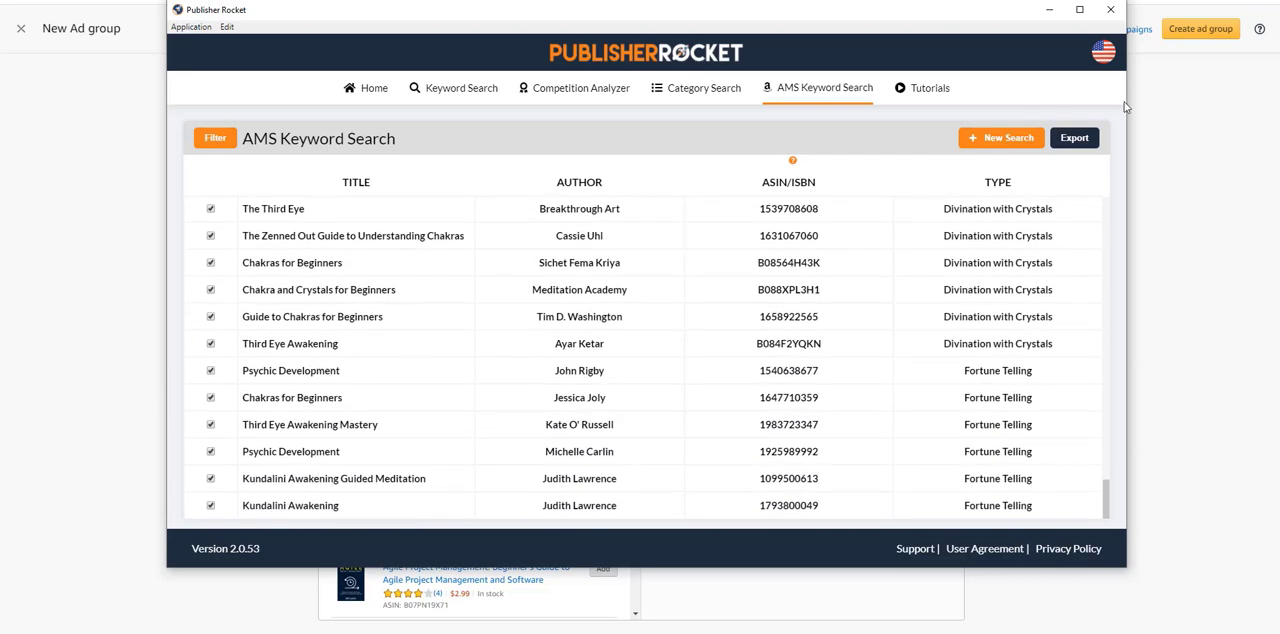
# Step: Run a new AMS keyword search for "self healing" with the Book option
pyautogui.click(1008, 139)
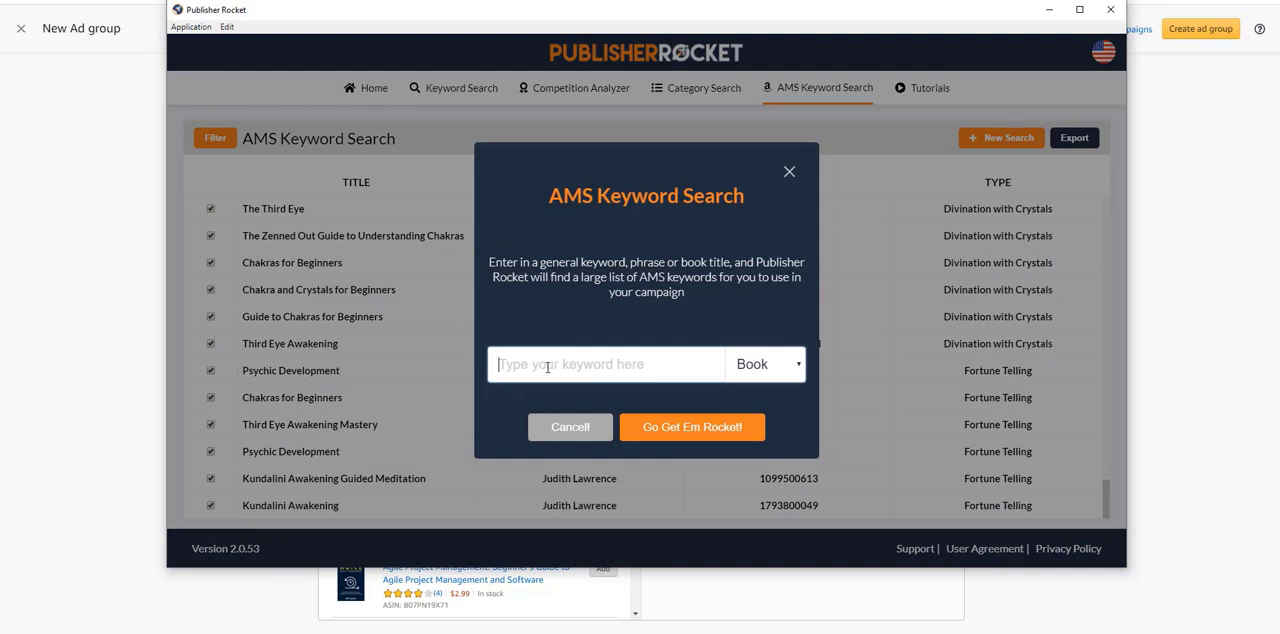
pyautogui.write('self healing')
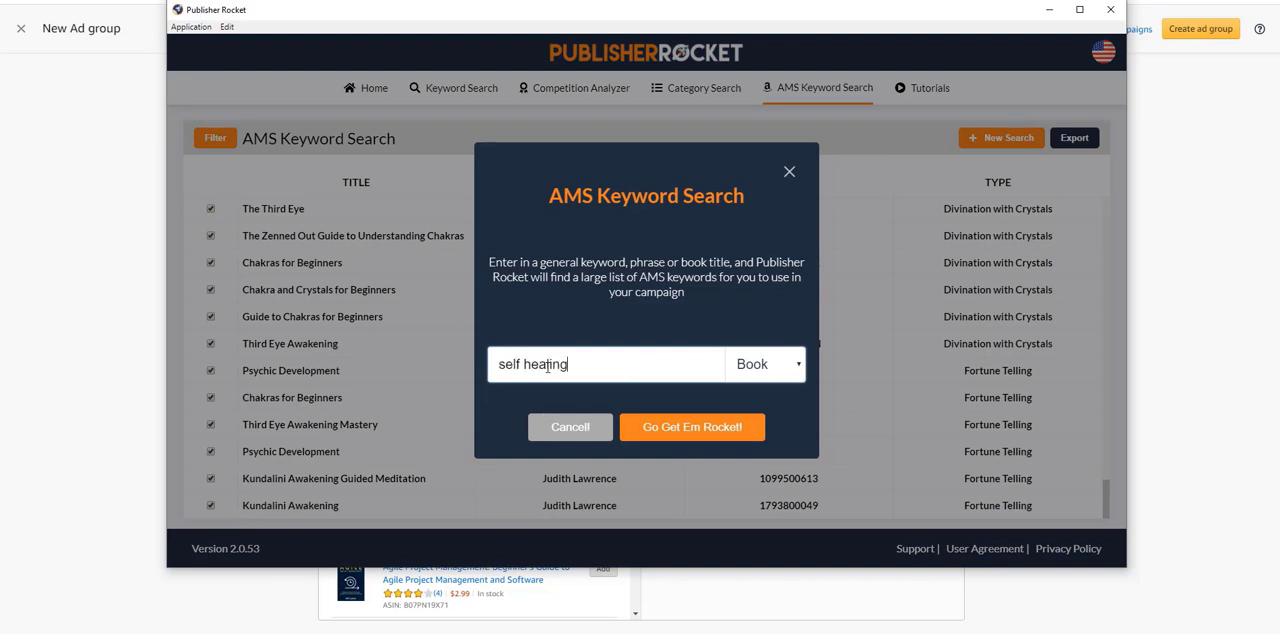
pyautogui.press('Return')
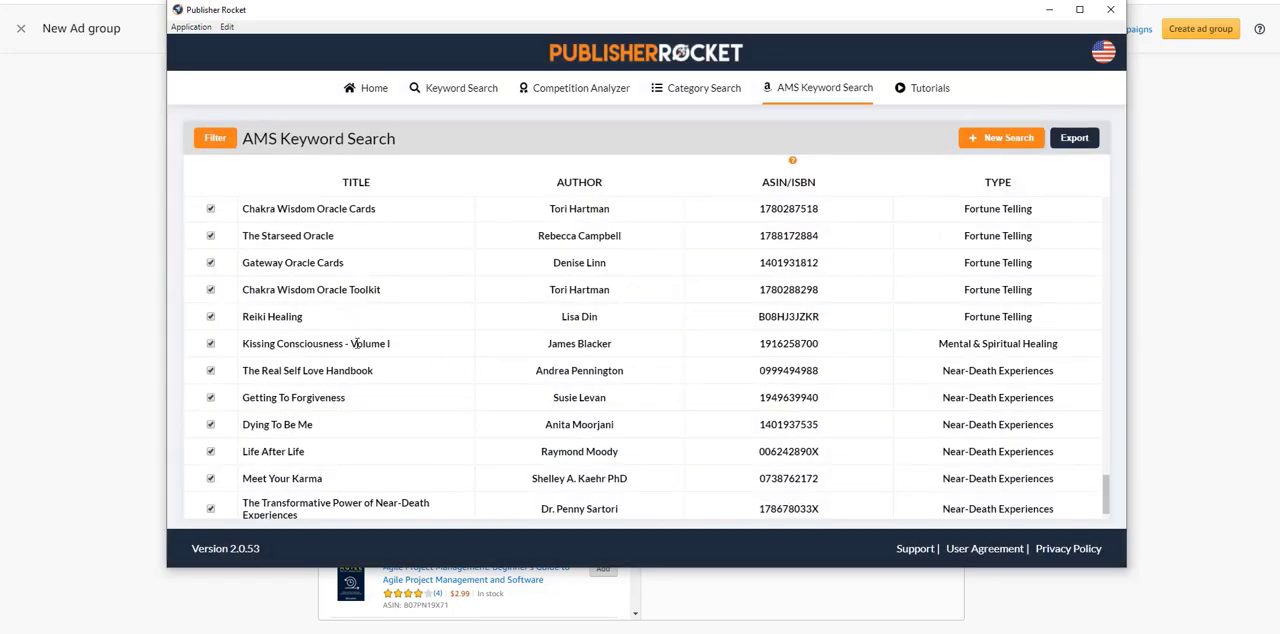
# Step: Look over the self healing keyword results and export them to a file under the suggested name
pyautogui.scroll(20, 372, 390)
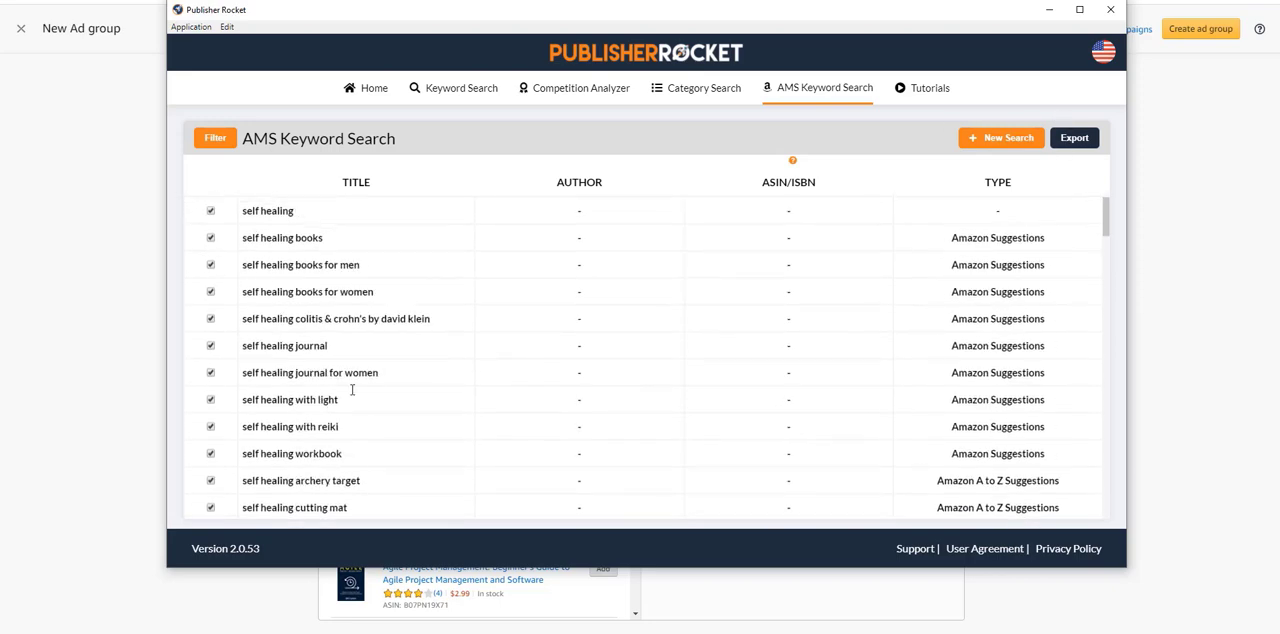
pyautogui.scroll(-5, 374, 354)
pyautogui.scroll(-15, 340, 354)
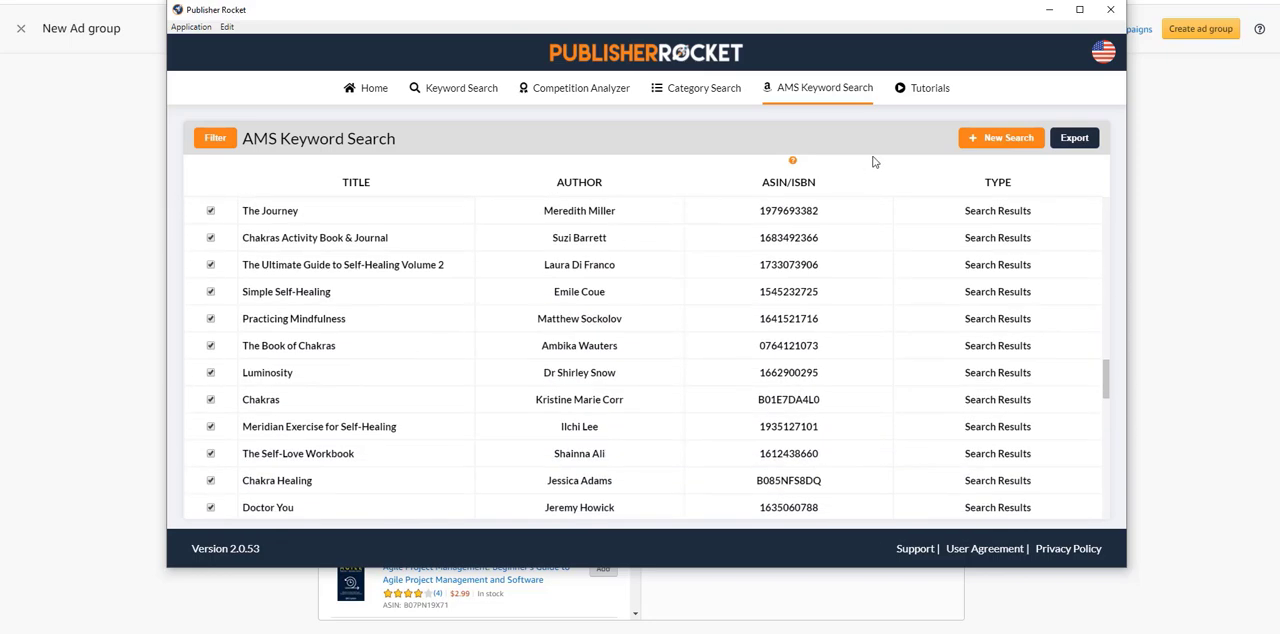
pyautogui.click(1074, 137)
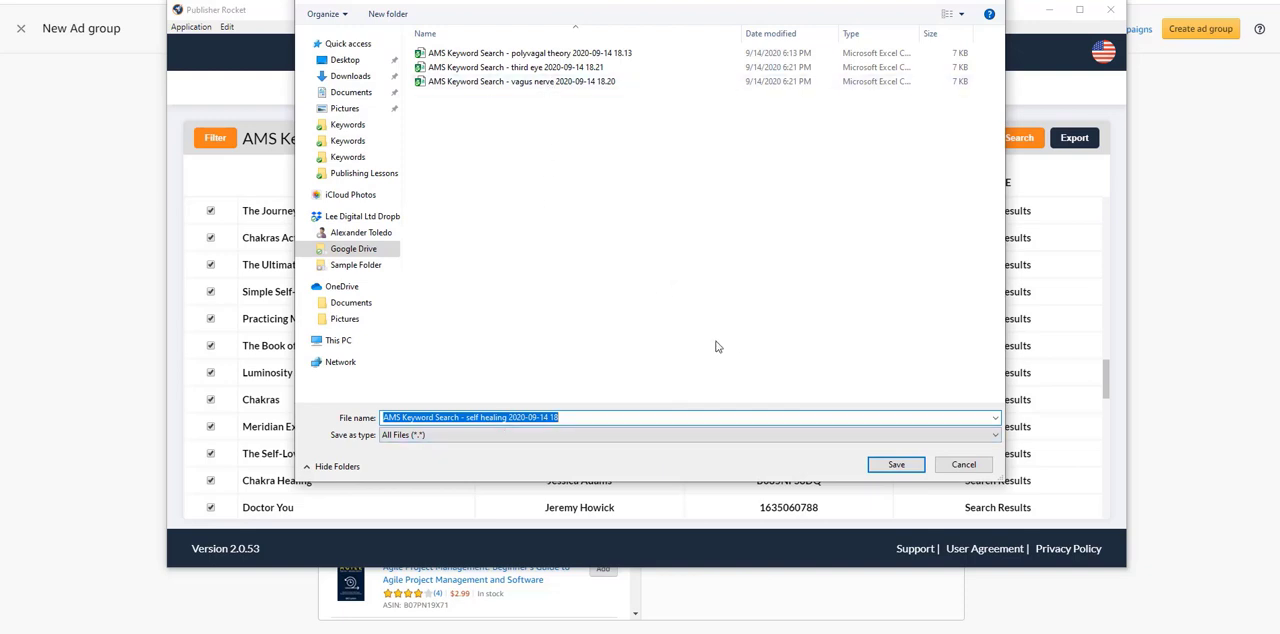
pyautogui.click(893, 464)
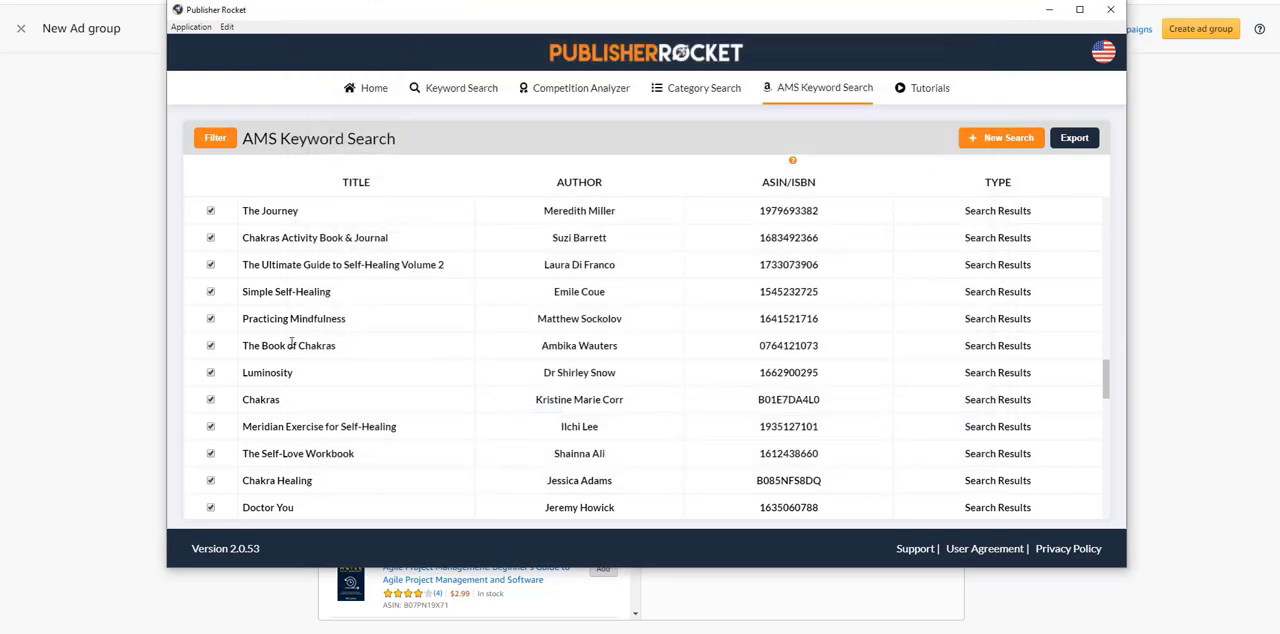
# Step: Look through the remaining self healing results down to the end of the list
pyautogui.scroll(-5, 370, 343)
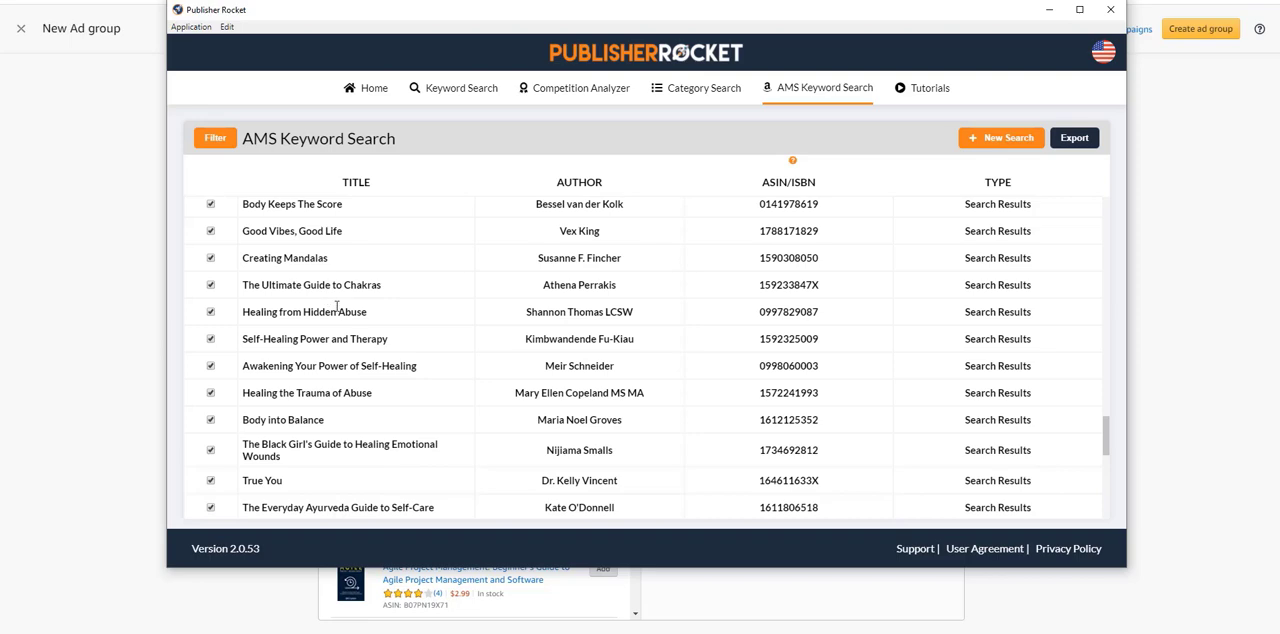
pyautogui.scroll(-7, 335, 308)
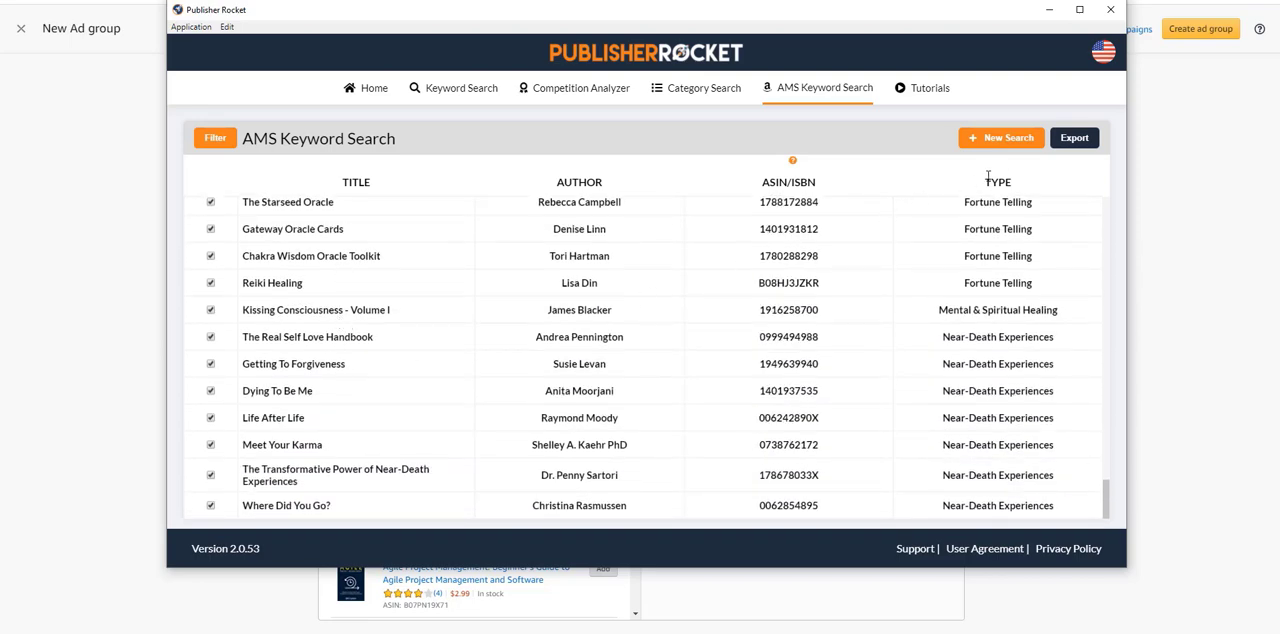
pyautogui.click(1058, 149)
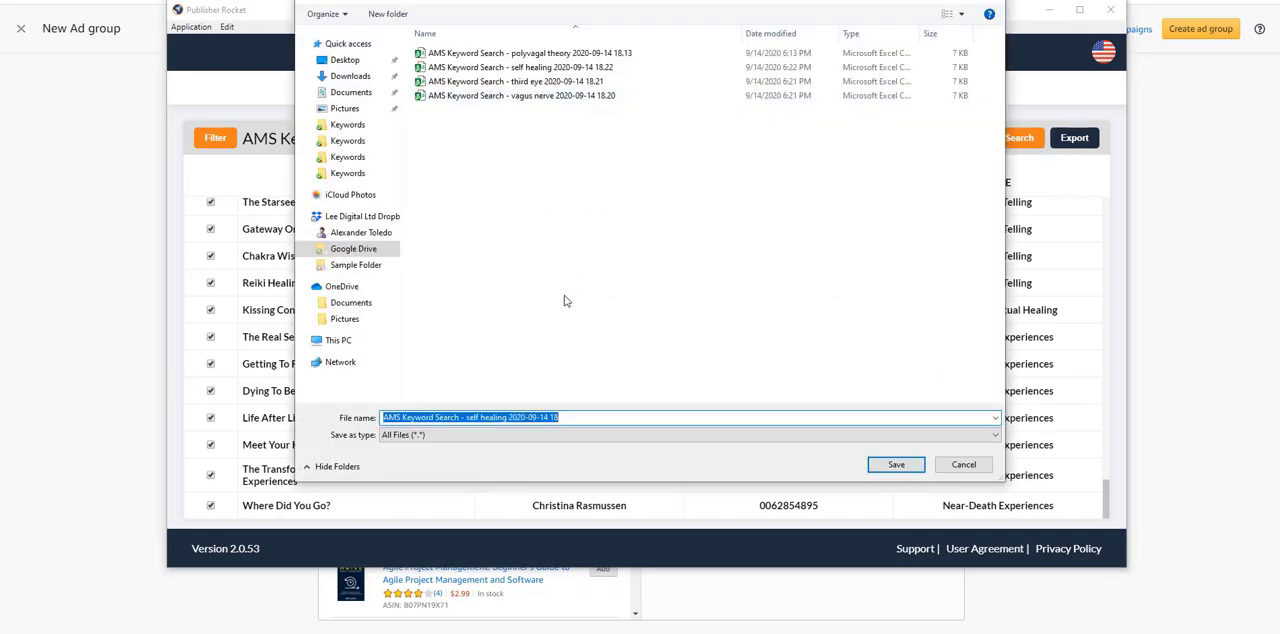
pyautogui.click(963, 465)
# Step: Run a new AMS keyword search for "yoga" with the Book option
pyautogui.click(1021, 147)
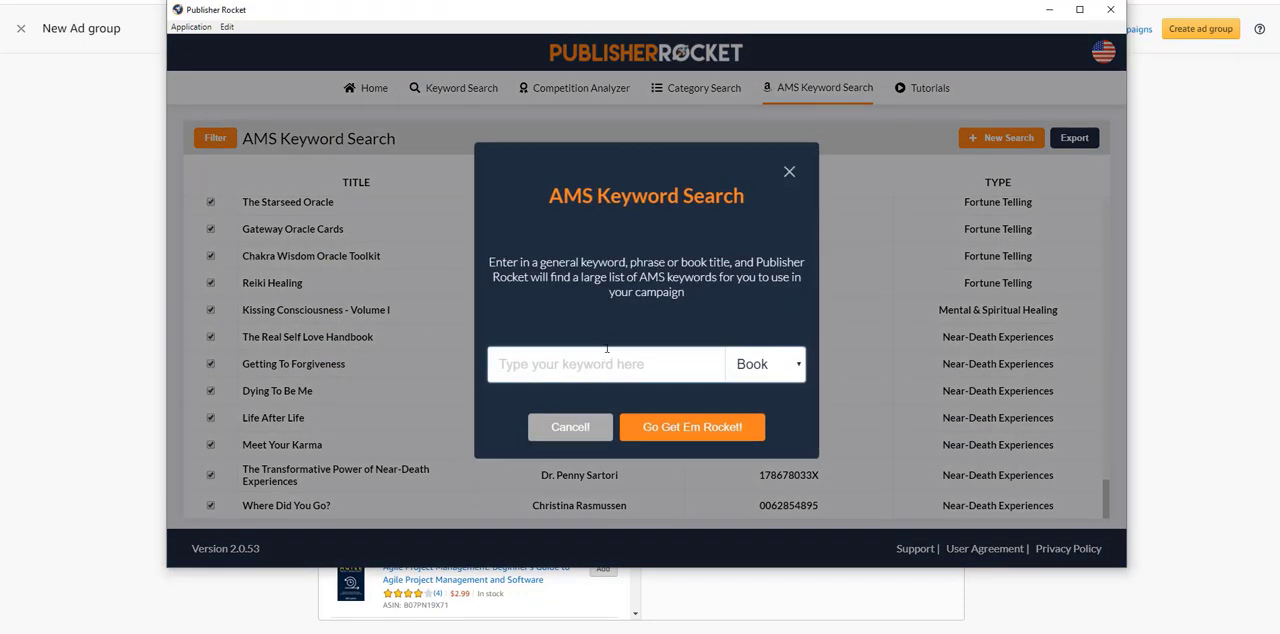
pyautogui.write('yofa')
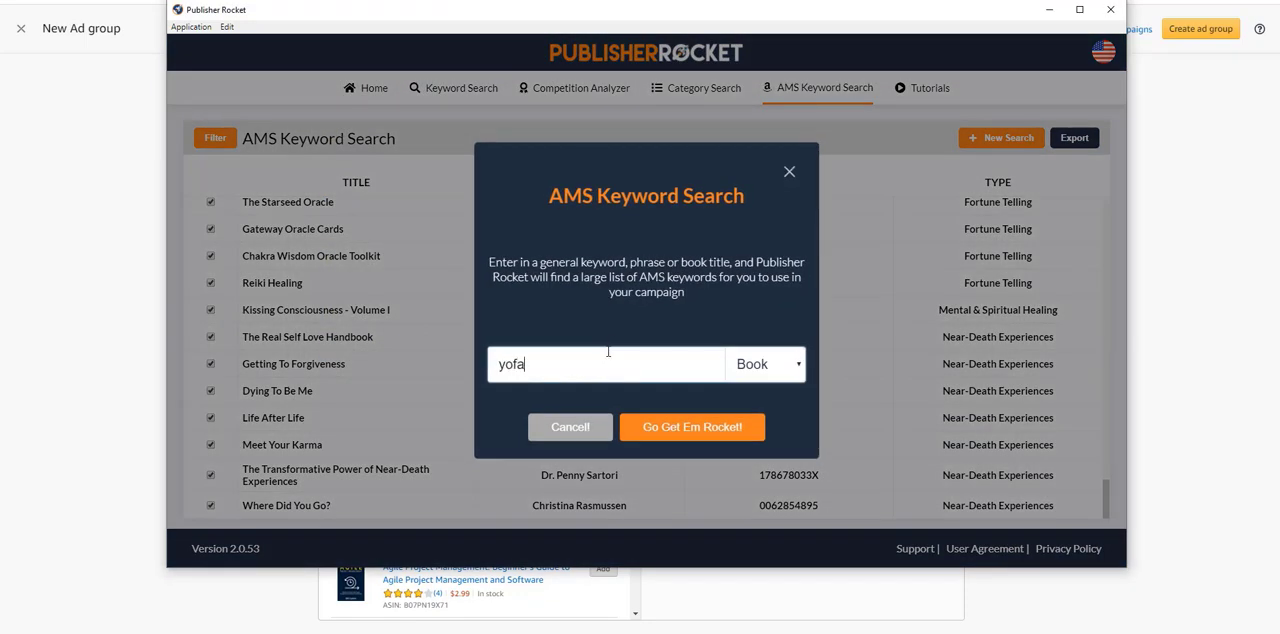
pyautogui.press('Return')
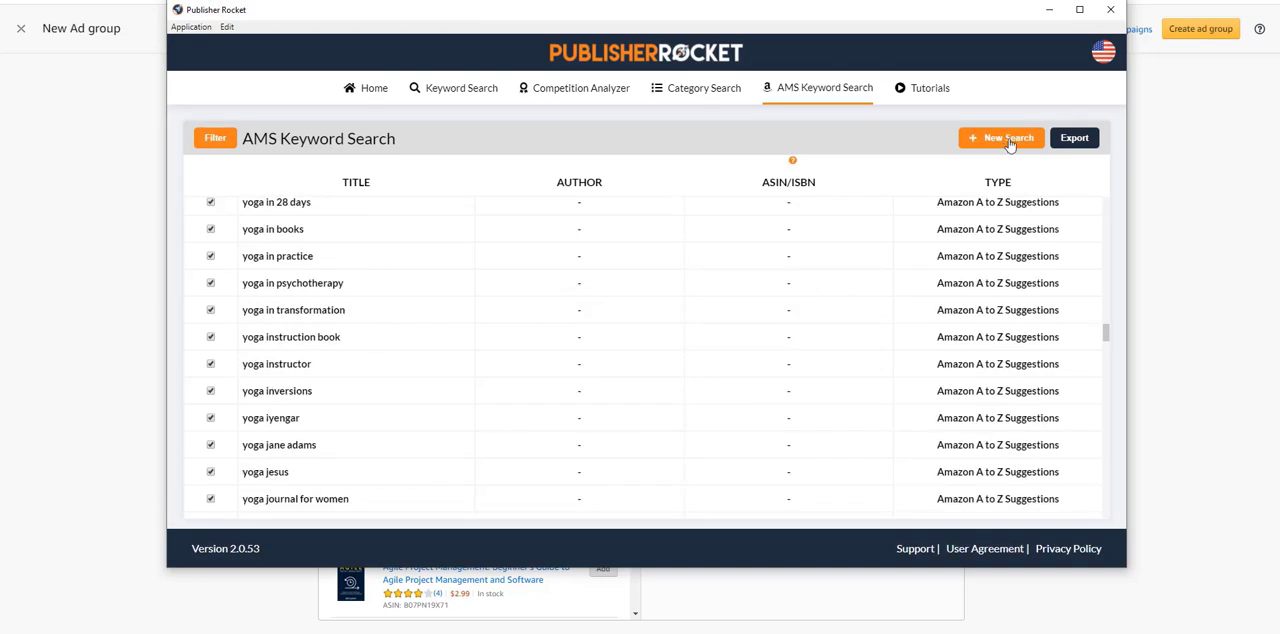
pyautogui.click(1001, 138)
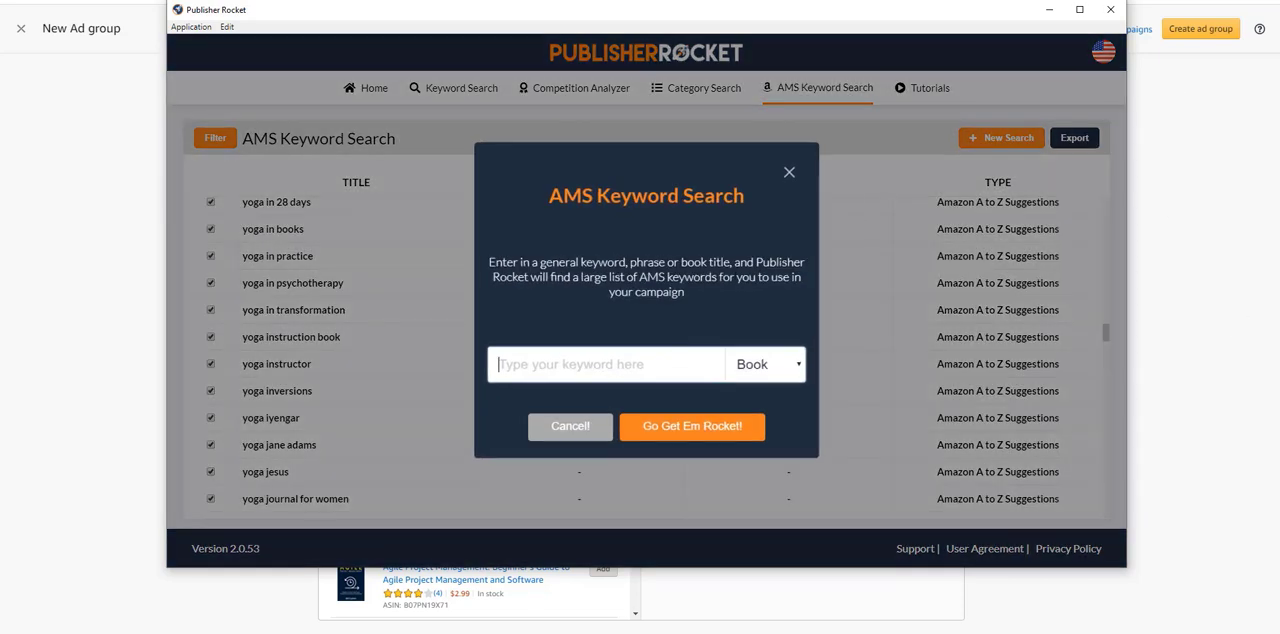
pyautogui.write('yoga')
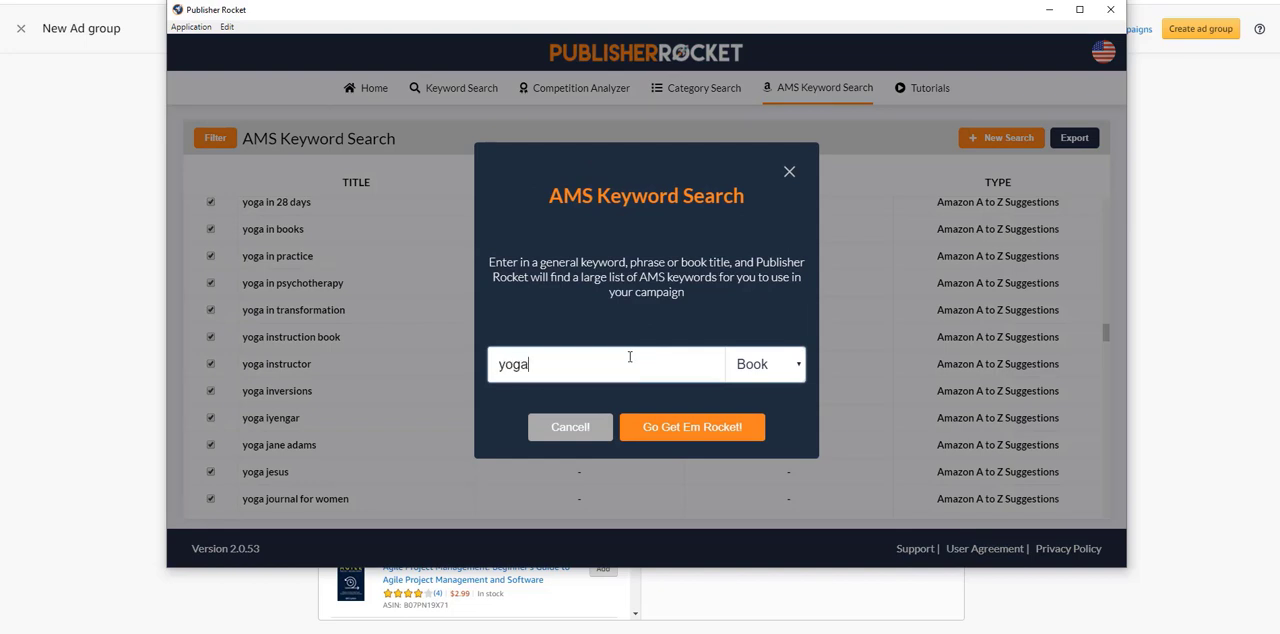
pyautogui.press('Return')
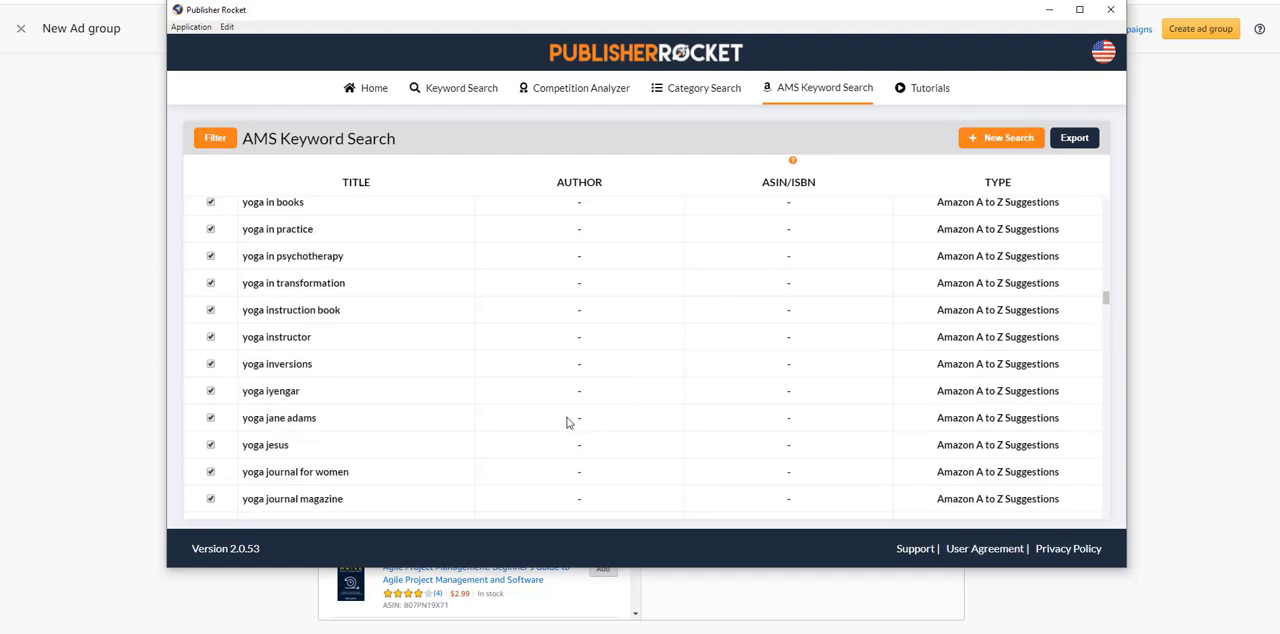
# Step: Examine the yoga keyword results, covering the Amazon A to Z suggestions and the book titles from the search results
pyautogui.scroll(-3, 309, 285)
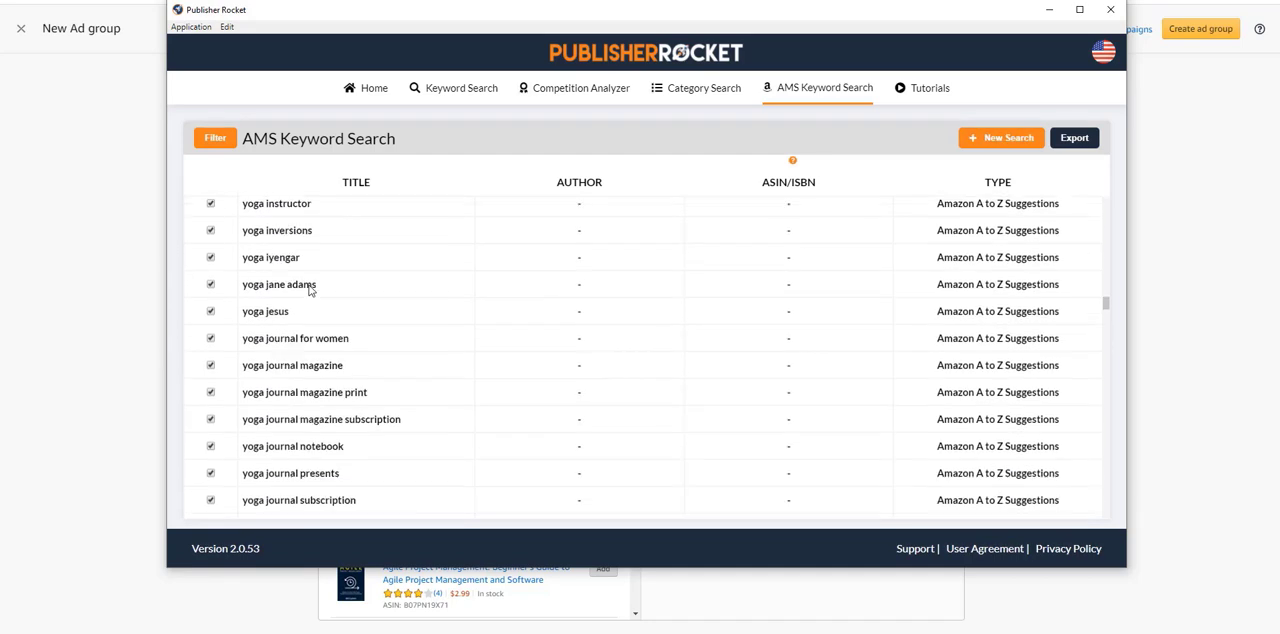
pyautogui.scroll(-8, 338, 311)
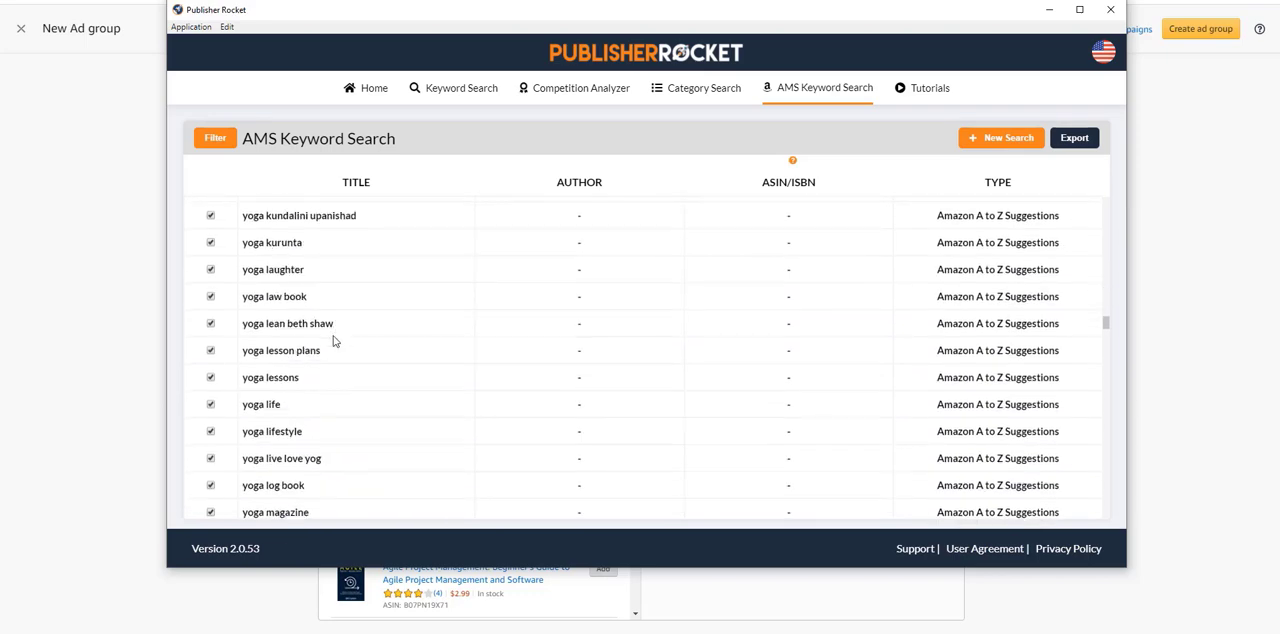
pyautogui.scroll(-5, 334, 341)
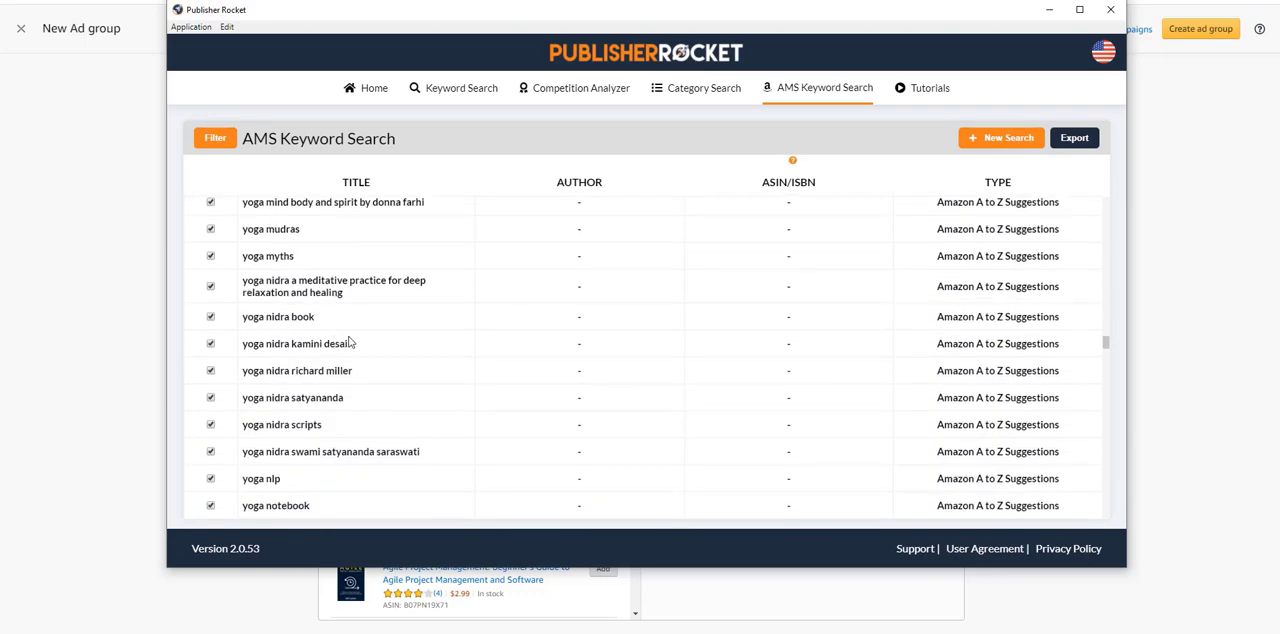
pyautogui.scroll(-2, 349, 342)
pyautogui.scroll(-5, 349, 342)
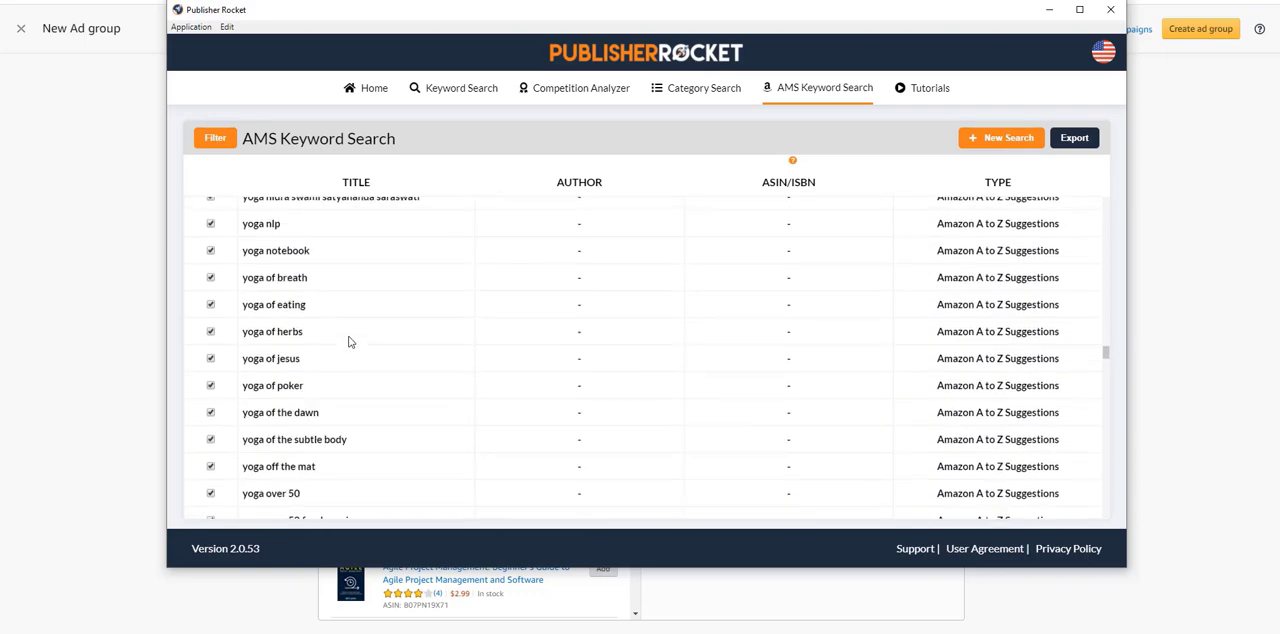
pyautogui.scroll(-5, 349, 342)
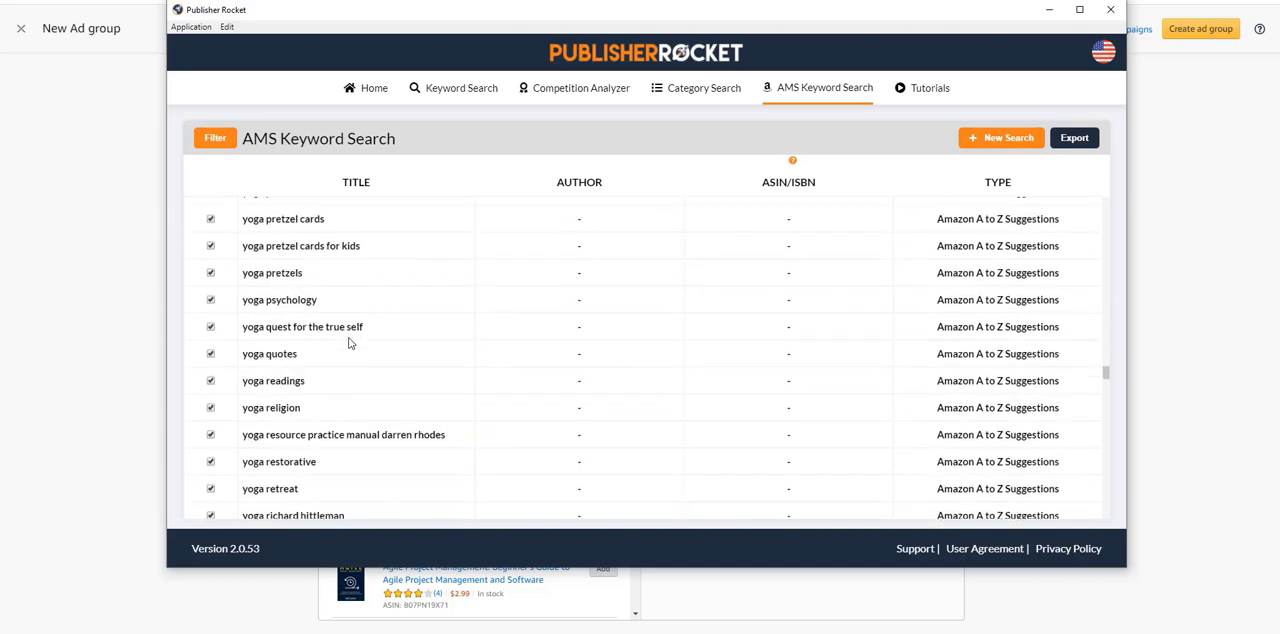
pyautogui.scroll(-3, 372, 368)
pyautogui.scroll(-10, 366, 368)
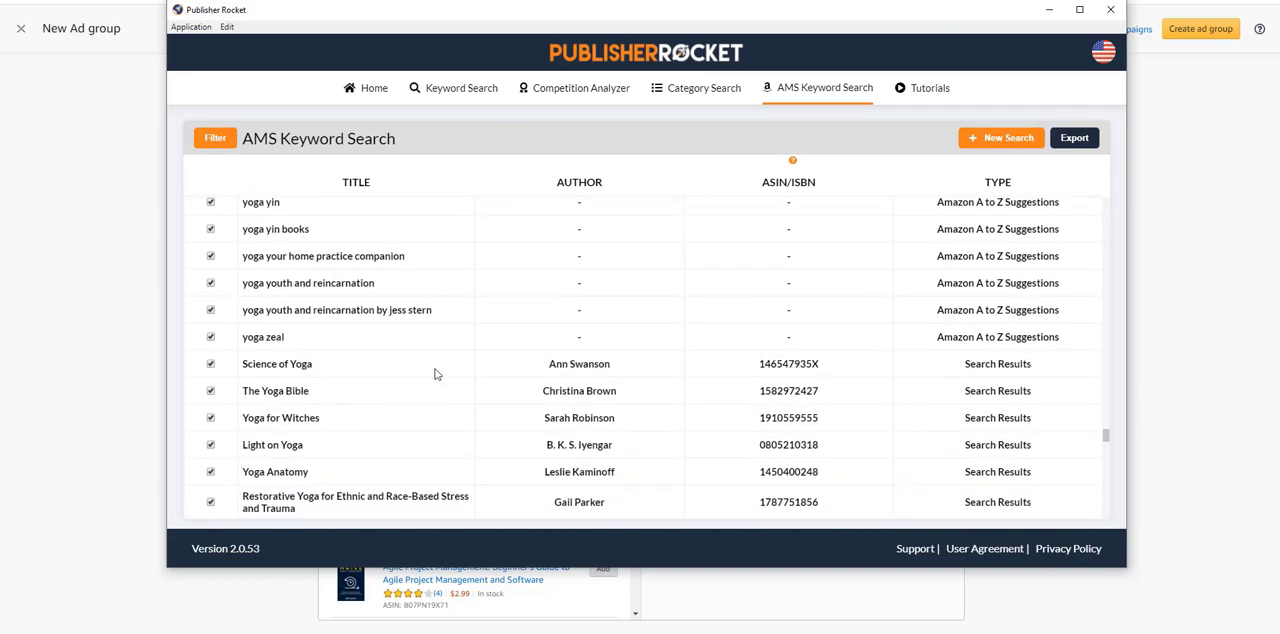
pyautogui.scroll(-2, 438, 374)
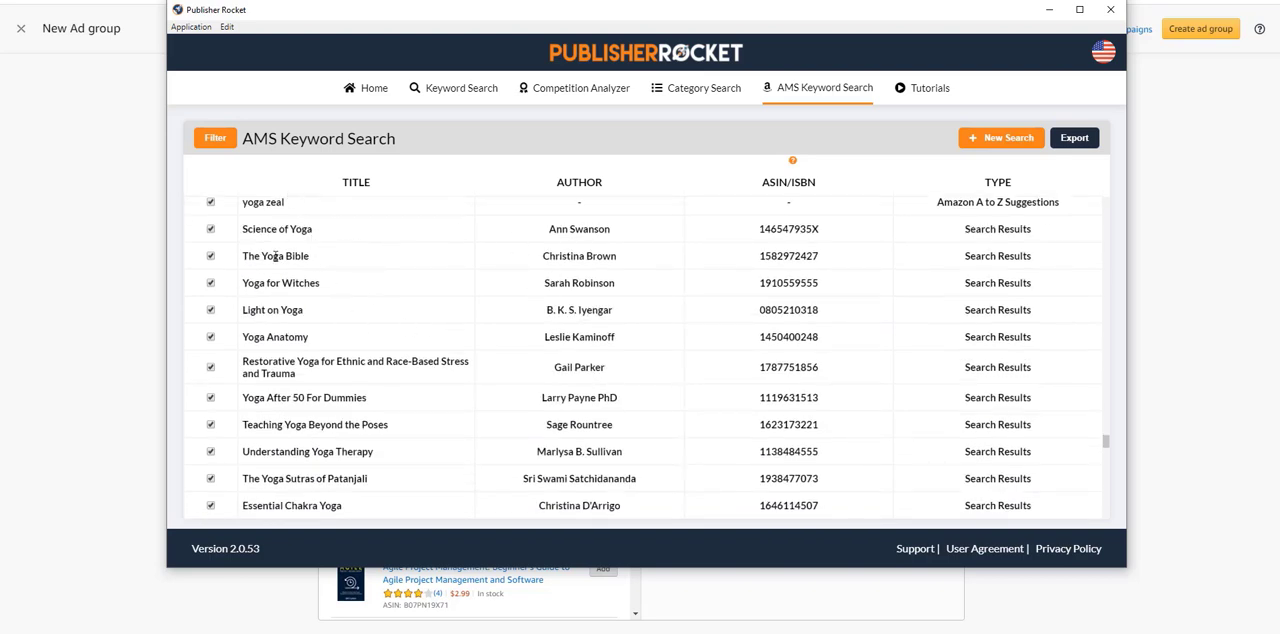
pyautogui.scroll(-3, 352, 289)
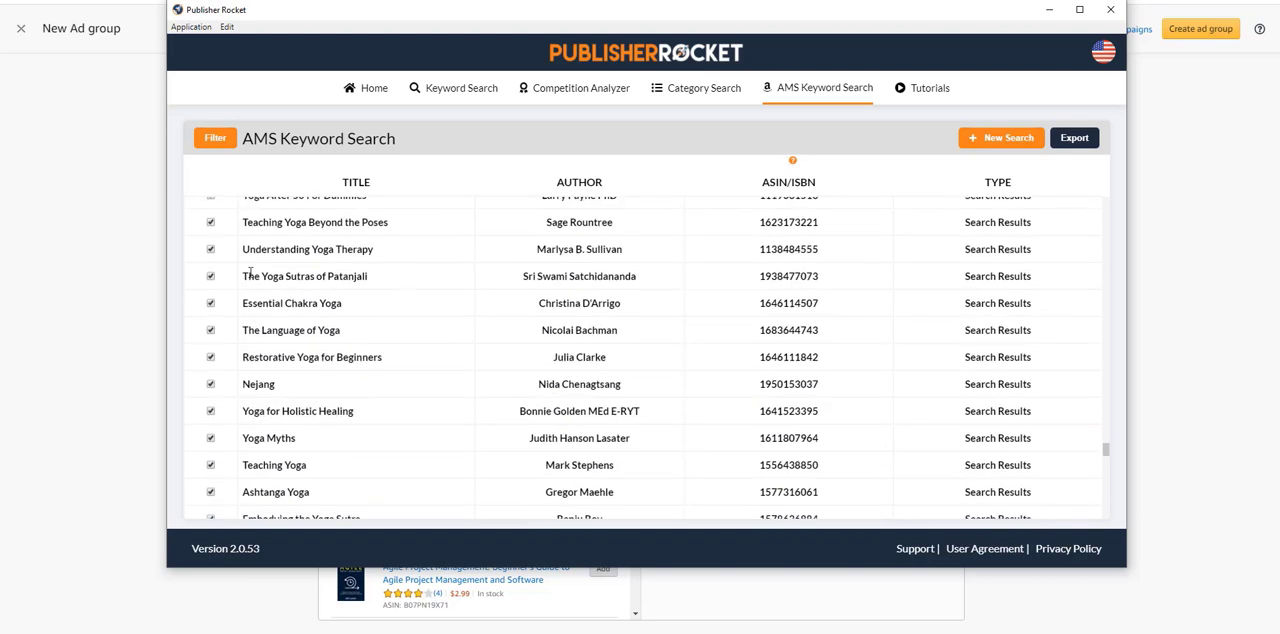
pyautogui.scroll(-10, 532, 293)
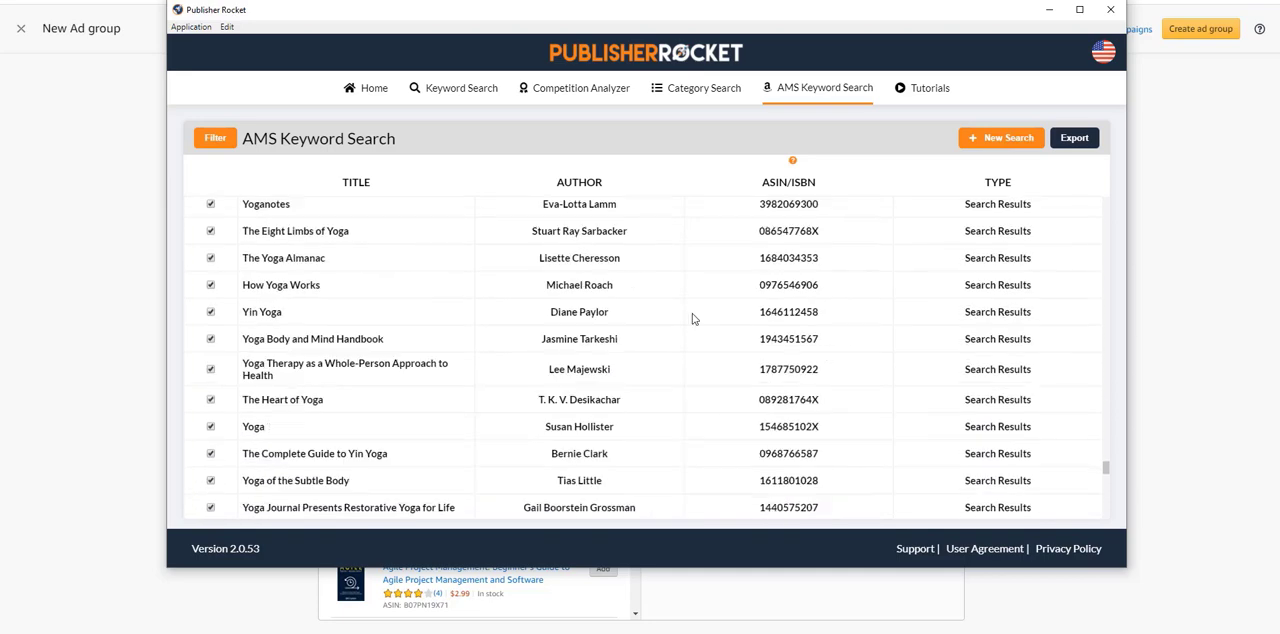
pyautogui.scroll(-4, 374, 287)
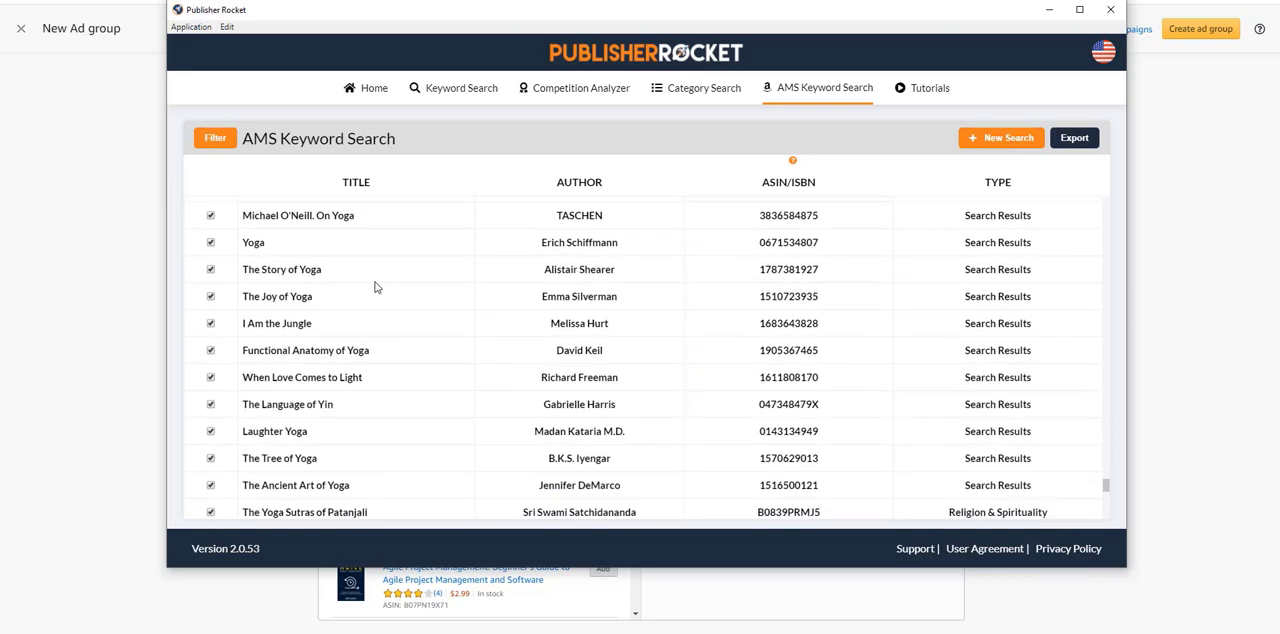
# Step: Export the yoga keyword results to a file under the suggested name and close Publisher Rocket
pyautogui.scroll(-6, 376, 289)
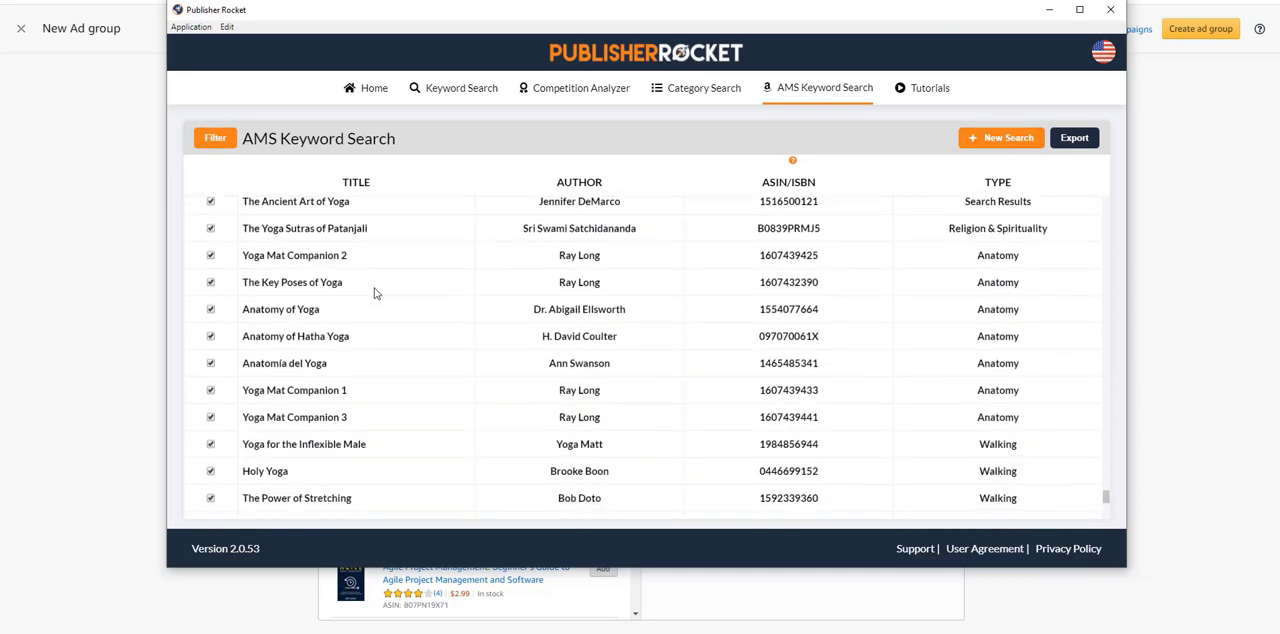
pyautogui.click(1068, 143)
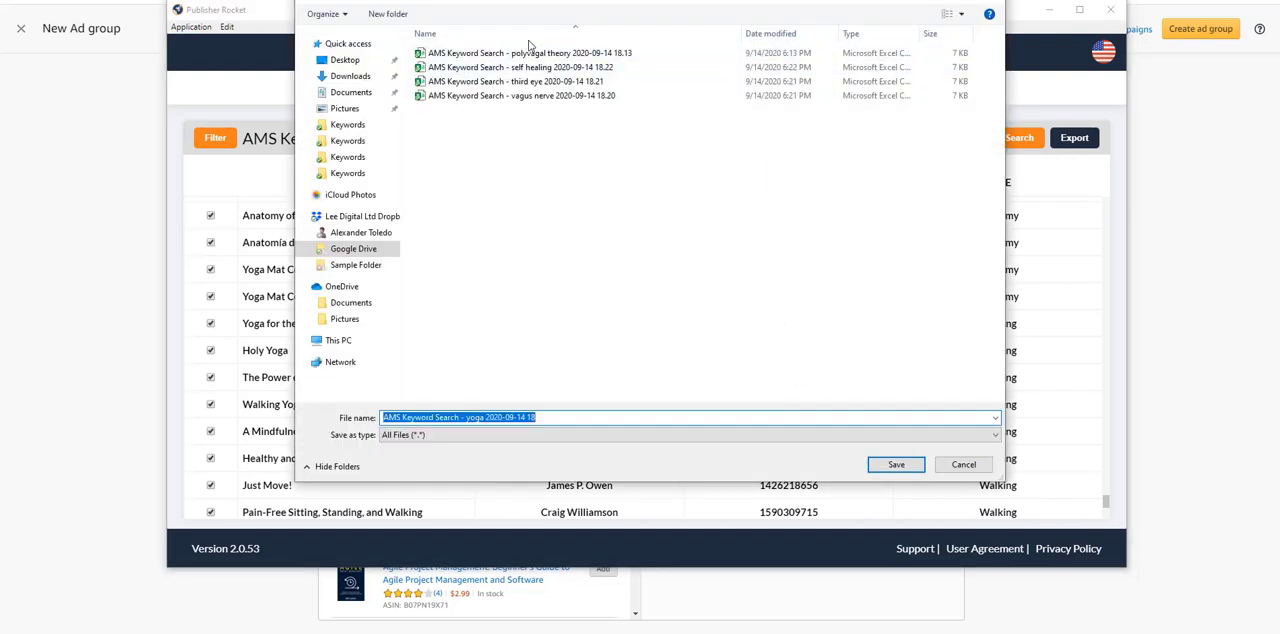
pyautogui.click(896, 465)
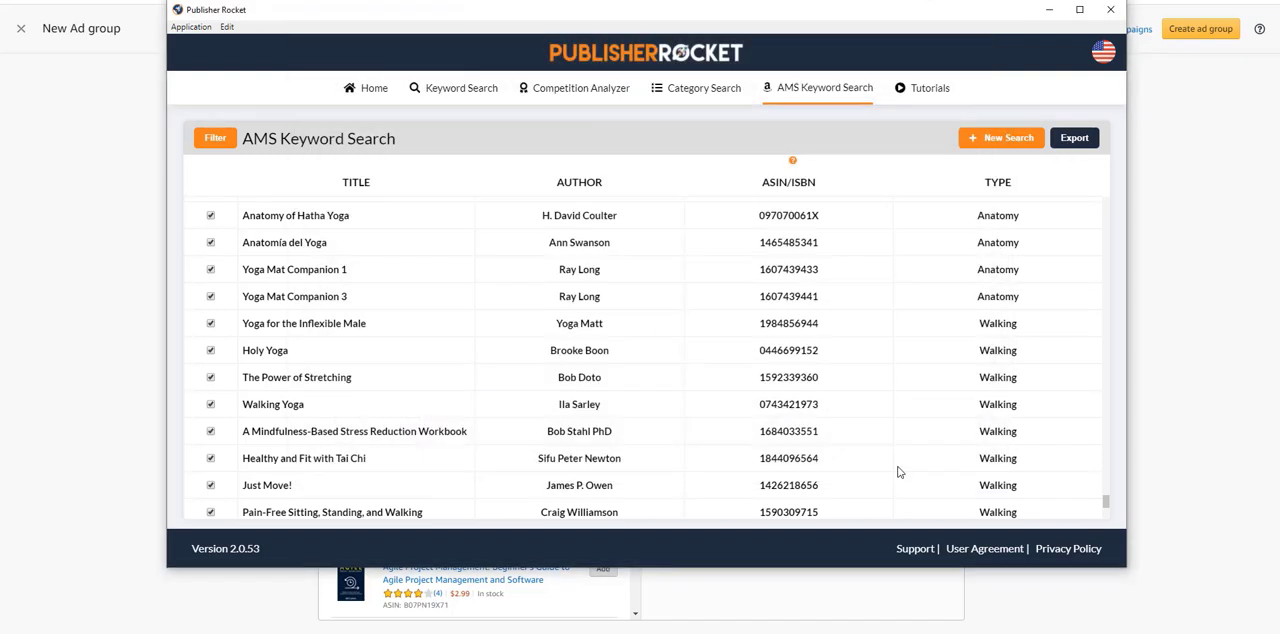
pyautogui.click(1110, 9)
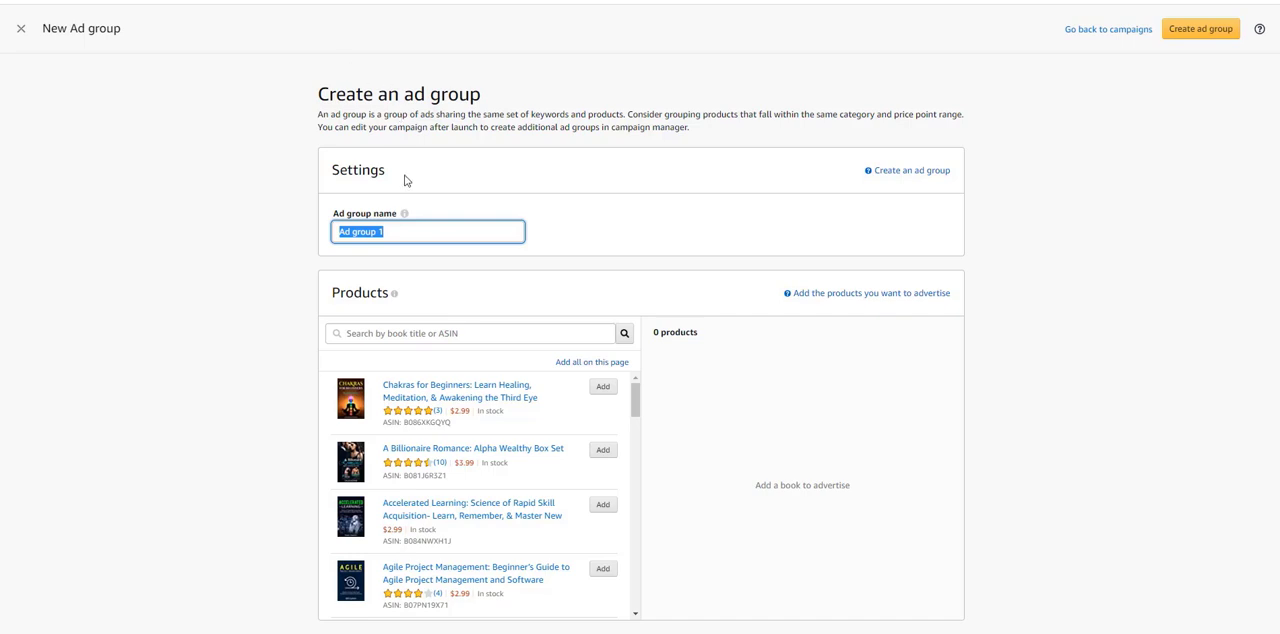
# Step: Switch to File Explorer, open the Keywords folder and widen the name column to review the exported keyword files
pyautogui.tripleClick(384, 233)
pyautogui.hotkey('alt', 'Tab')
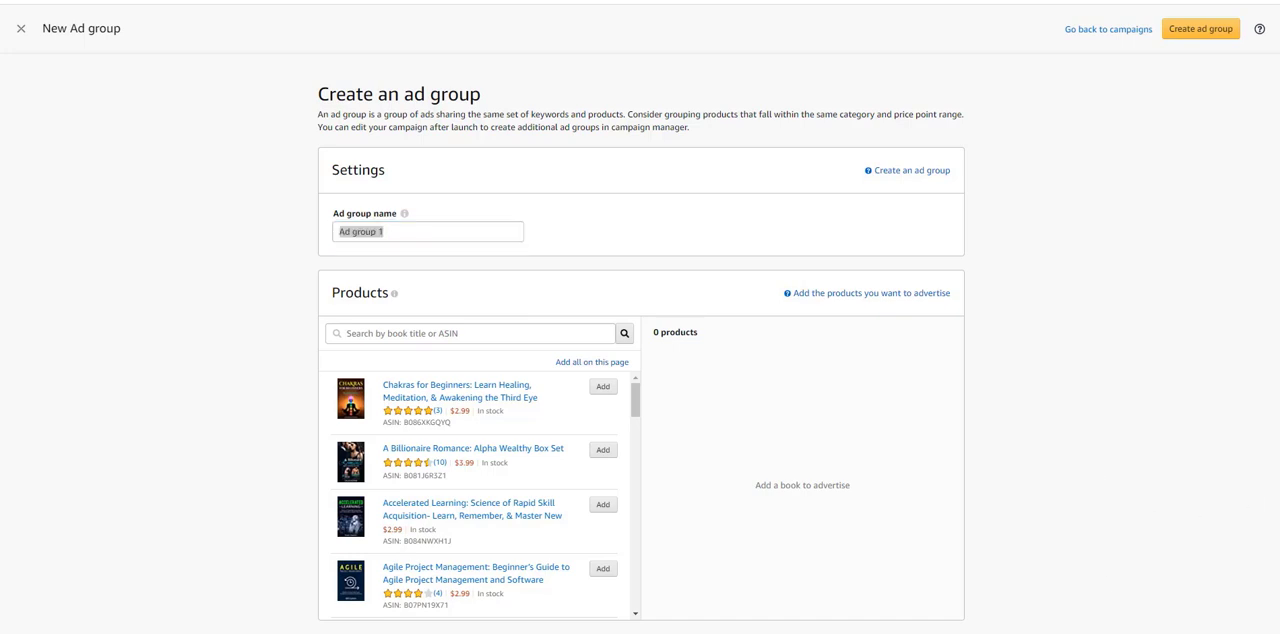
pyautogui.hotkey('alt', 'Tab')
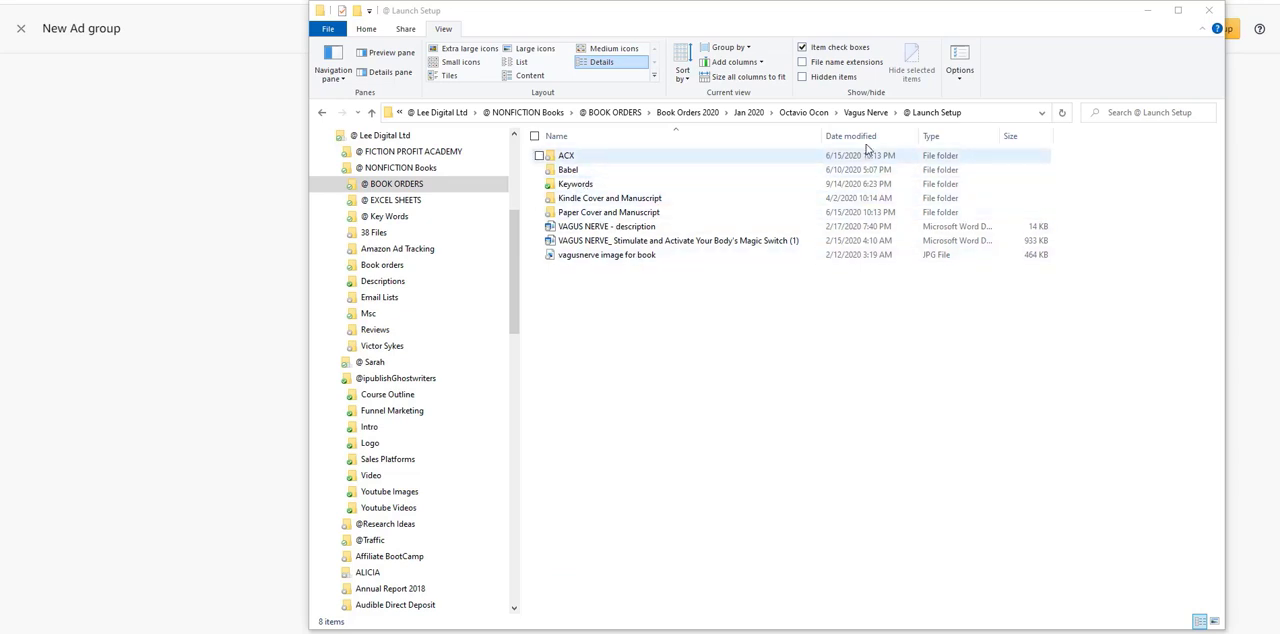
pyautogui.doubleClick(585, 188)
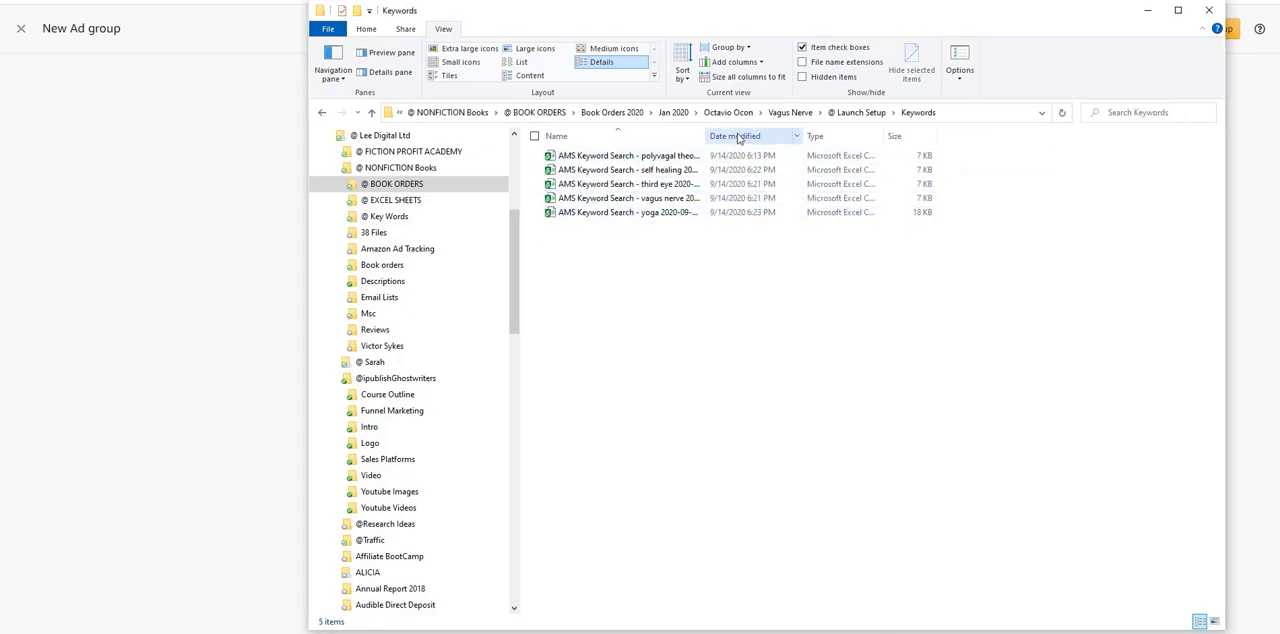
pyautogui.moveTo(705, 130); pyautogui.dragTo(850, 130)
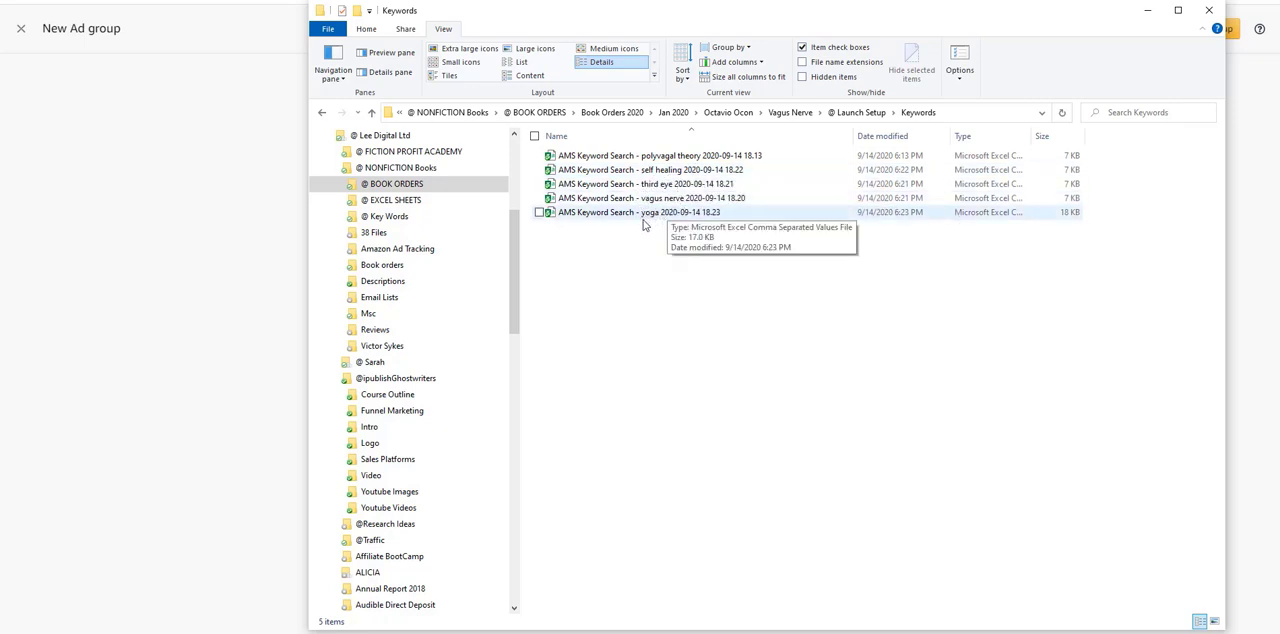
pyautogui.moveTo(685, 26); pyautogui.dragTo(1279, 45)
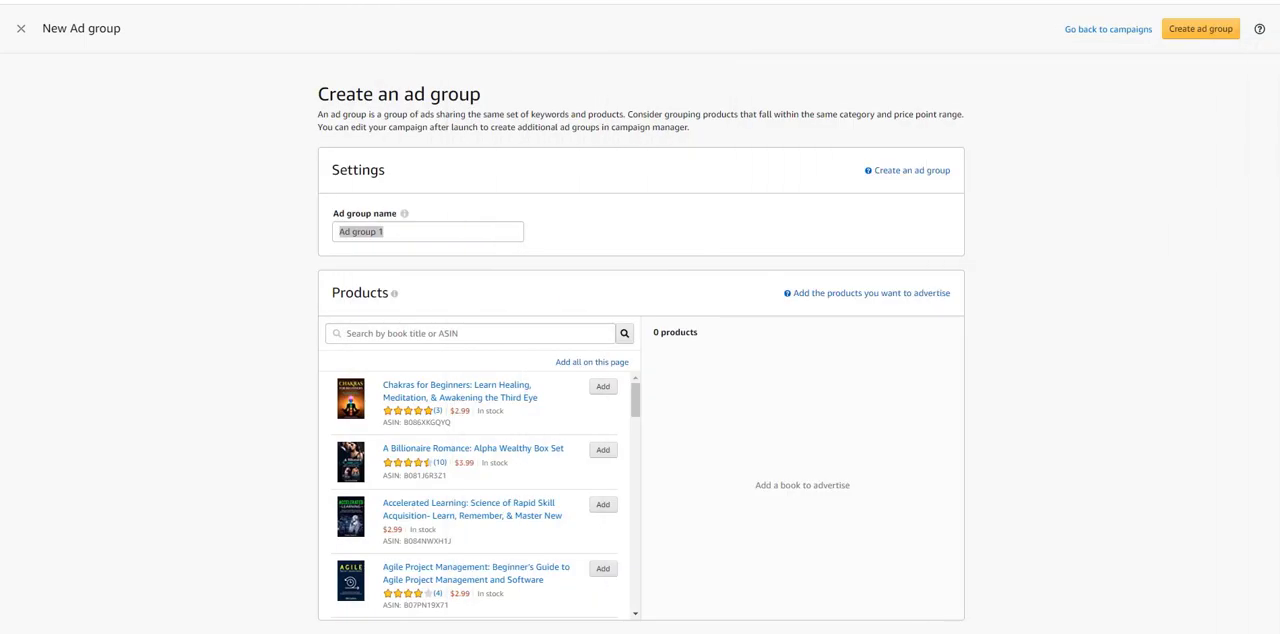
# Step: Name the new ad group "polyvagal theory 9/14"
pyautogui.tripleClick(364, 234)
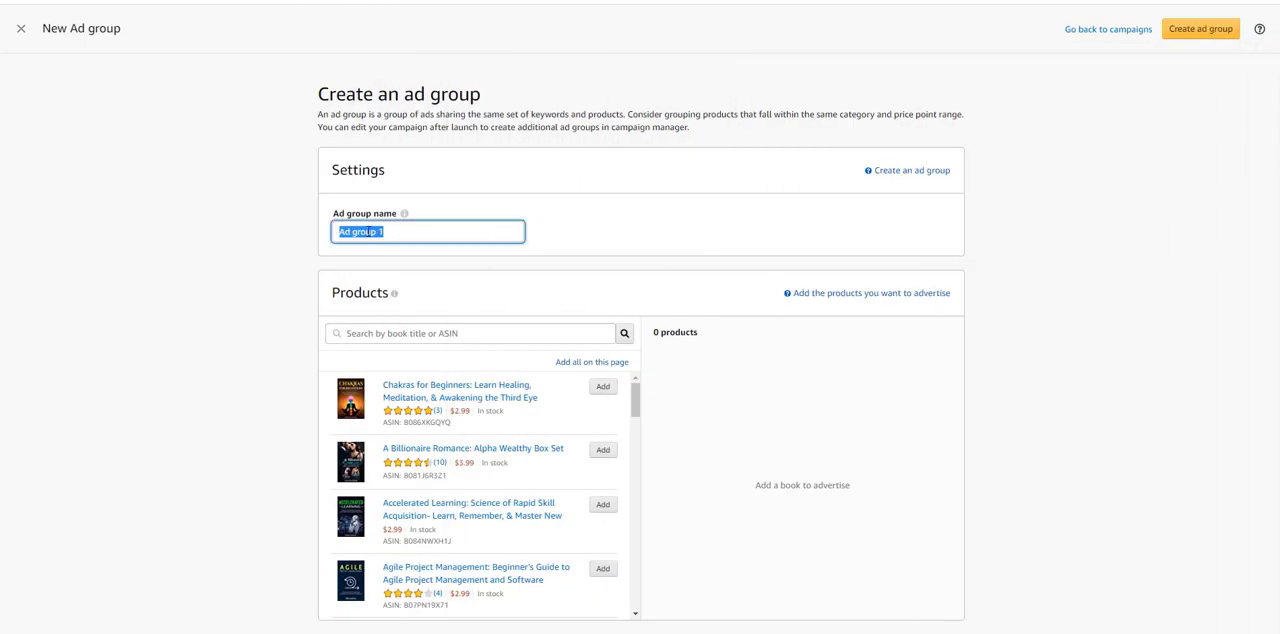
pyautogui.write('poylvagal theory 9/14')
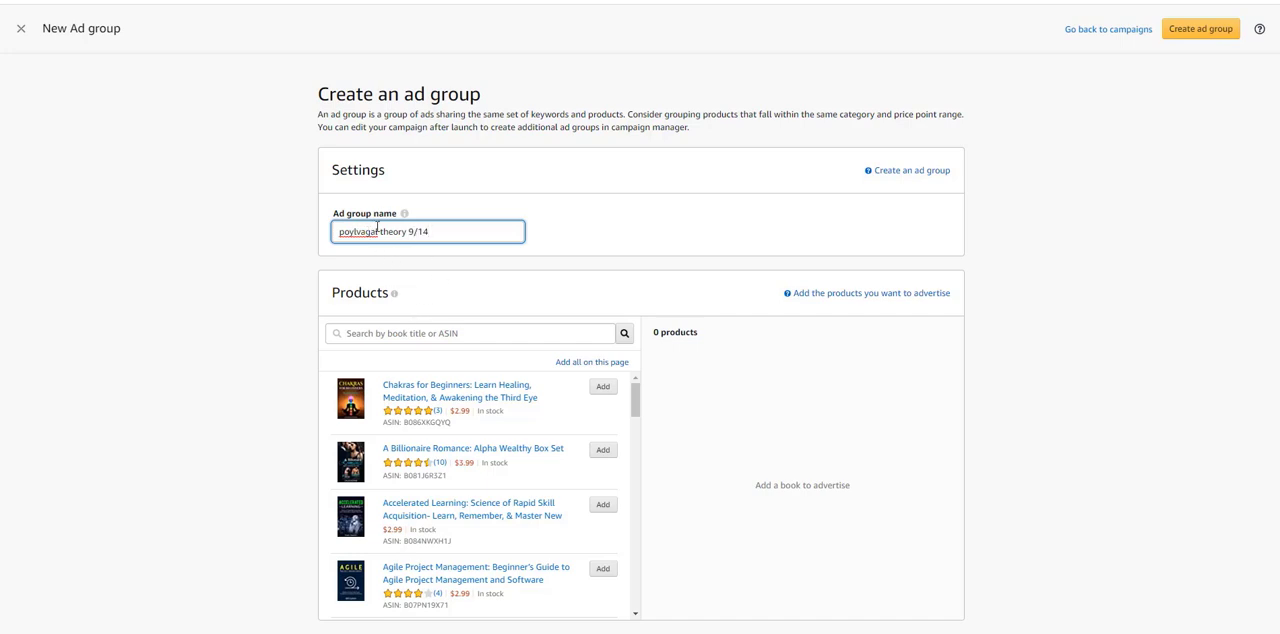
pyautogui.press('BackSpace')
pyautogui.press('BackSpace')
pyautogui.write('ly')
# Step: Search the products for "vagus" and add the $2.99 and $14.58 editions of VAGUS NERVE: Stimulate and Activate Your Body Magic Switch
pyautogui.click(426, 334)
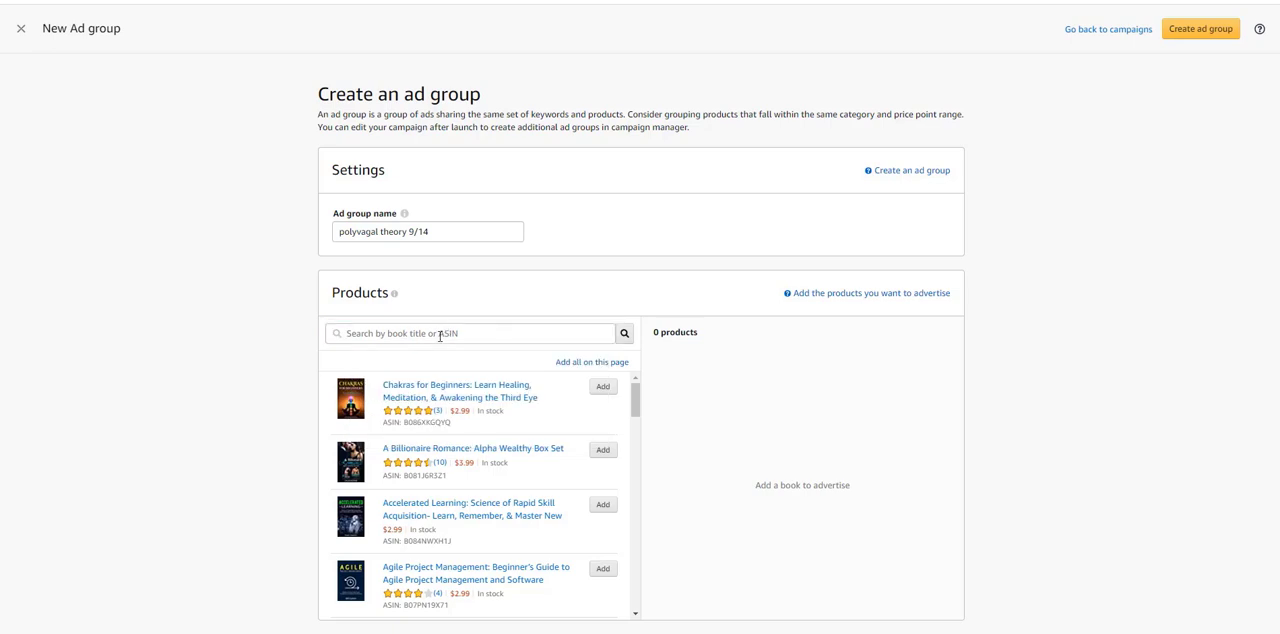
pyautogui.click(440, 337)
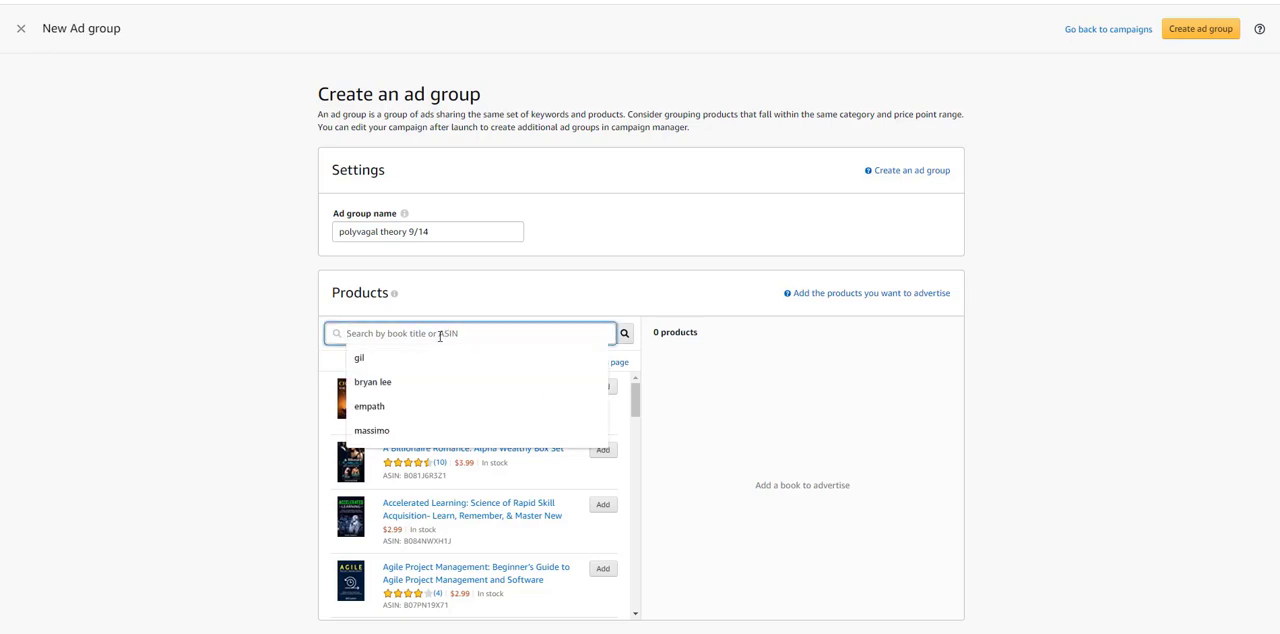
pyautogui.write('vagus')
pyautogui.press('Return')
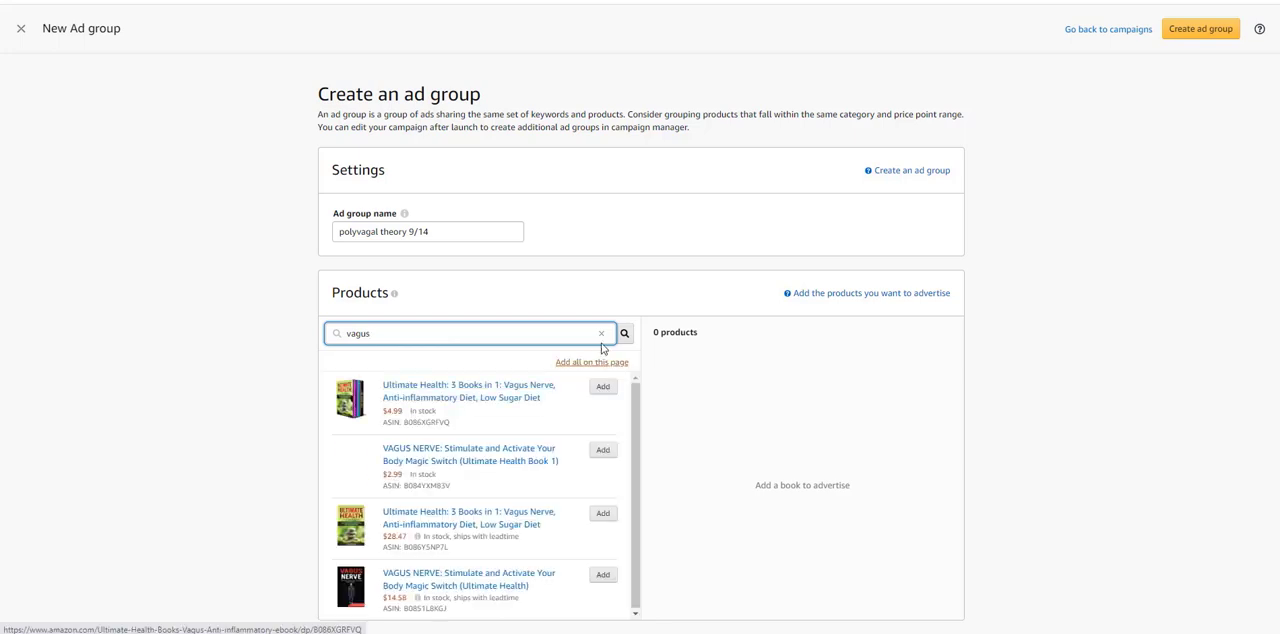
pyautogui.scroll(-1, 529, 351)
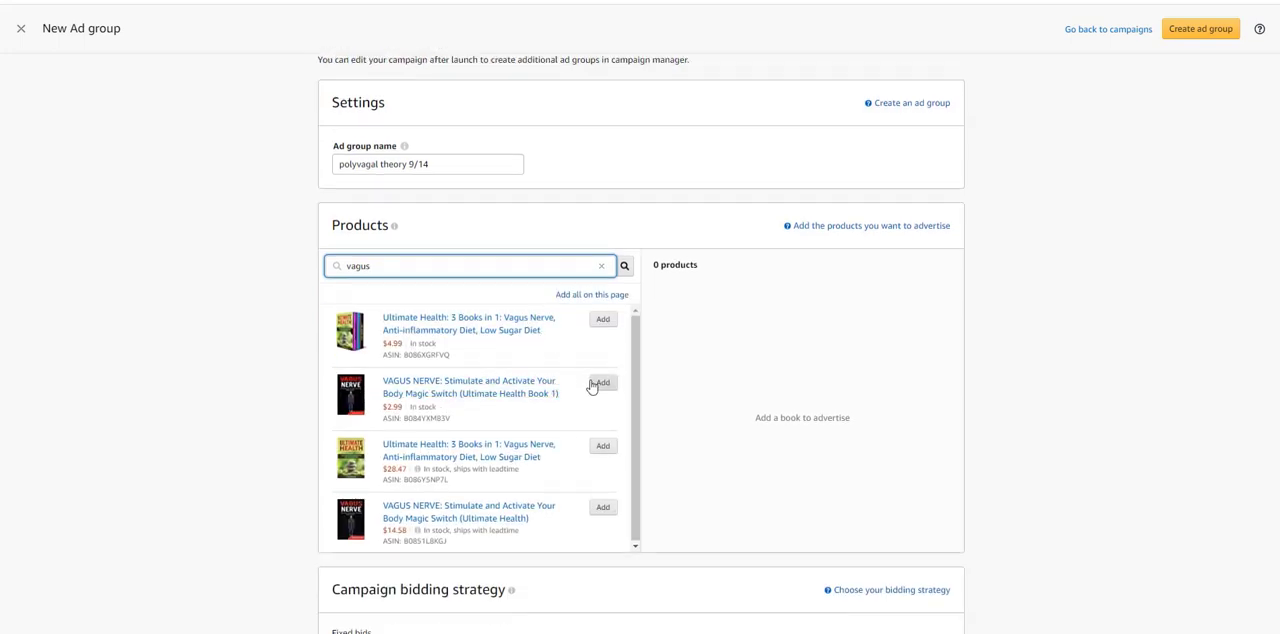
pyautogui.click(594, 383)
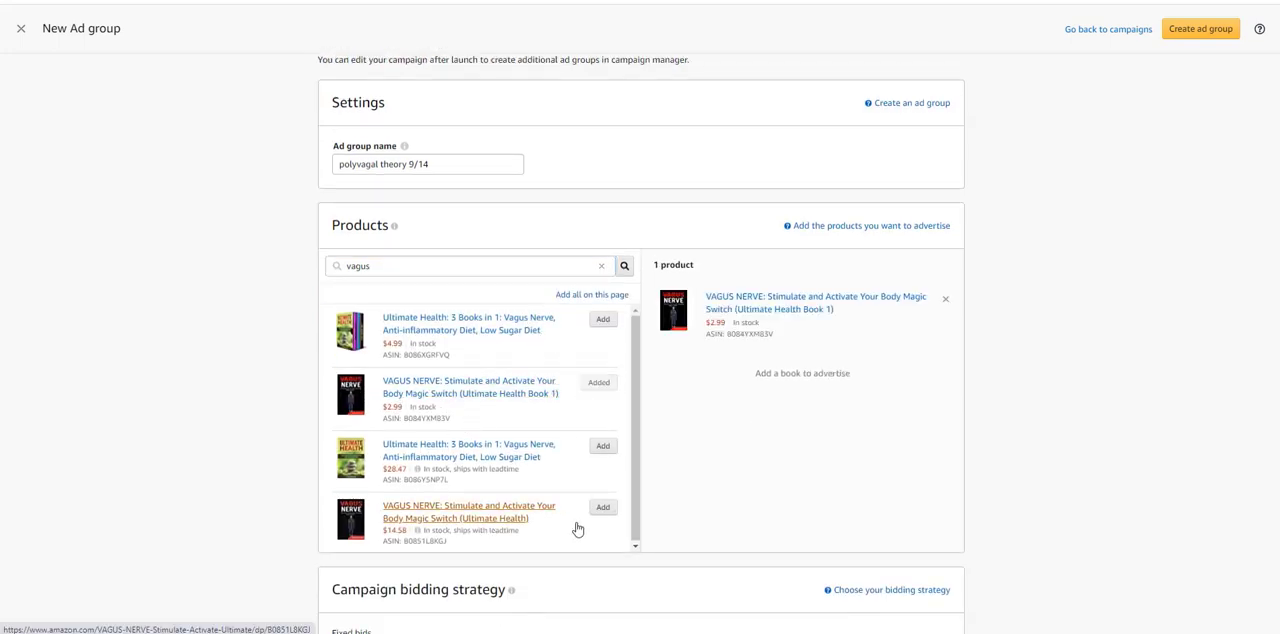
pyautogui.click(600, 511)
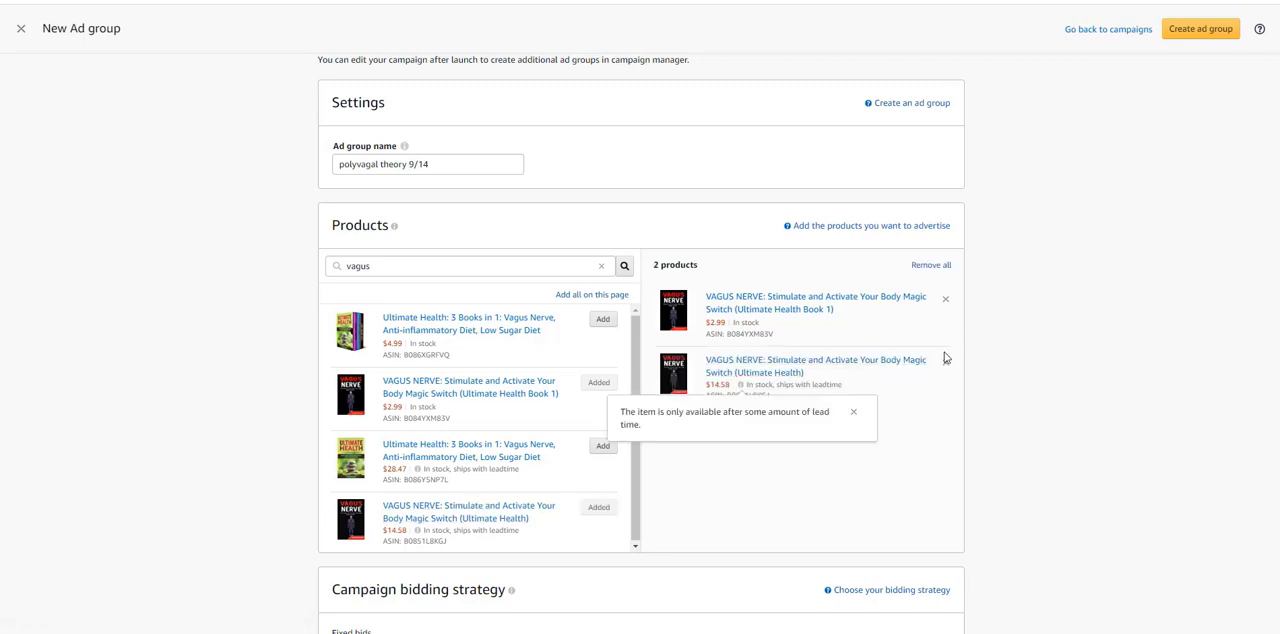
# Step: Set keyword targeting to a default bid of $0.25 and choose to enter a keyword list manually
pyautogui.scroll(-6, 1049, 364)
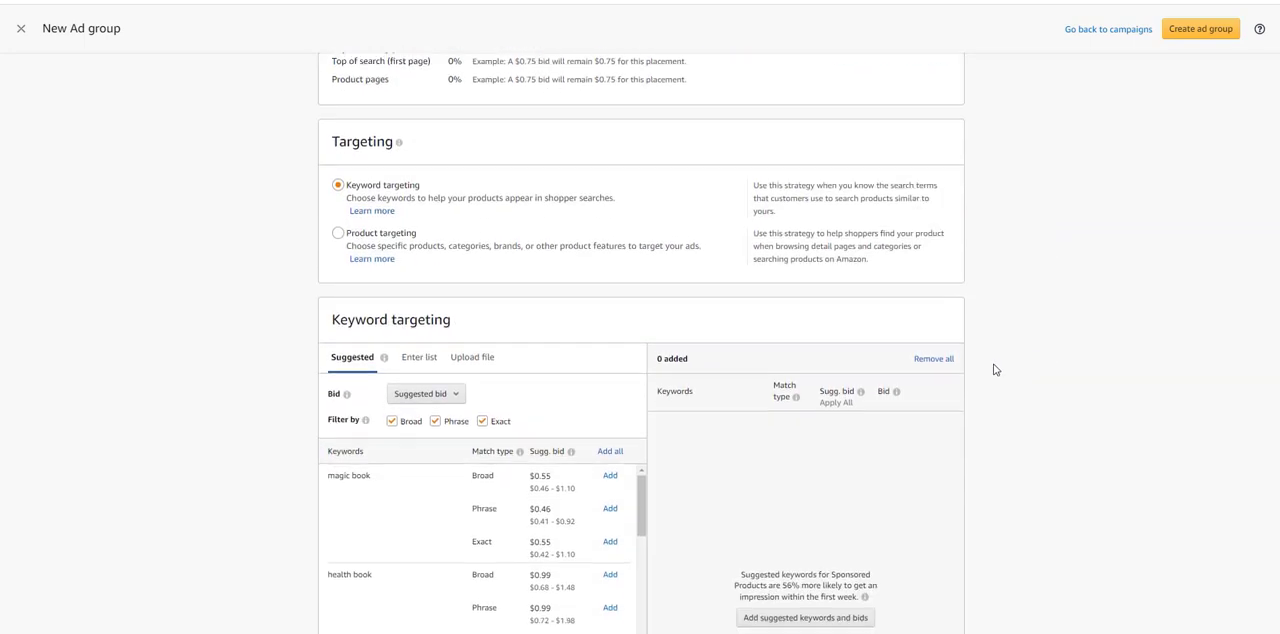
pyautogui.click(450, 395)
pyautogui.click(444, 461)
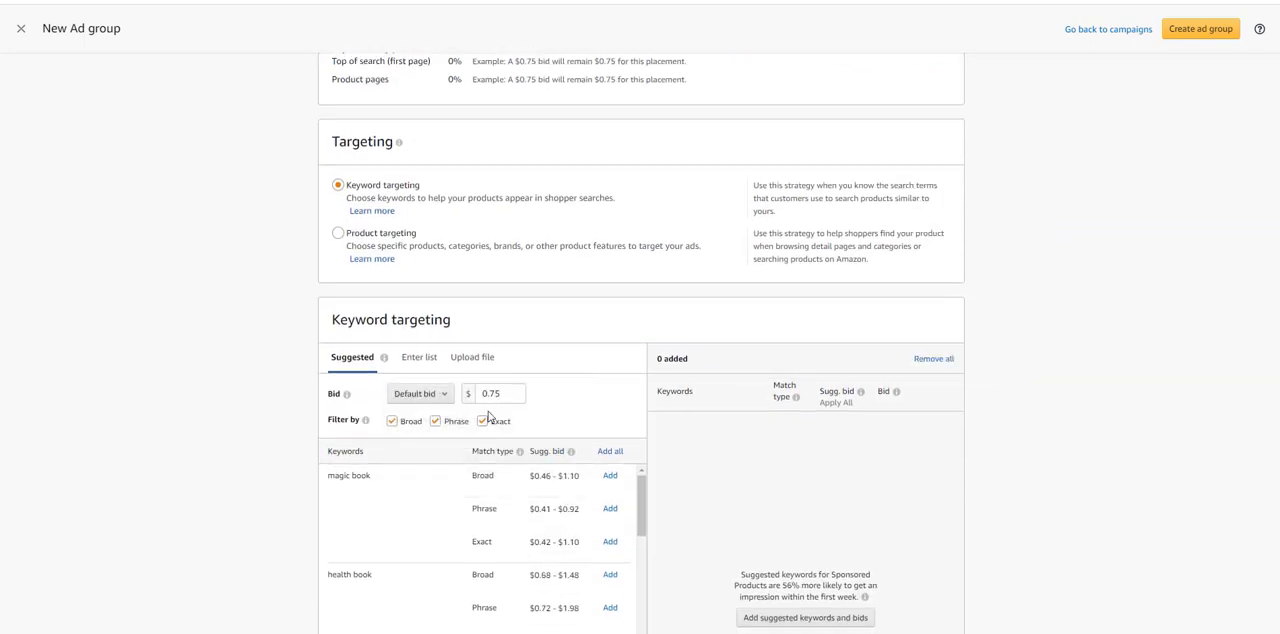
pyautogui.click(495, 394)
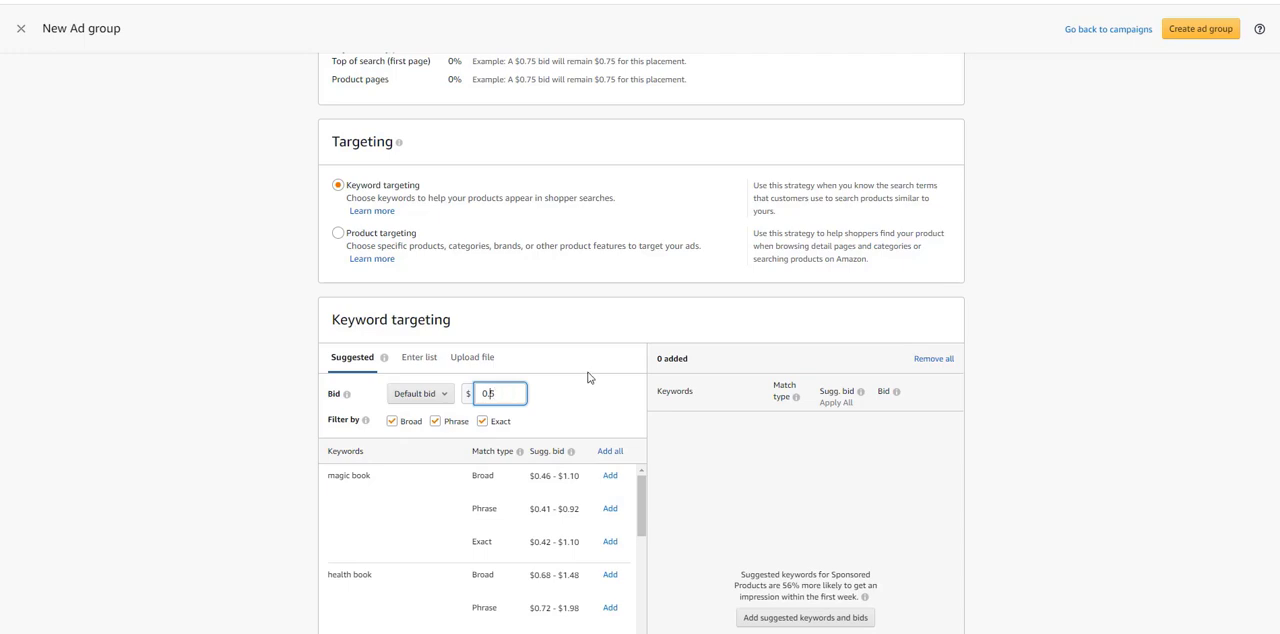
pyautogui.write('2')
pyautogui.click(419, 358)
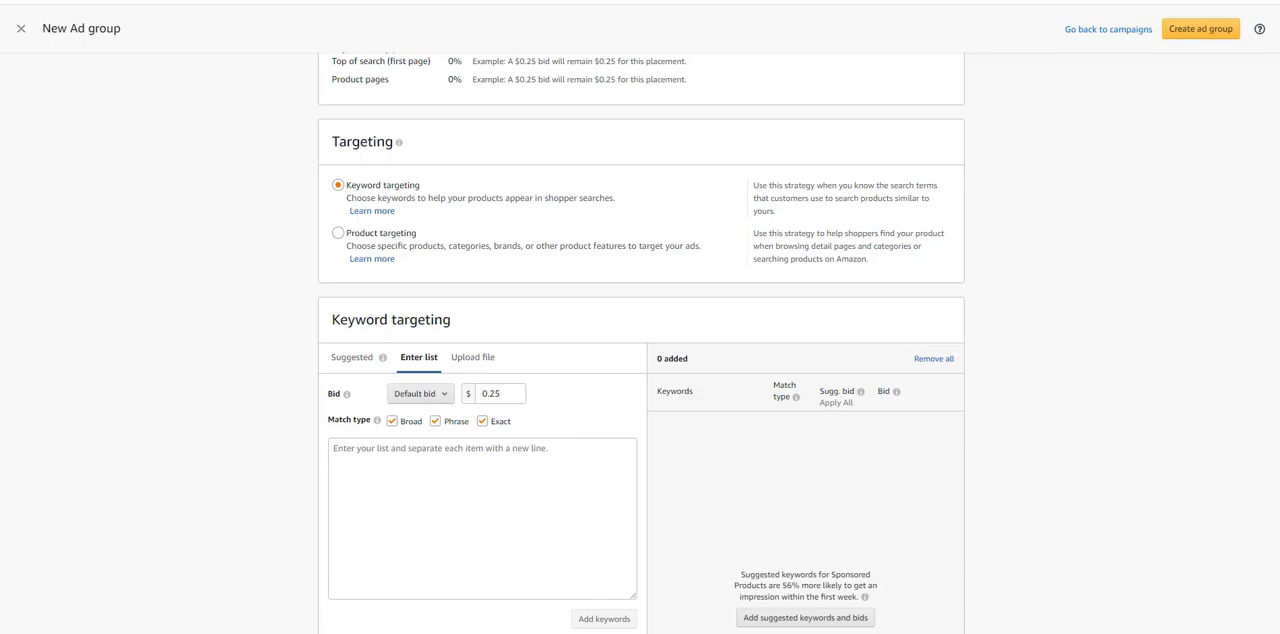
# Step: Switch to the polyvagal keyword sheet in Excel, widen the title and author columns and clear the header row
pyautogui.moveTo(1279, 40); pyautogui.dragTo(762, 0)
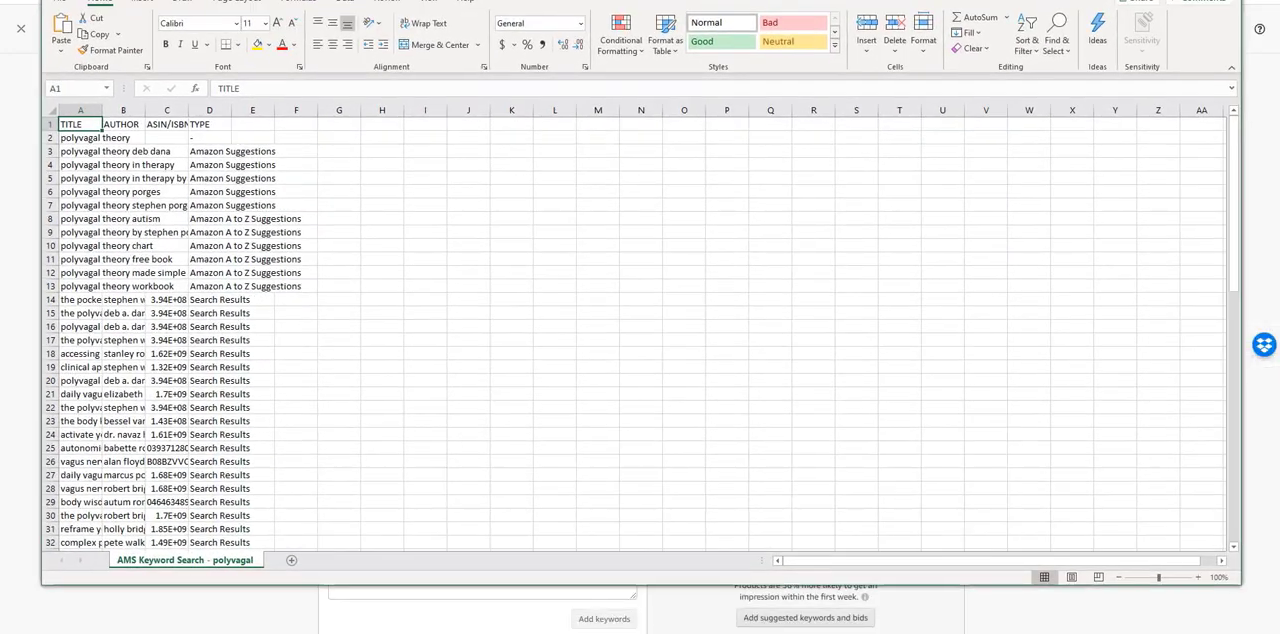
pyautogui.moveTo(102, 110); pyautogui.dragTo(160, 110)
pyautogui.doubleClick(199, 110)
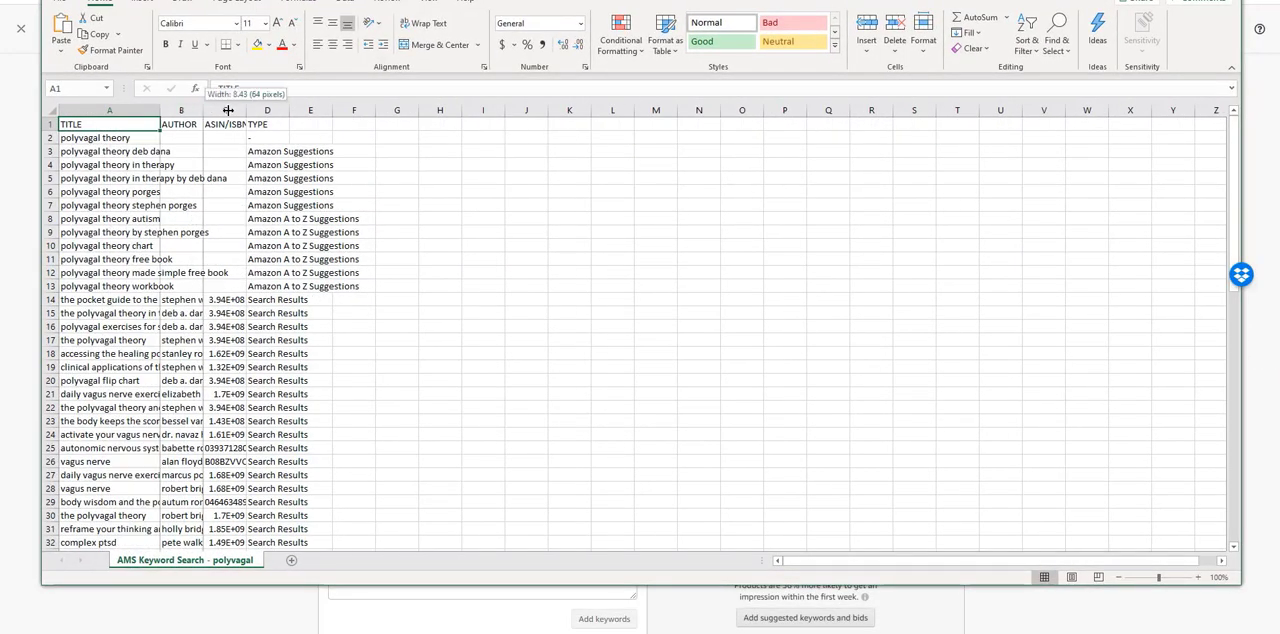
pyautogui.click(45, 125)
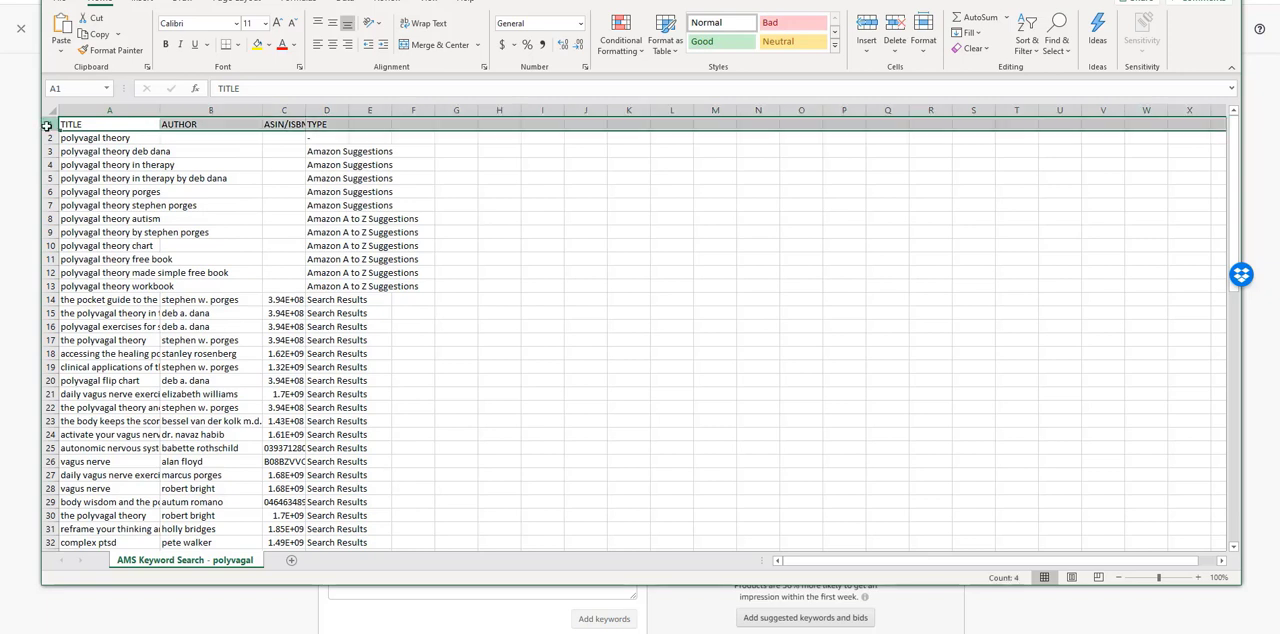
pyautogui.press('Delete')
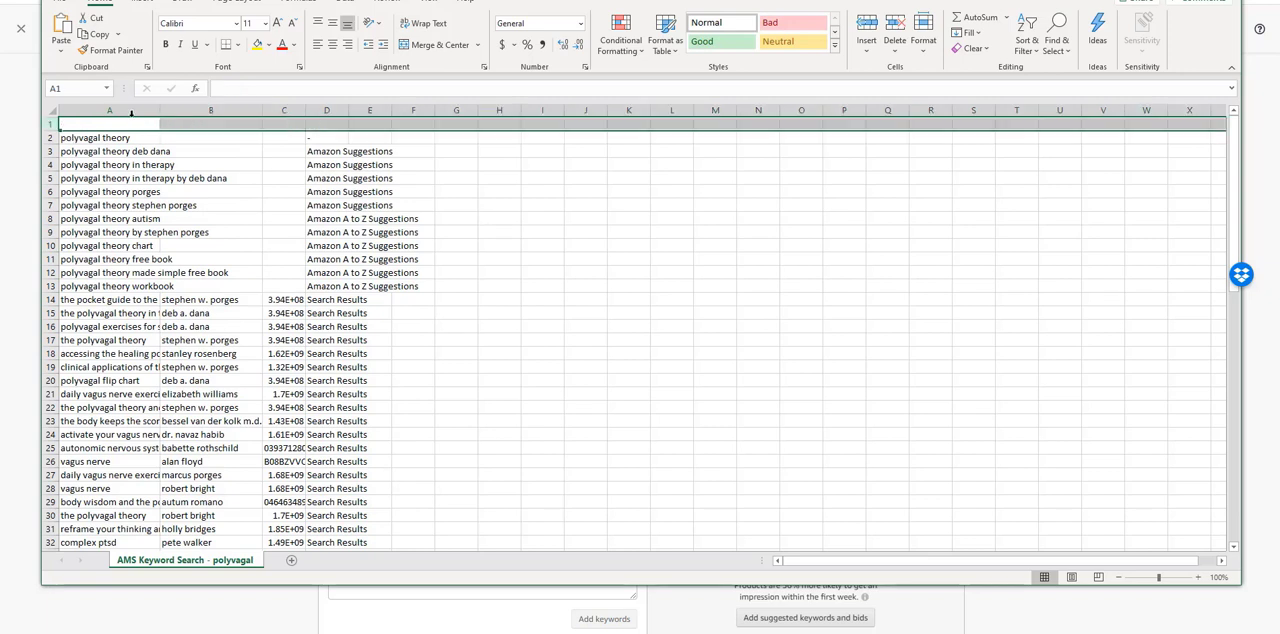
# Step: Copy the entire title column of the polyvagal keyword sheet and return to the ad group page
pyautogui.click(135, 111)
pyautogui.rightClick(137, 112)
pyautogui.click(160, 123)
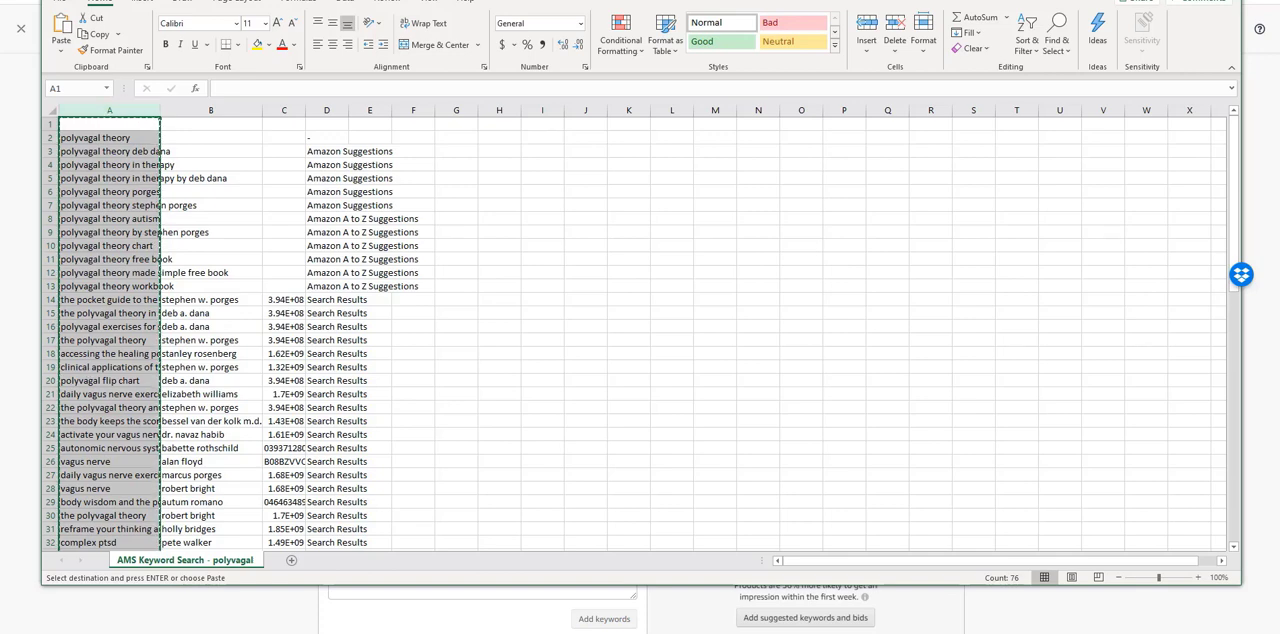
pyautogui.moveTo(230, 1); pyautogui.dragTo(1279, 2)
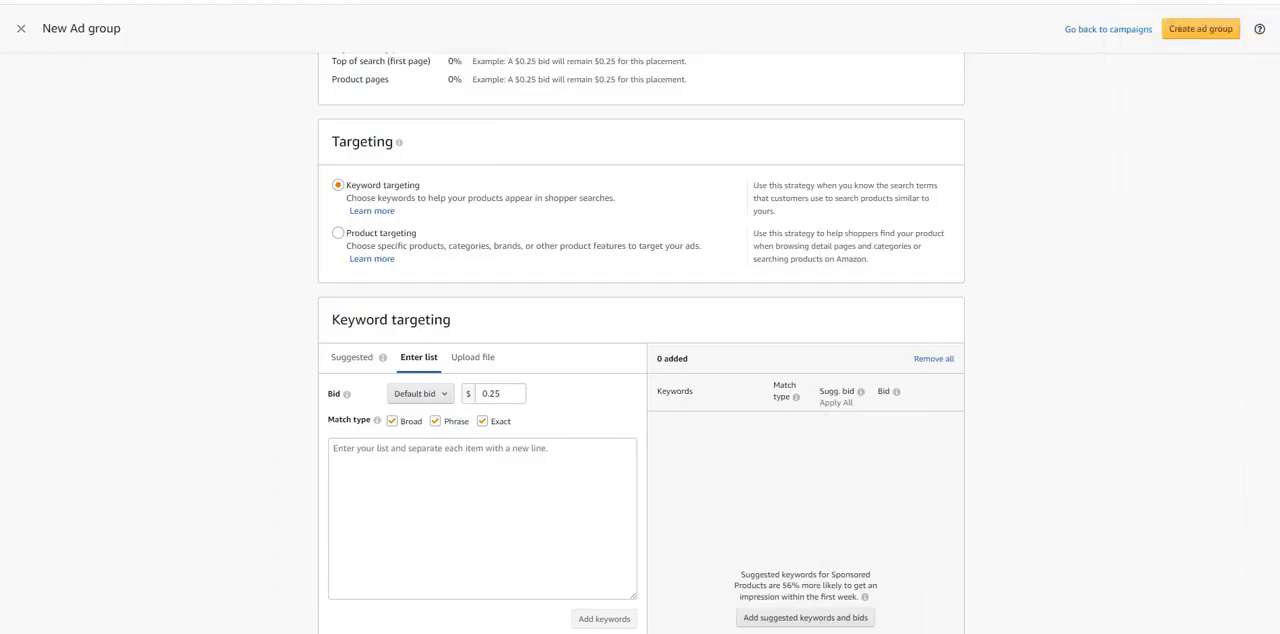
# Step: Paste the copied titles into the keyword list and add them to the ad group as keywords
pyautogui.click(400, 477)
pyautogui.rightClick(400, 477)
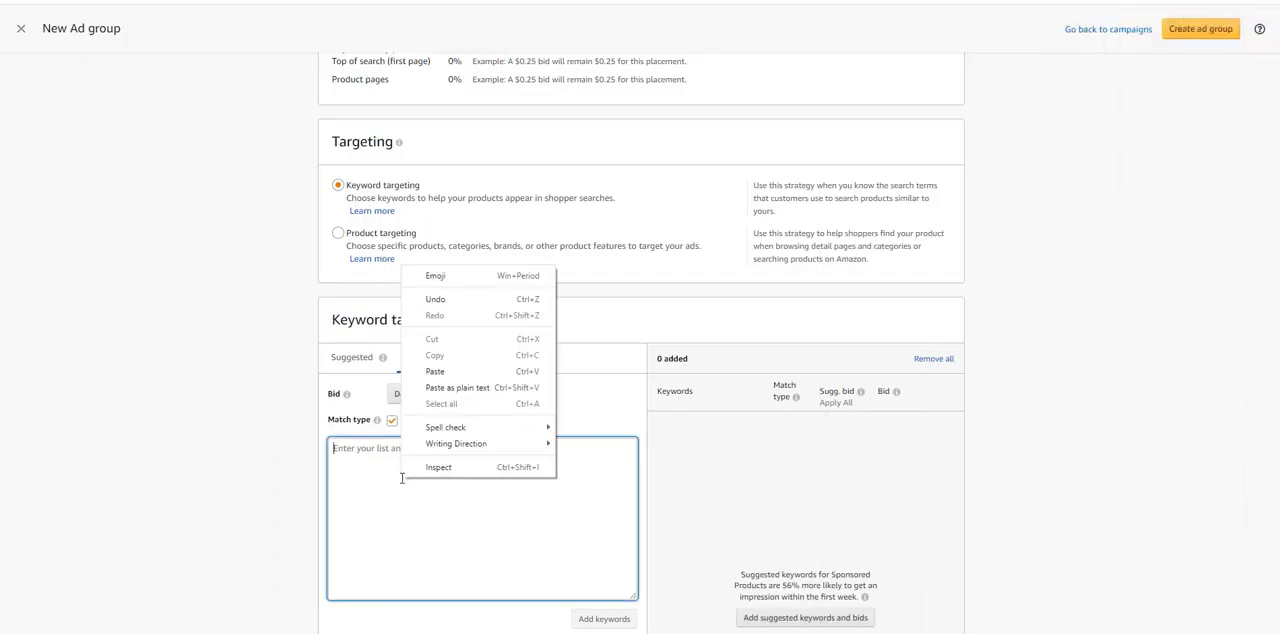
pyautogui.click(437, 371)
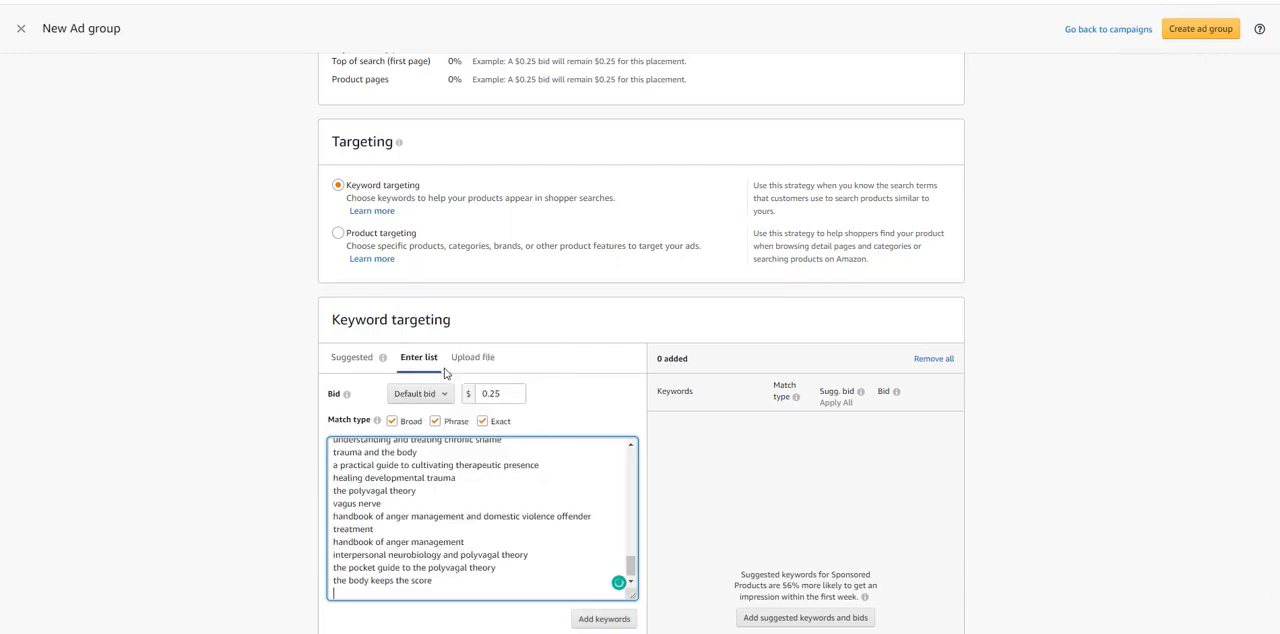
pyautogui.click(597, 620)
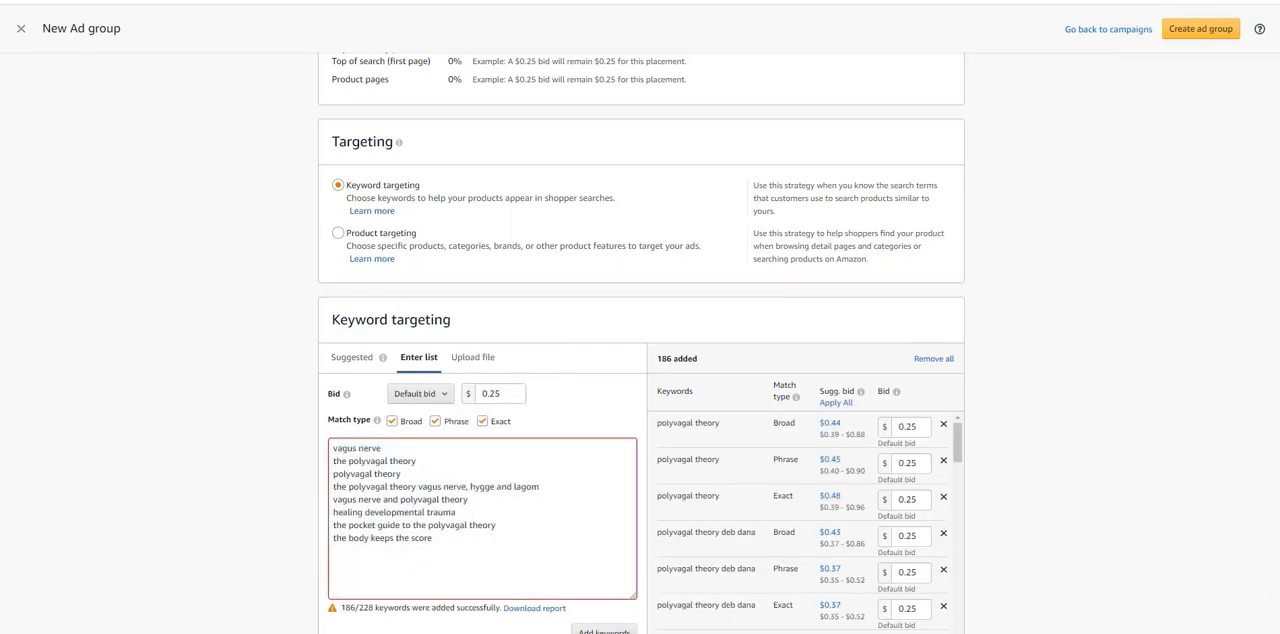
# Step: Clear the leftover titles from the keyword list, paste the copied author names and add them as keywords
pyautogui.scroll(-1, 616, 483)
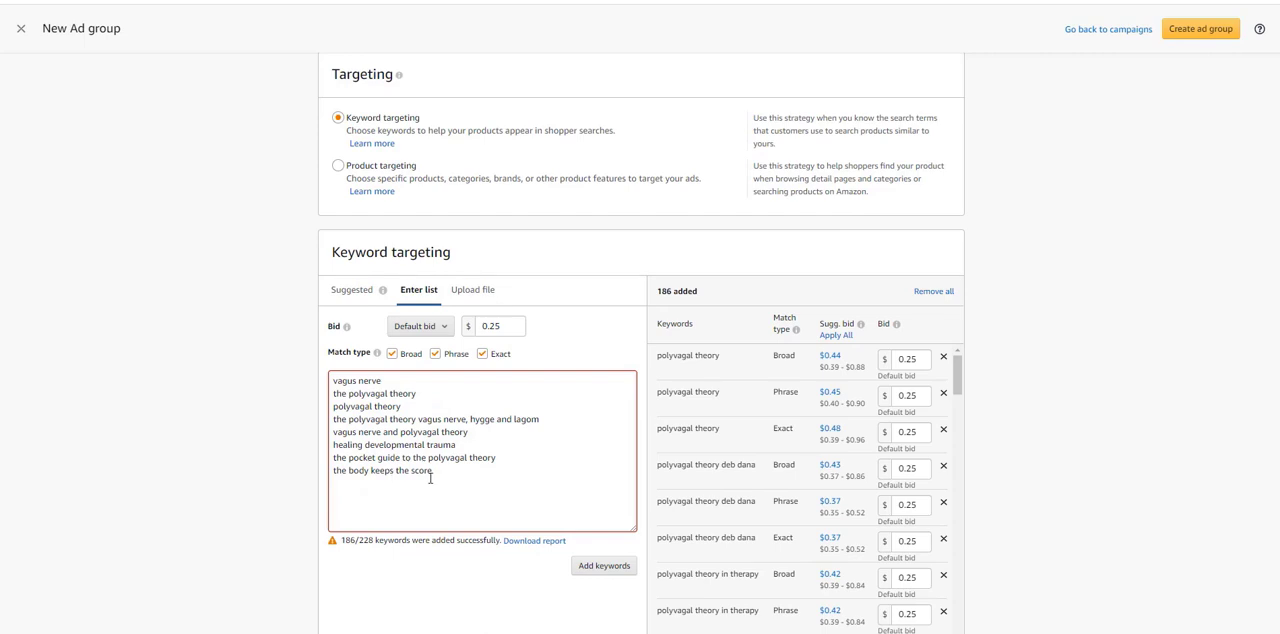
pyautogui.moveTo(426, 471); pyautogui.dragTo(324, 372)
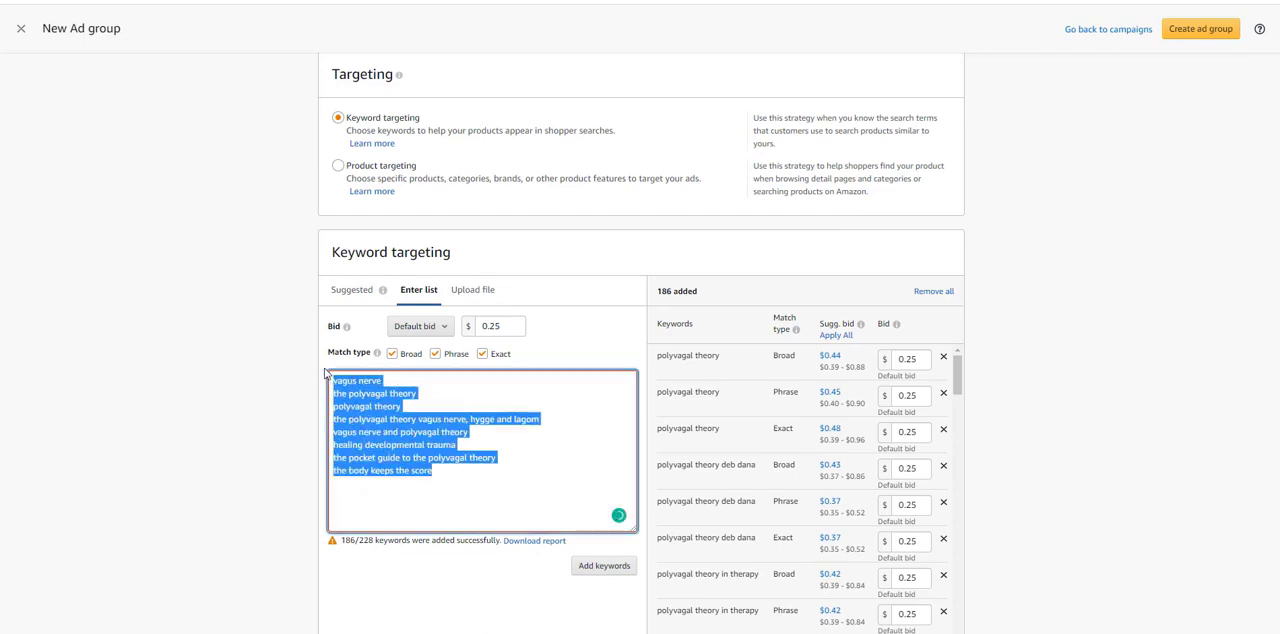
pyautogui.press('BackSpace')
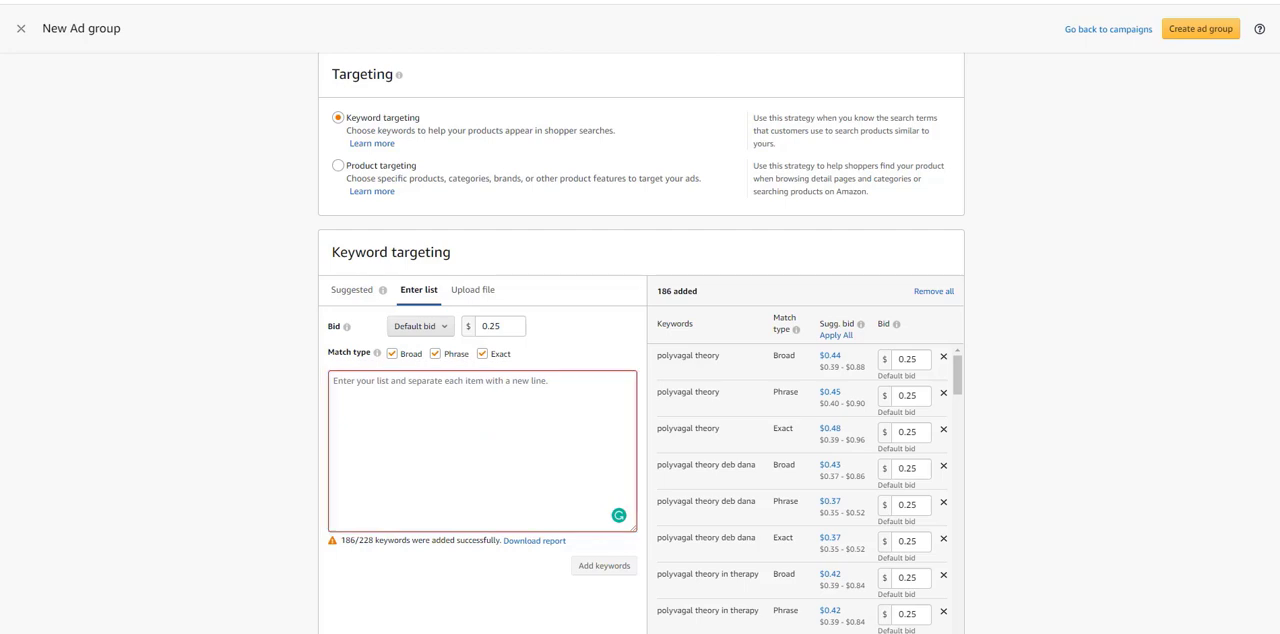
pyautogui.click(389, 414)
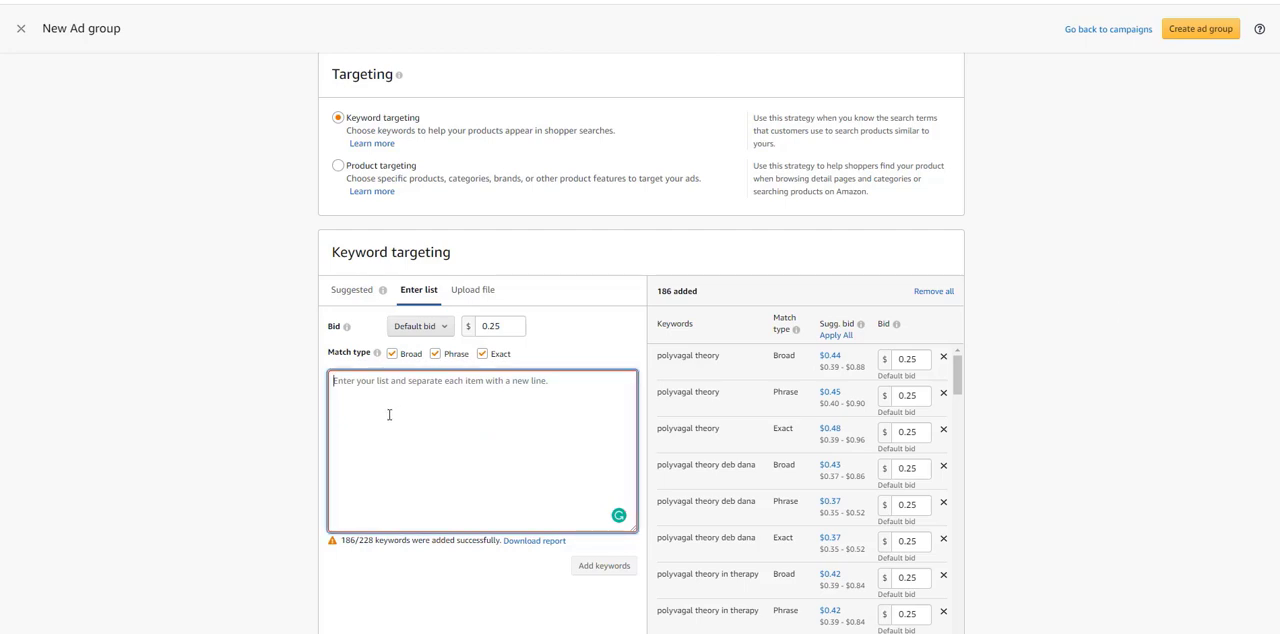
pyautogui.hotkey('ctrl', 'v')
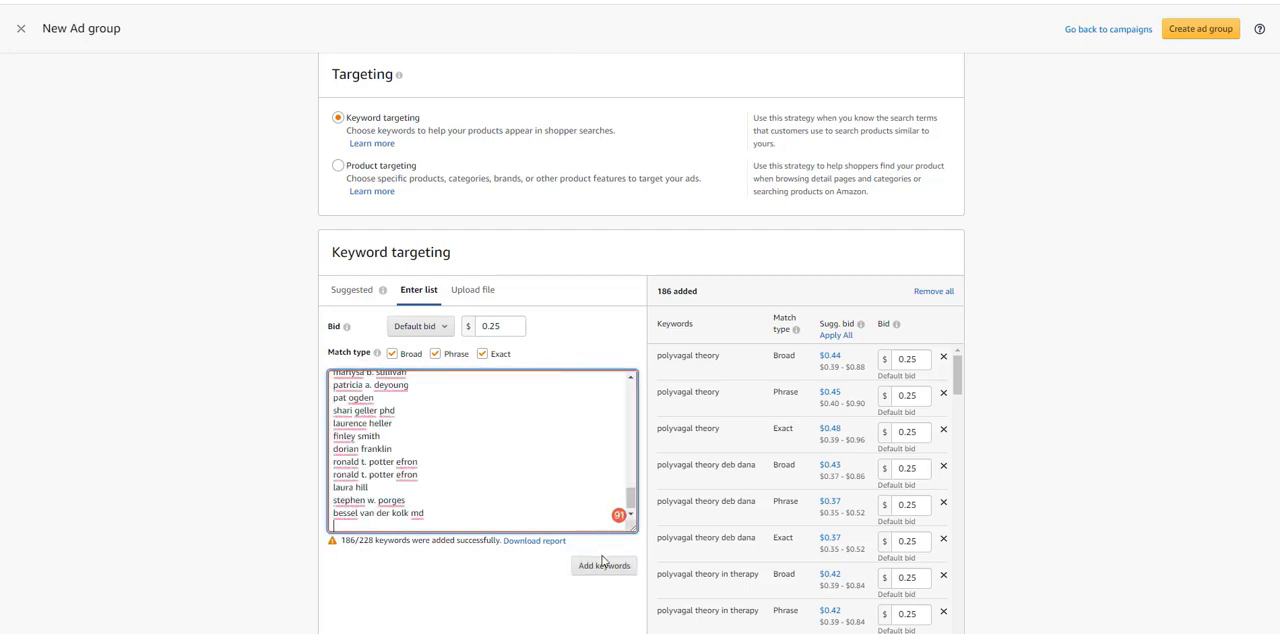
pyautogui.click(601, 566)
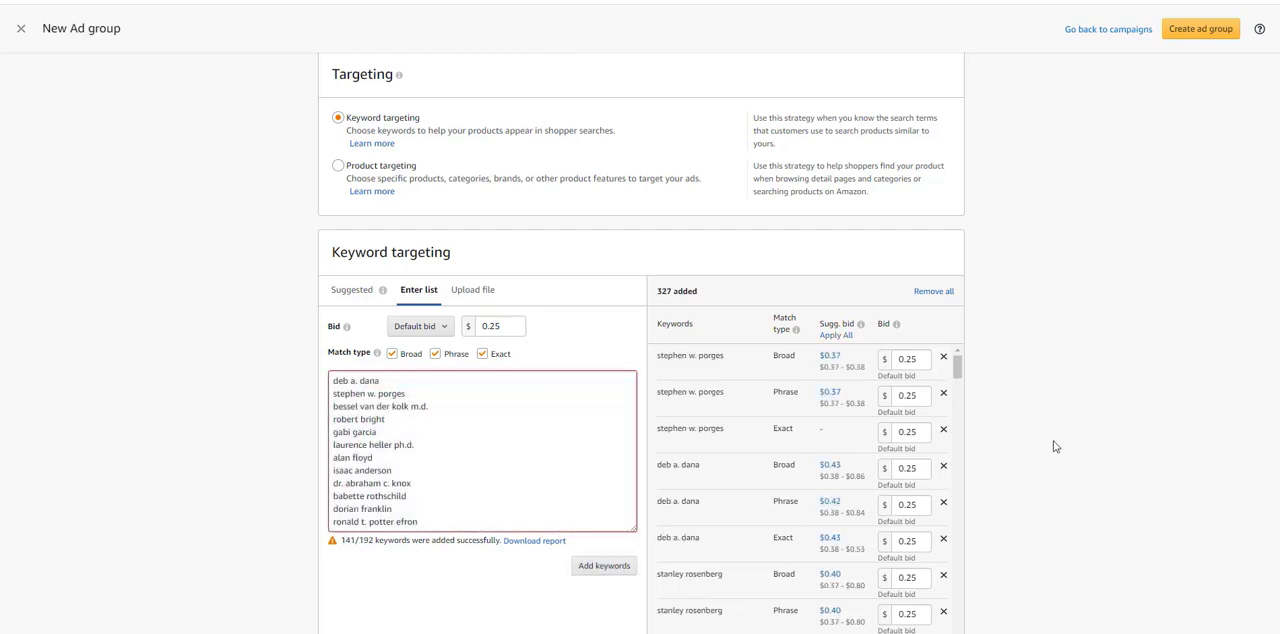
# Step: Clear the leftover author names from the keyword list and create the polyvagal theory 9/14 ad group
pyautogui.scroll(-2, 1040, 453)
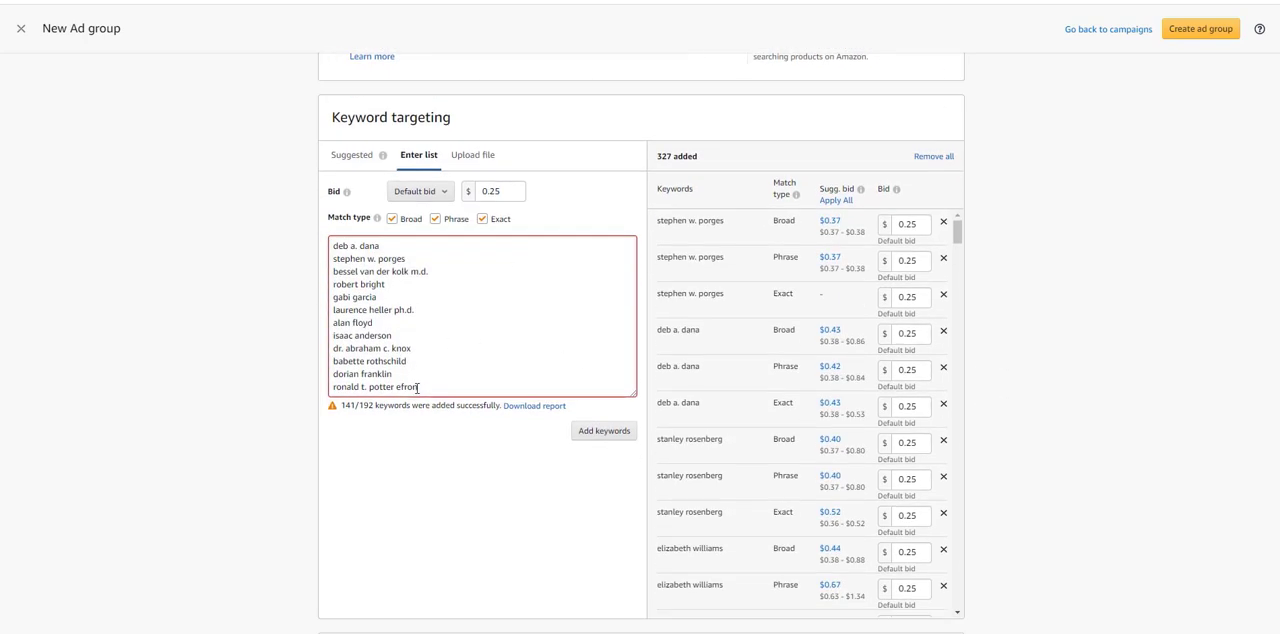
pyautogui.moveTo(418, 387); pyautogui.dragTo(330, 240)
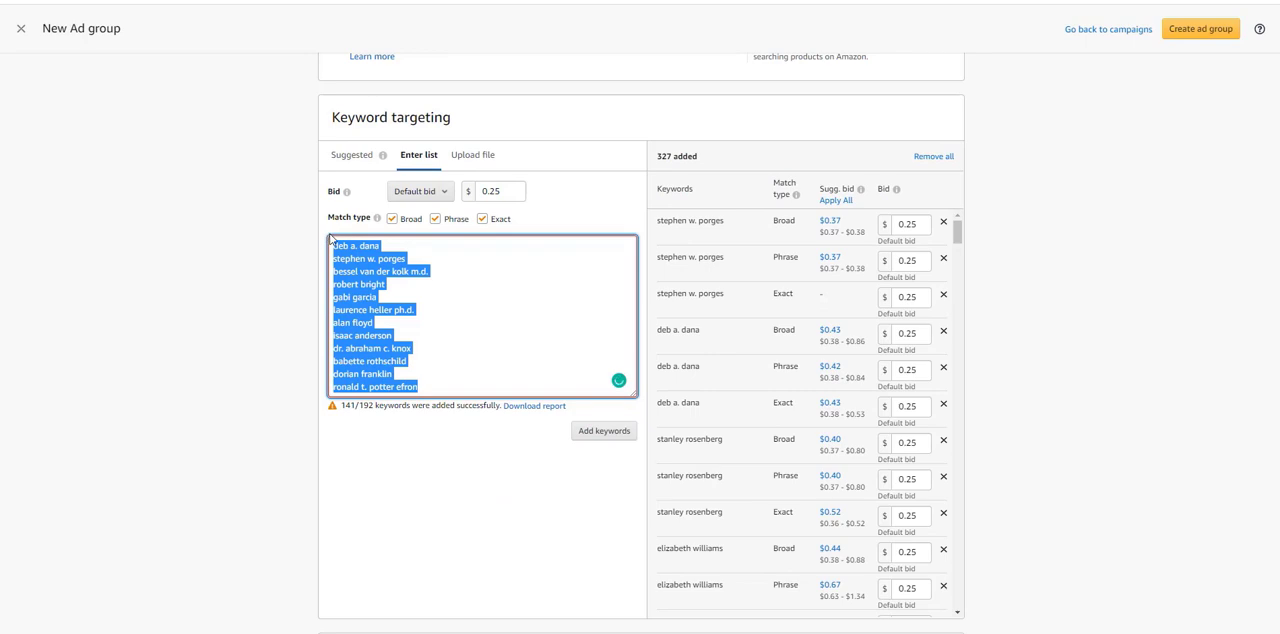
pyautogui.hotkey('ctrl', 'x')
pyautogui.scroll(1, 1020, 362)
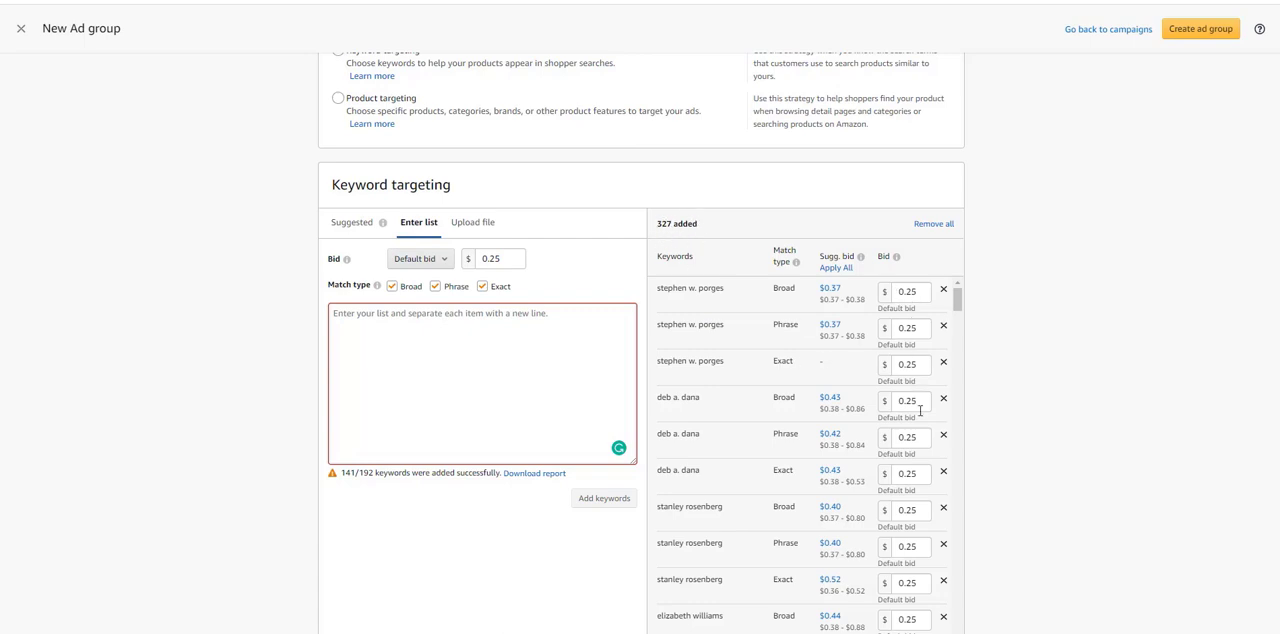
pyautogui.scroll(-15, 853, 456)
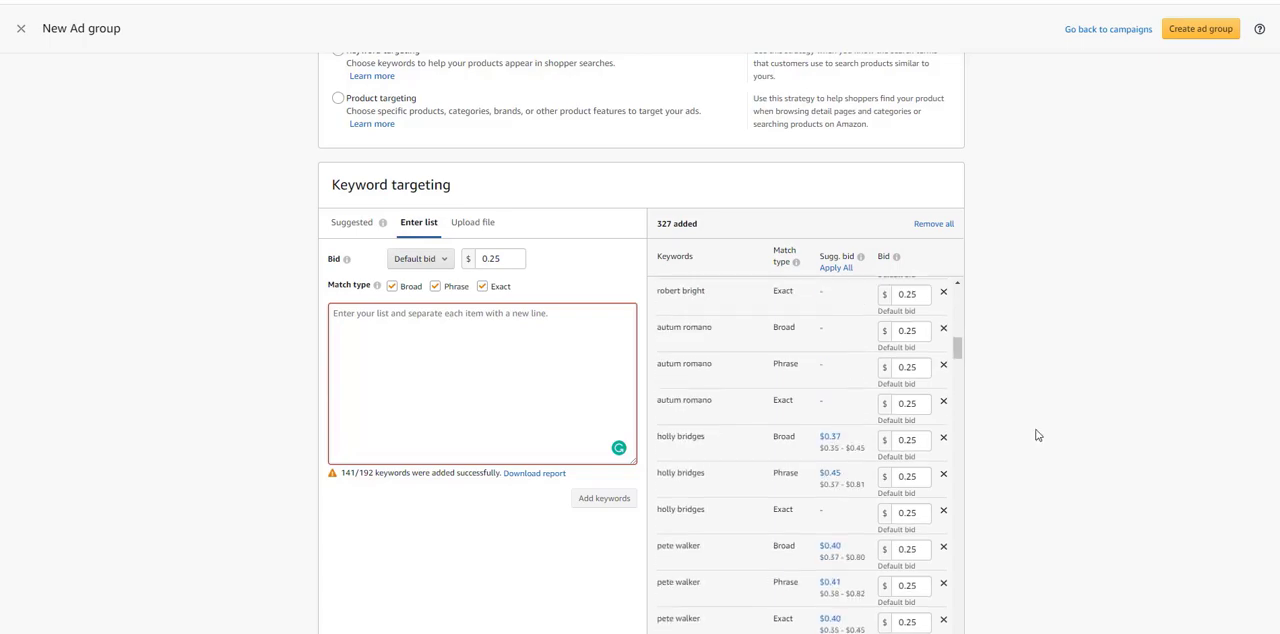
pyautogui.scroll(15, 1035, 433)
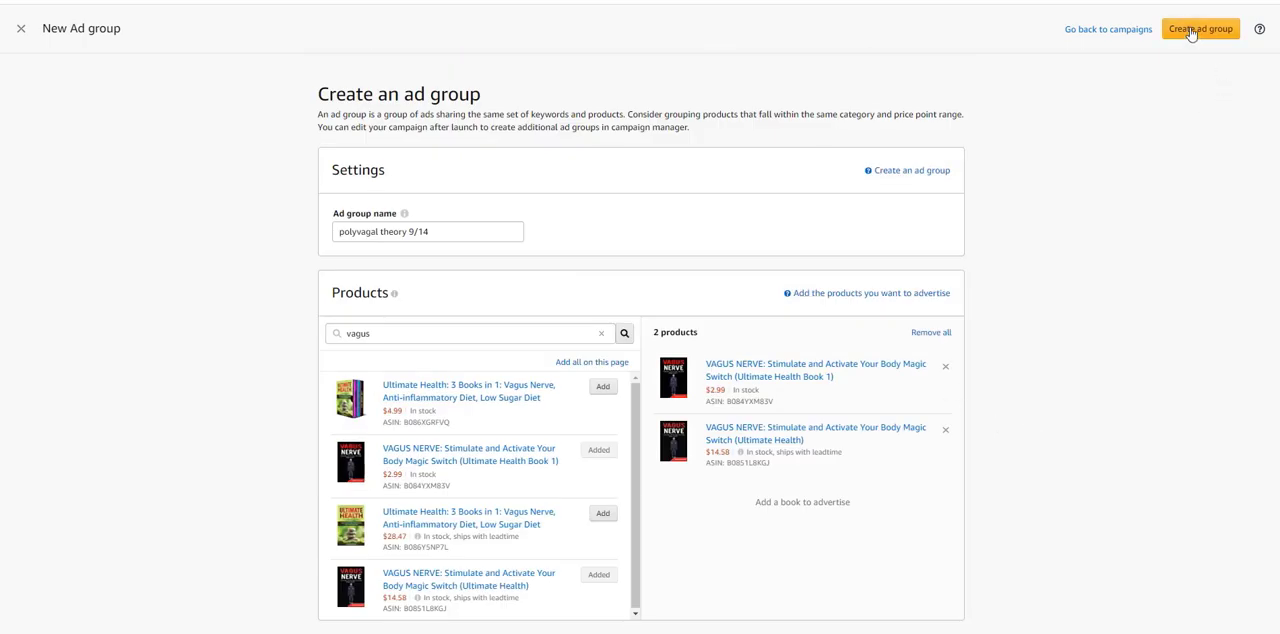
pyautogui.click(1192, 32)
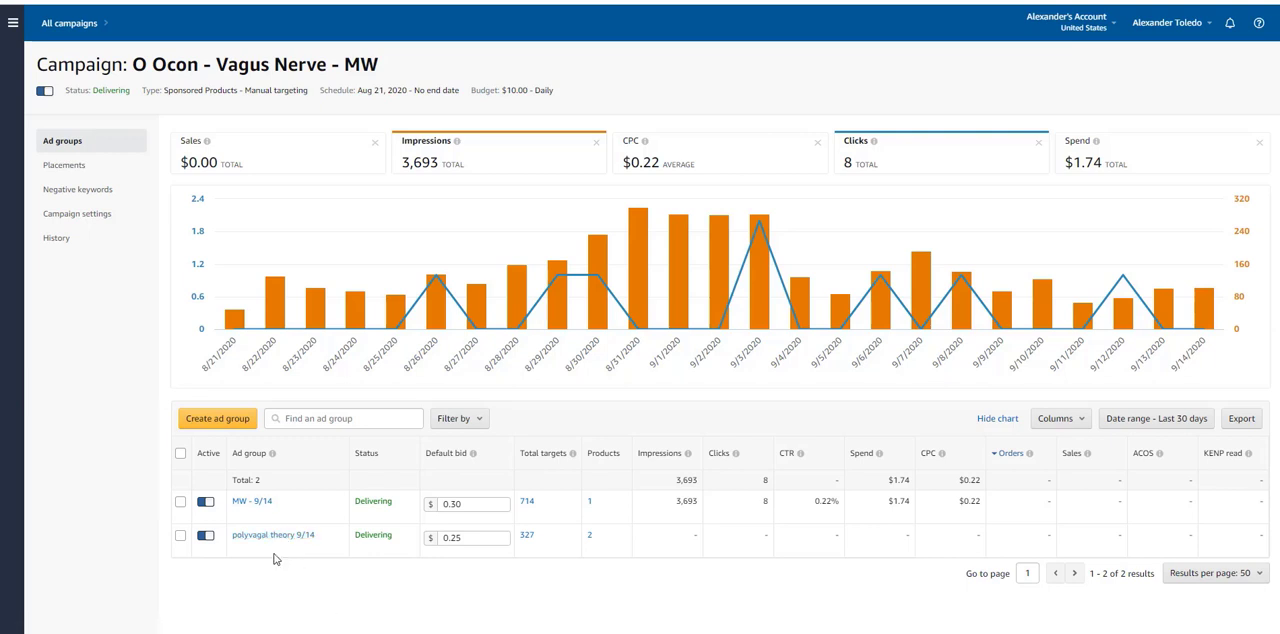
# Step: Dismiss the browser notification and bring the Keywords folder into view to examine the other exported keyword search files
pyautogui.moveTo(280, 292)
pyautogui.moveTo(247, 304)
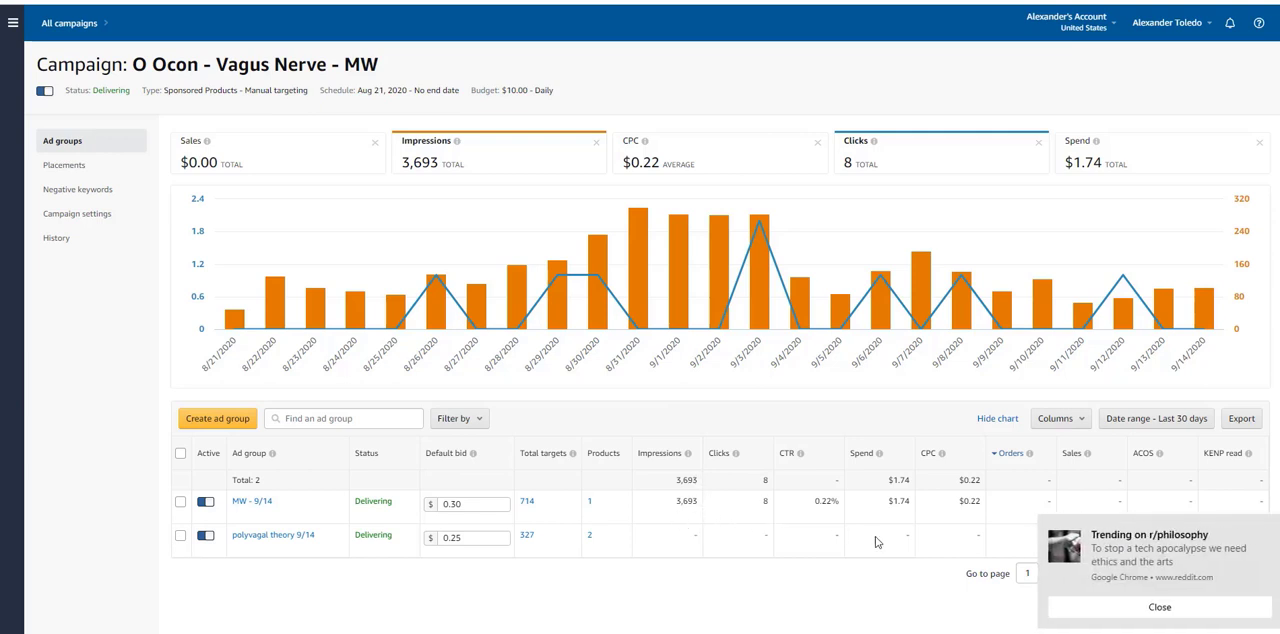
pyautogui.click(1095, 616)
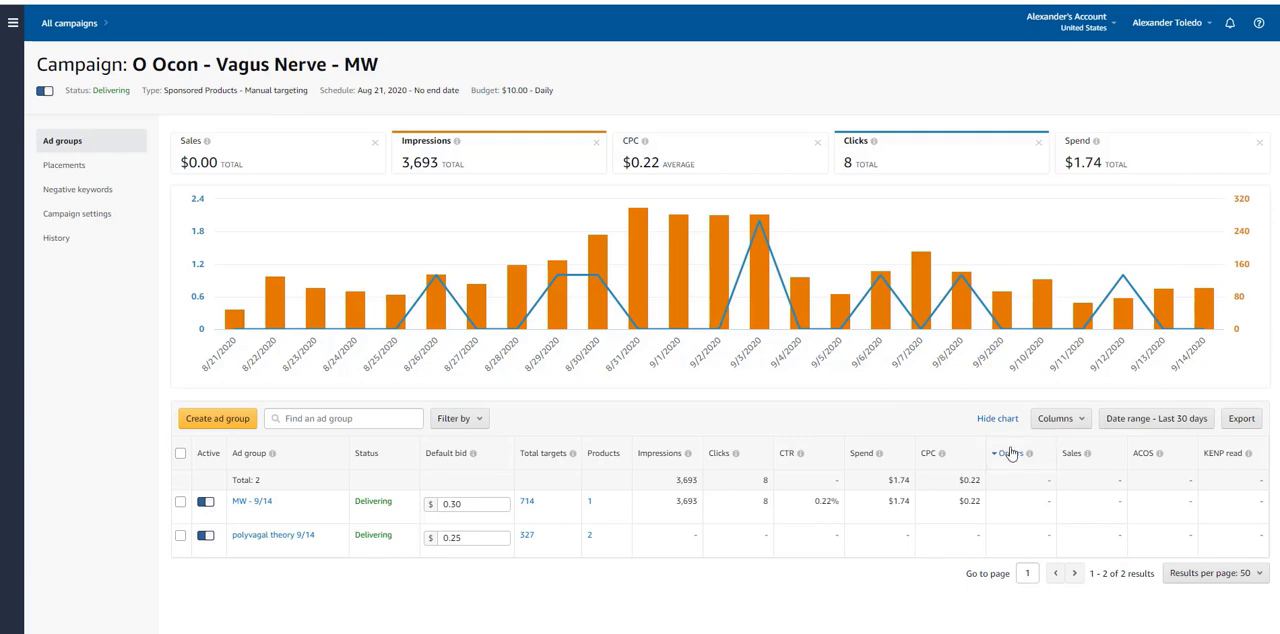
pyautogui.moveTo(1027, 456)
pyautogui.moveTo(1279, 40); pyautogui.dragTo(527, 45)
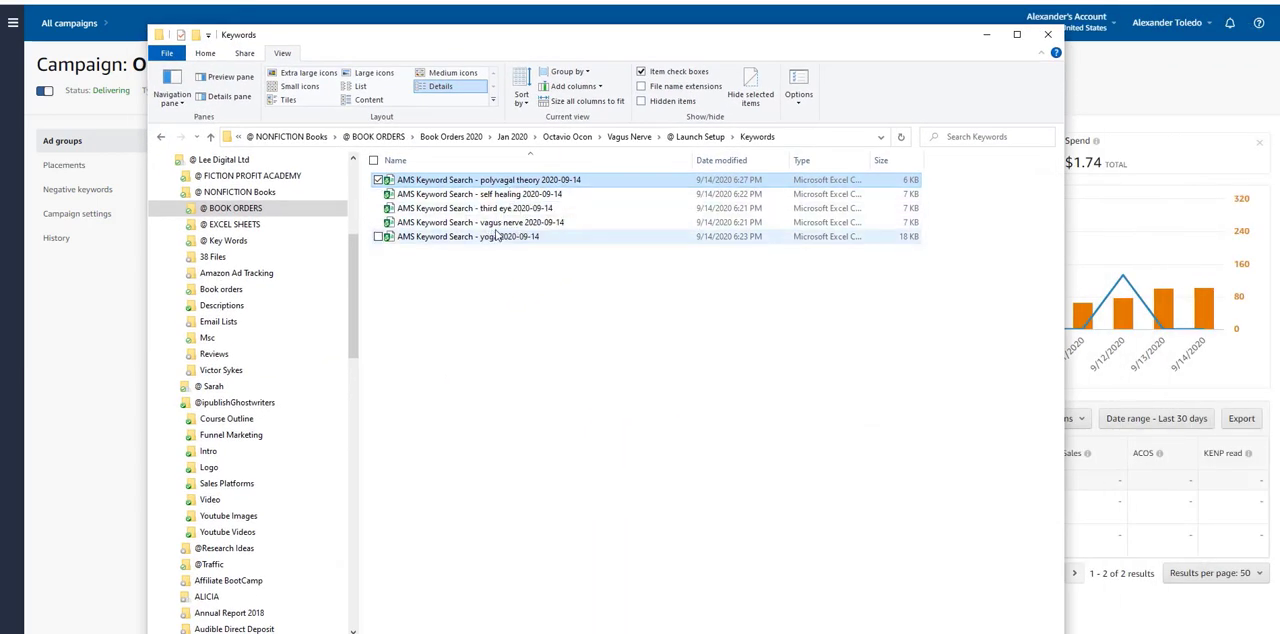
pyautogui.moveTo(552, 42); pyautogui.dragTo(1279, 42)
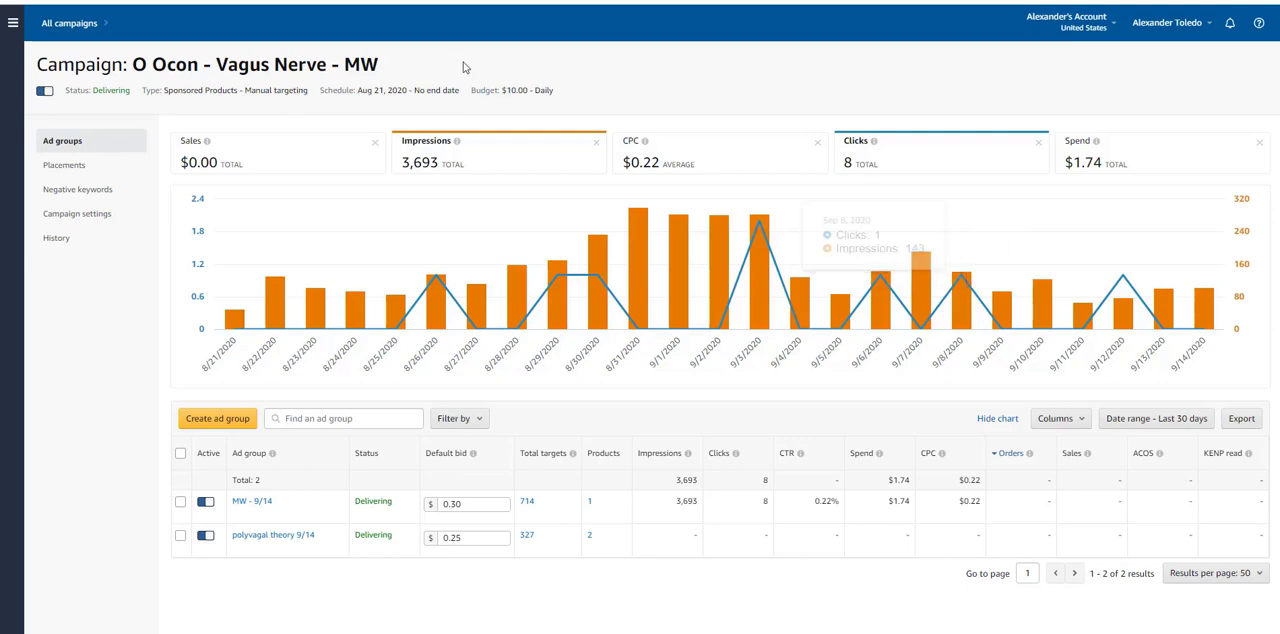
# Step: Open the polyvagal theory 9/14 ad group from the campaign's ad group list and show its keyword targeting
pyautogui.moveTo(770, 240)
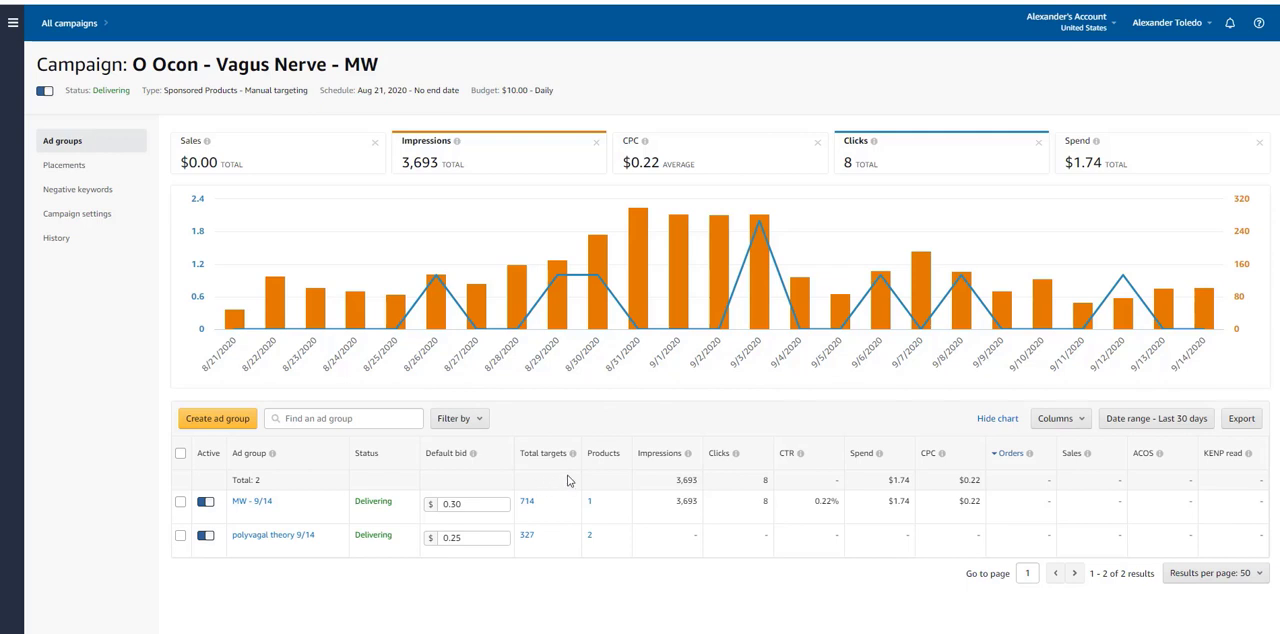
pyautogui.moveTo(574, 453)
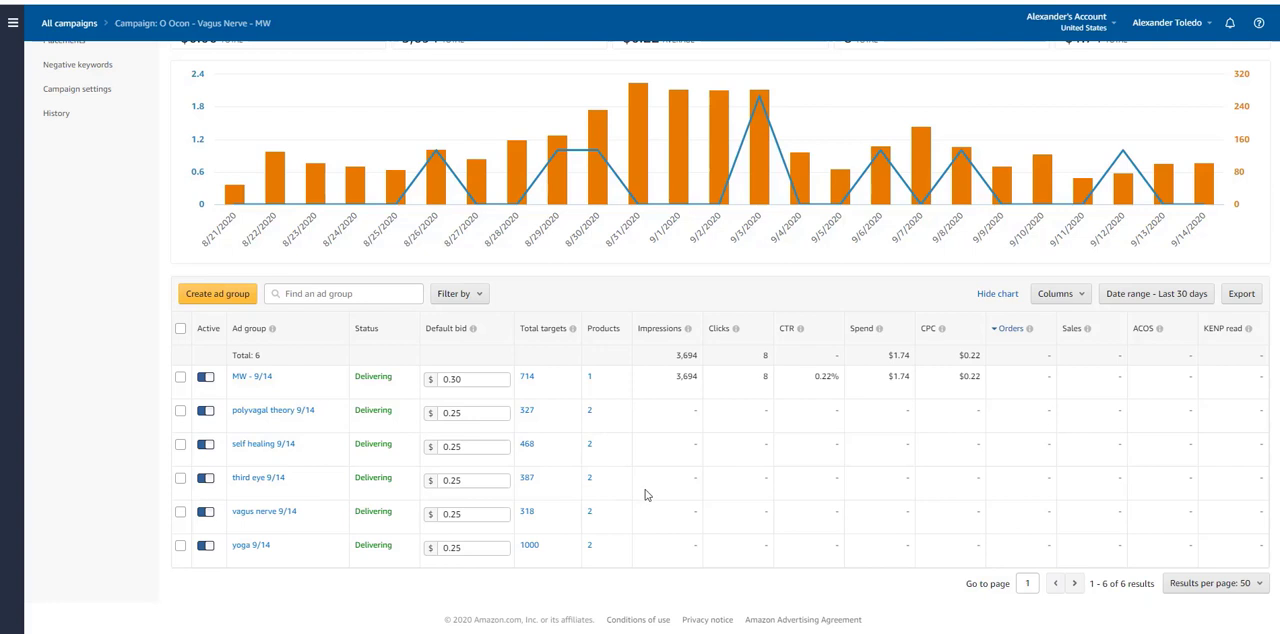
pyautogui.scroll(1, 645, 490)
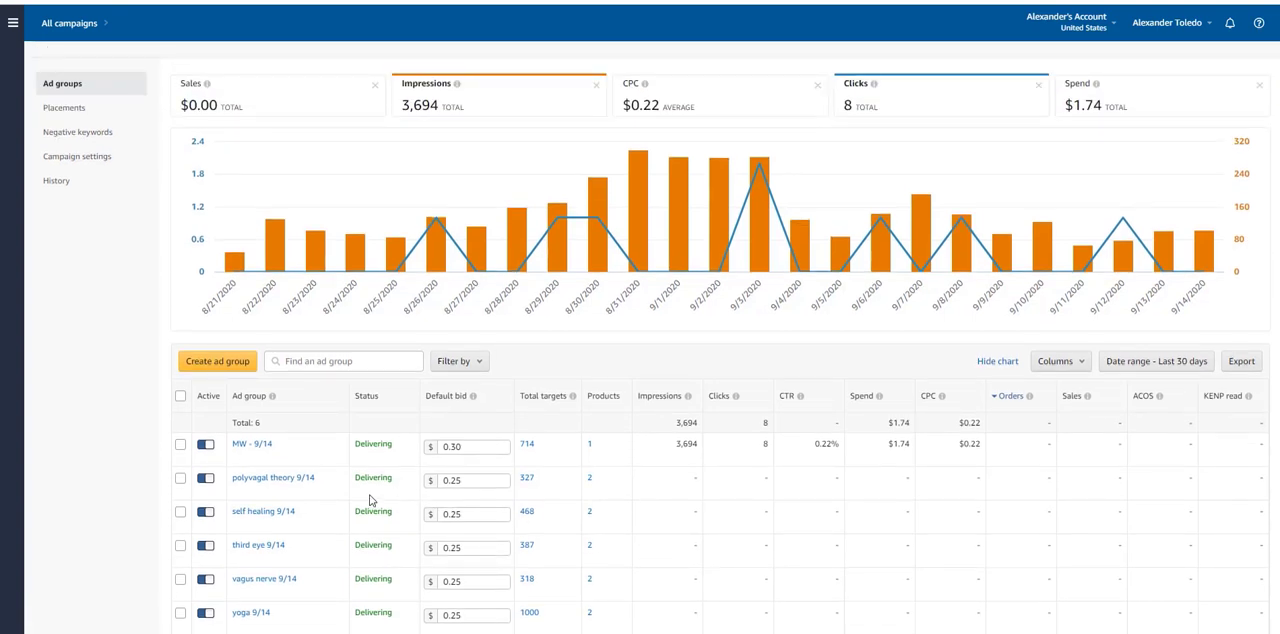
pyautogui.click(298, 481)
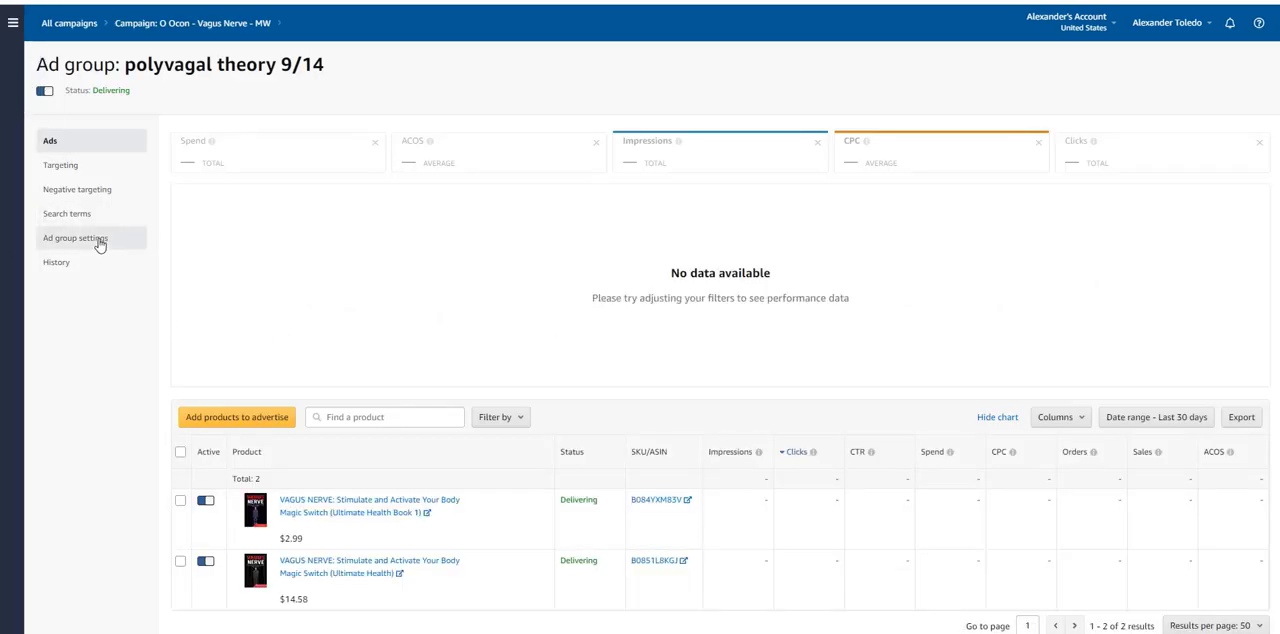
pyautogui.click(89, 169)
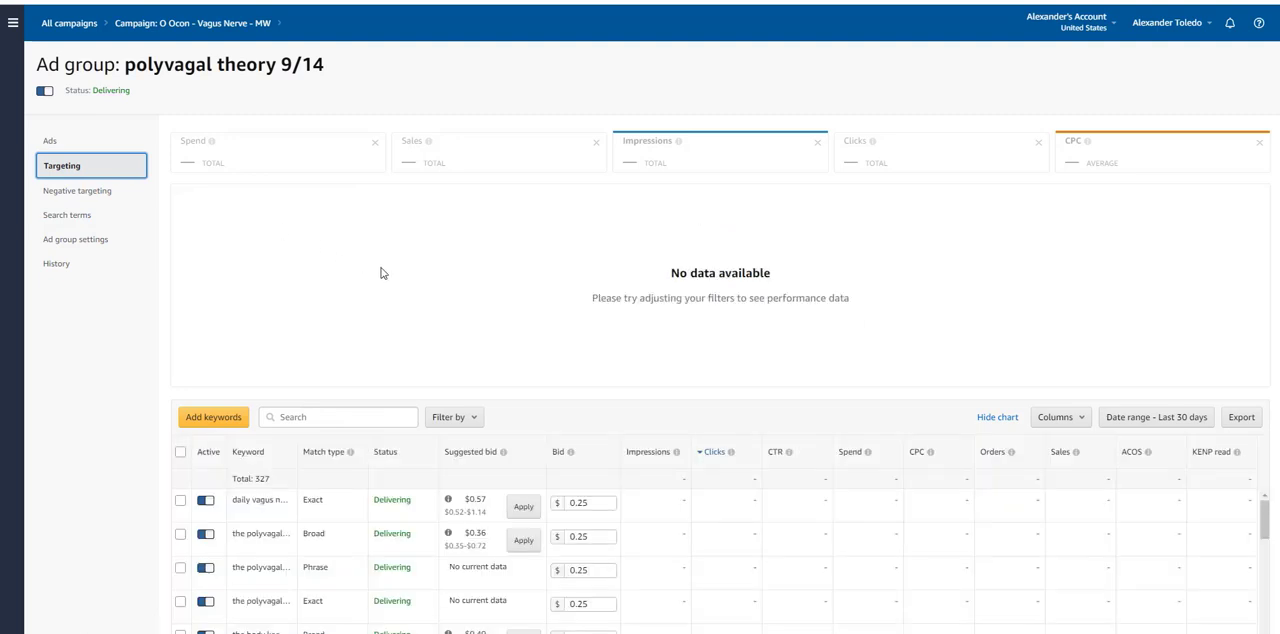
# Step: Examine the ad group's targeted keywords with their match types, suggested bids, bids and performance columns
pyautogui.scroll(-2, 497, 323)
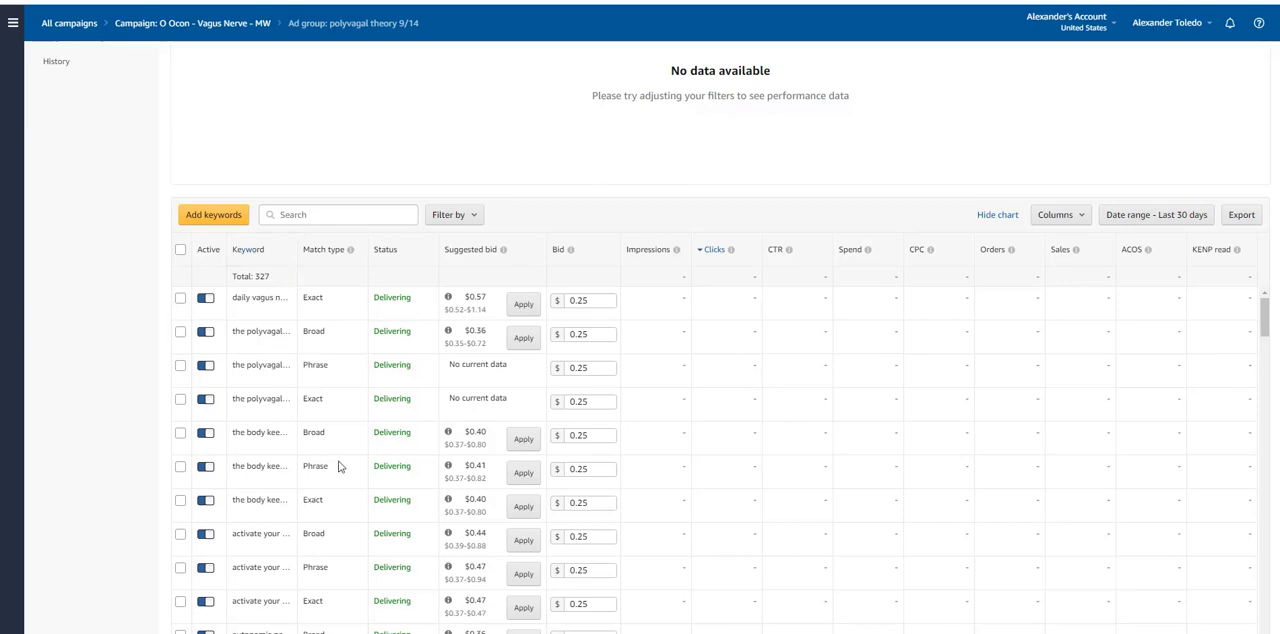
pyautogui.scroll(-1, 337, 466)
pyautogui.scroll(1, 378, 481)
pyautogui.scroll(-1, 830, 230)
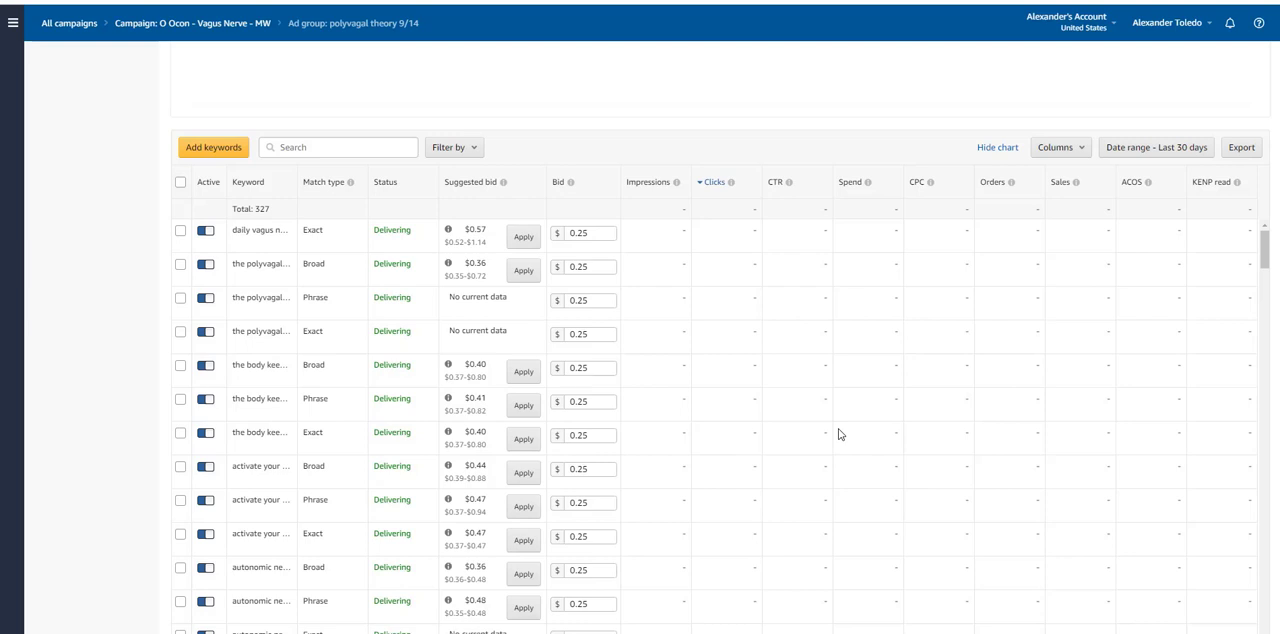
pyautogui.scroll(2, 840, 434)
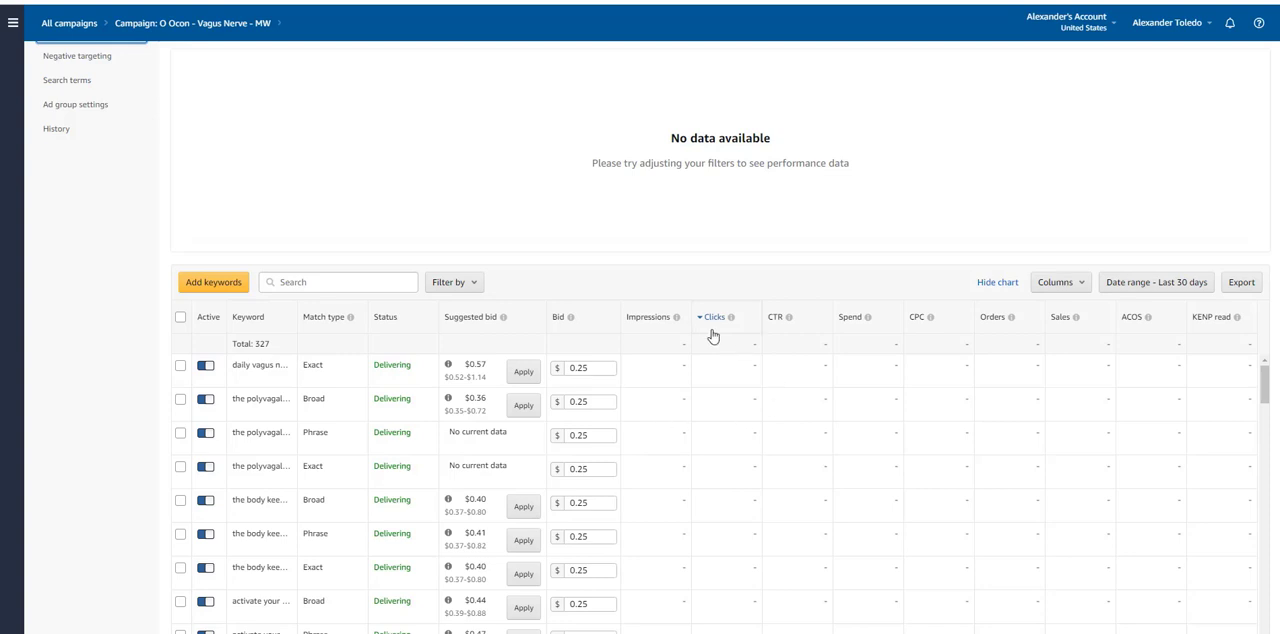
pyautogui.moveTo(789, 316)
pyautogui.scroll(-2, 1022, 373)
pyautogui.scroll(-1, 370, 400)
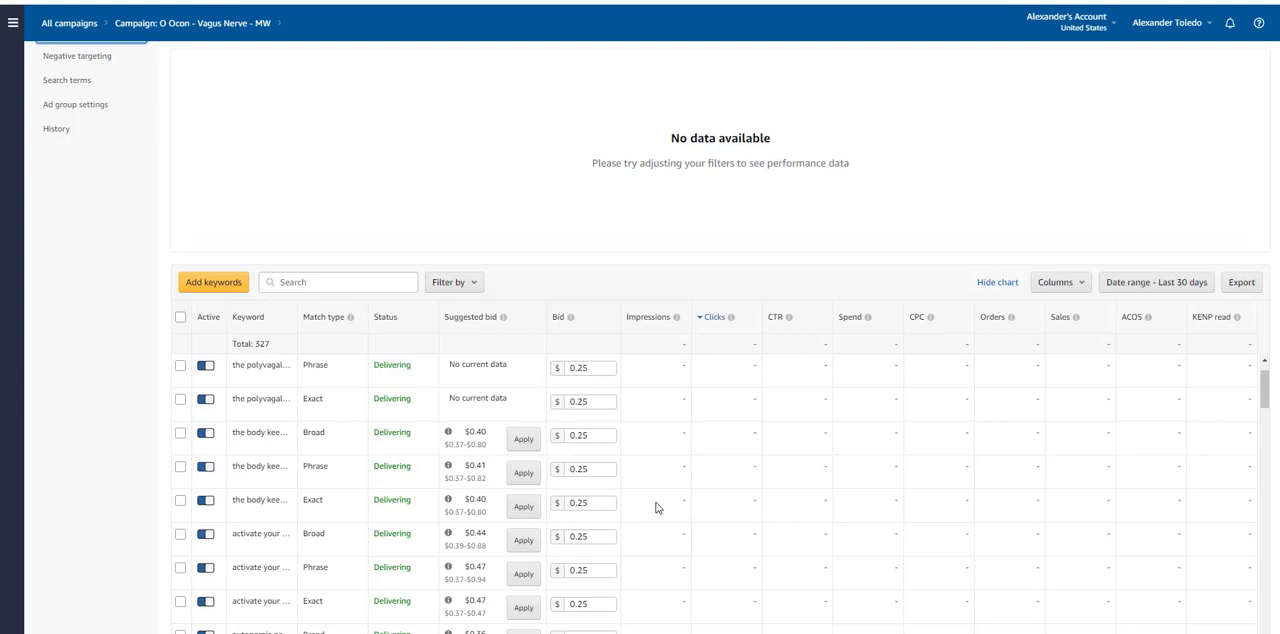
pyautogui.scroll(5, 674, 494)
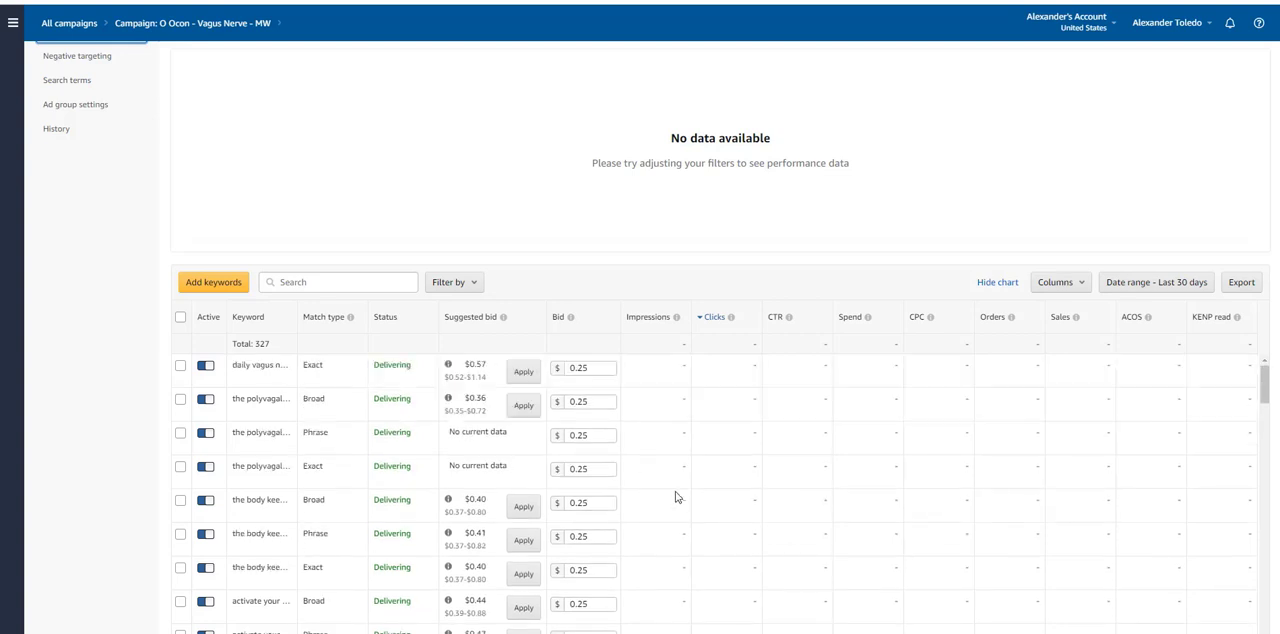
pyautogui.moveTo(680, 437)
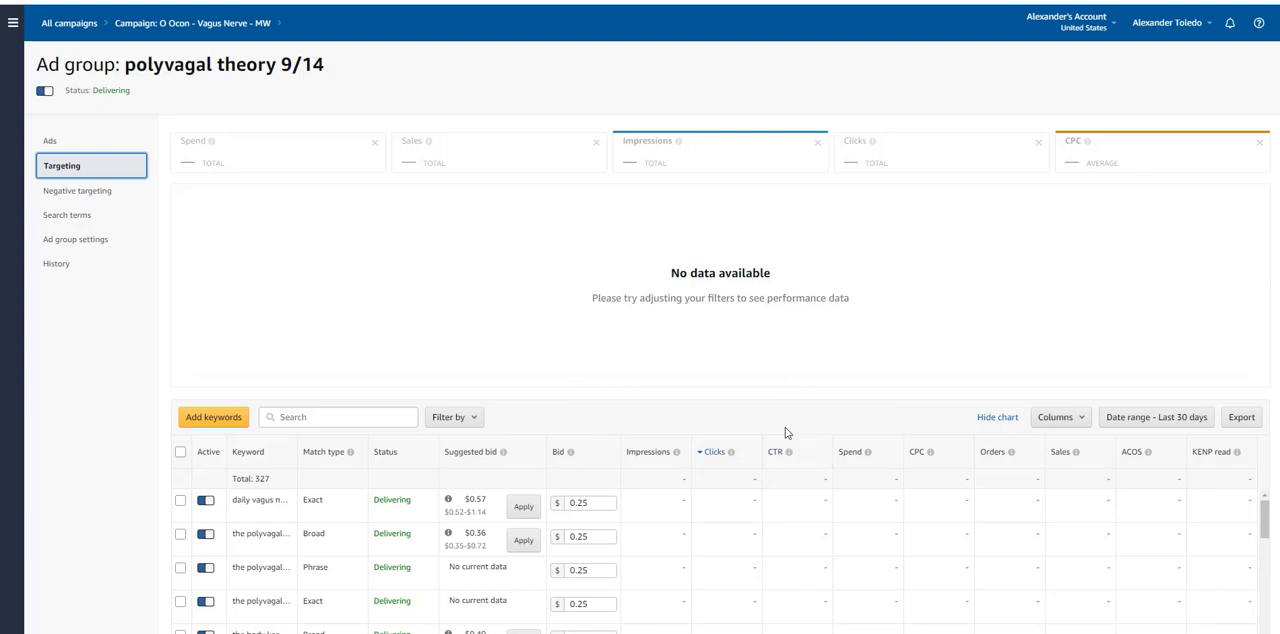
pyautogui.scroll(-2, 575, 515)
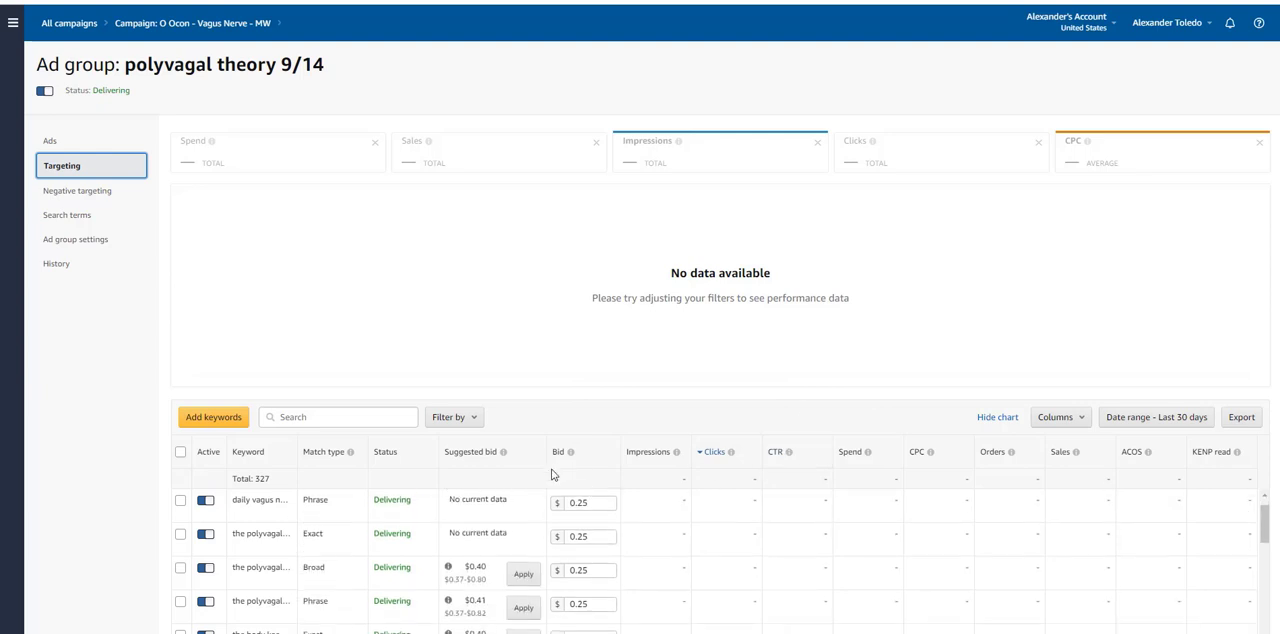